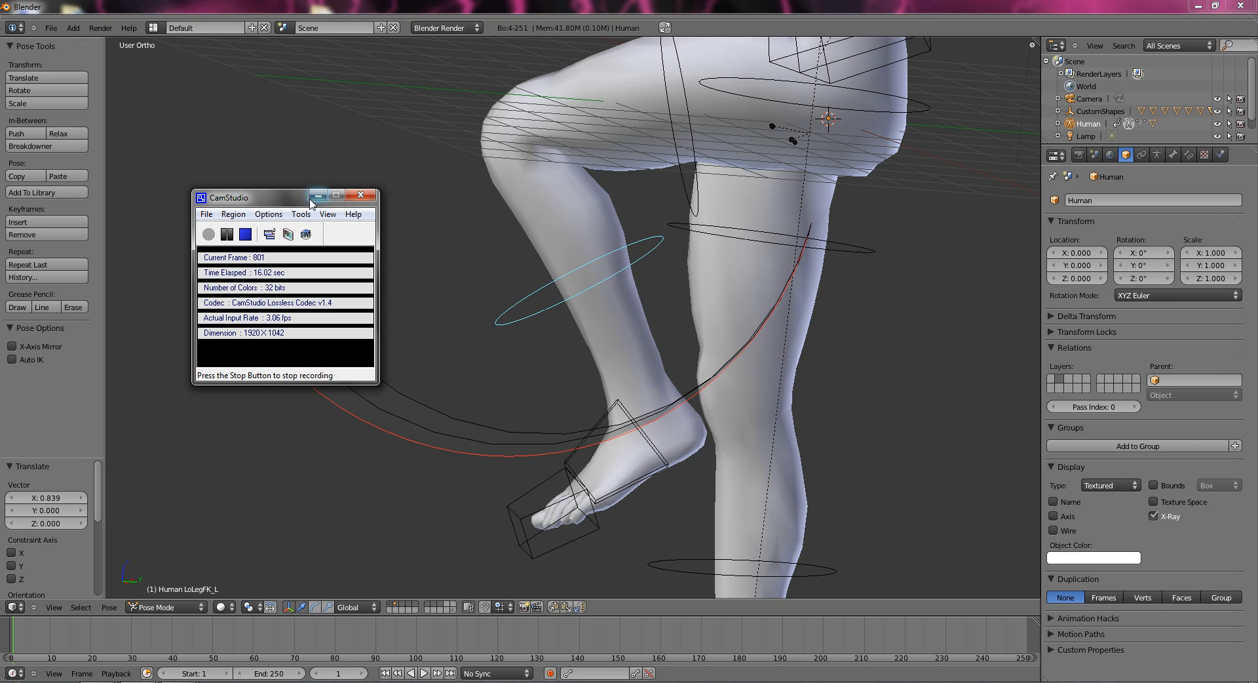
Rotate the raised left foot's control (FootFK_L) so that the toes tilt upward toward the shin.
left_click(317, 196)
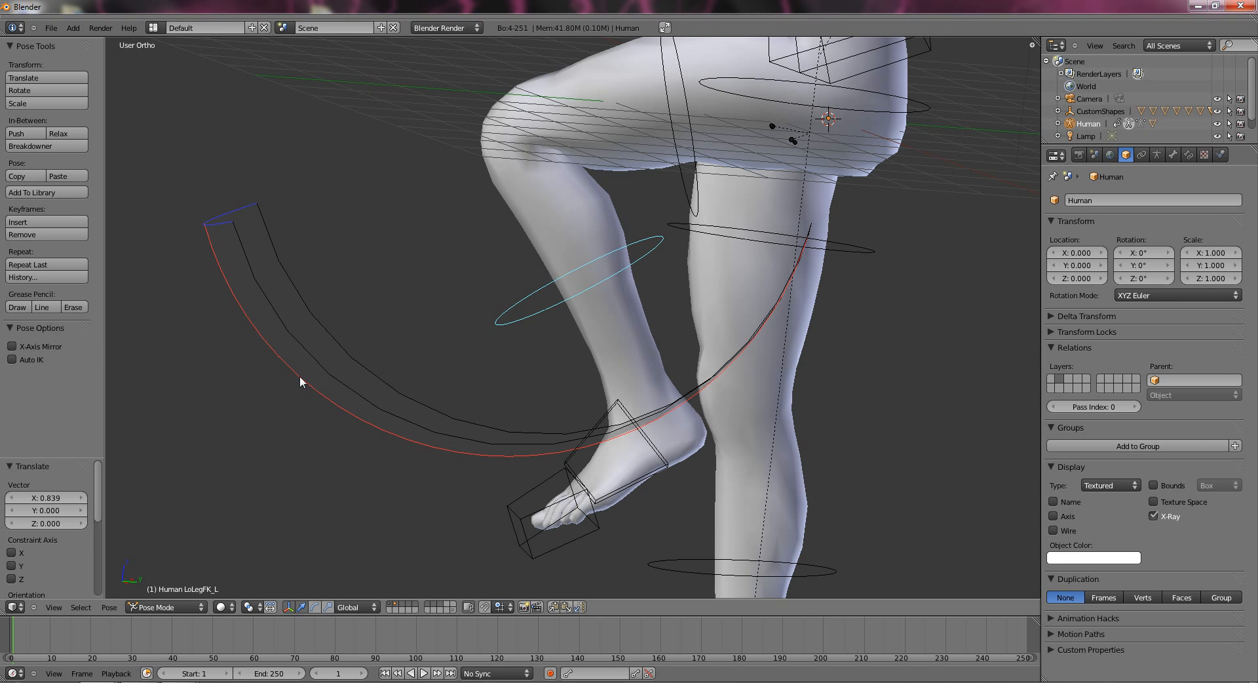
middle_click_drag(291, 393, 705, 375)
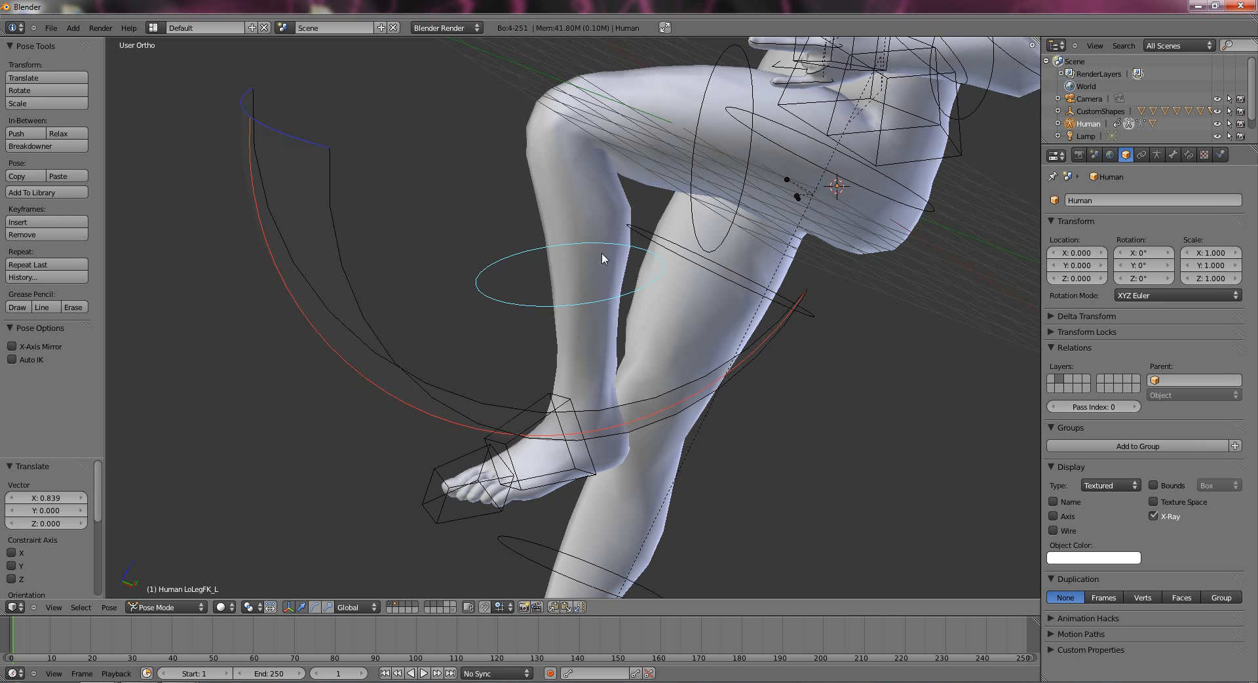
scroll(608, 283, "down", 2)
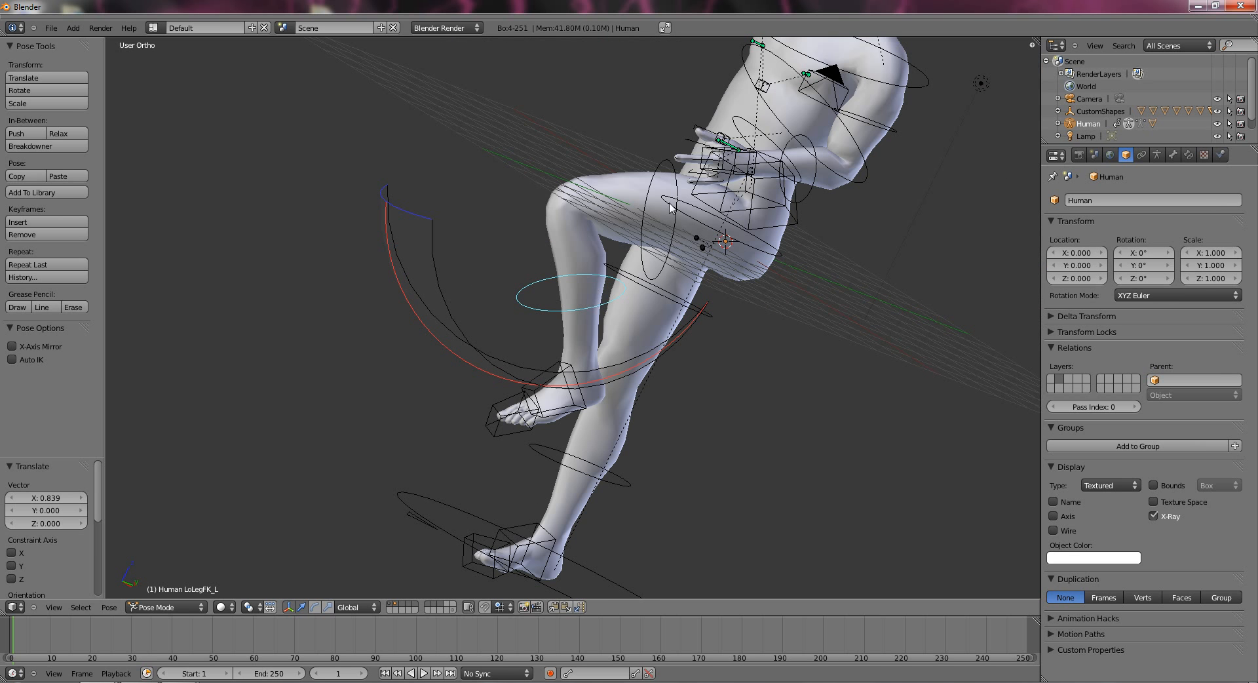
middle_click_drag(591, 268, 762, 341)
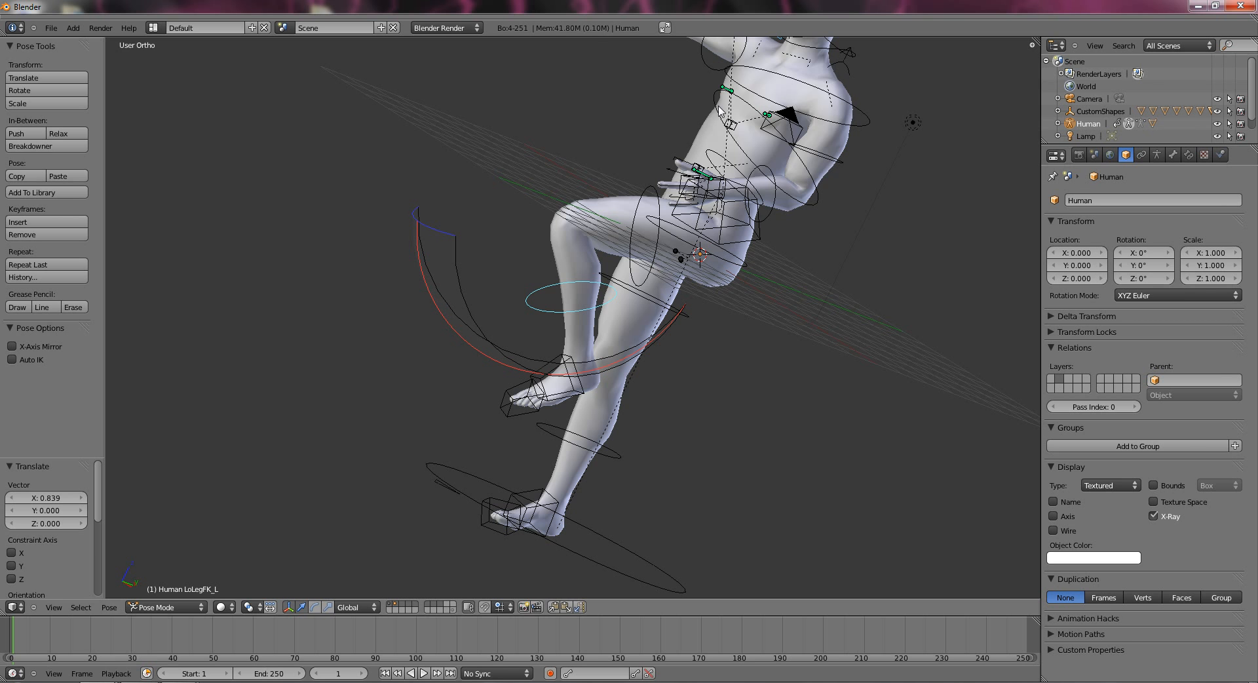
middle_click_drag(658, 125, 823, 219)
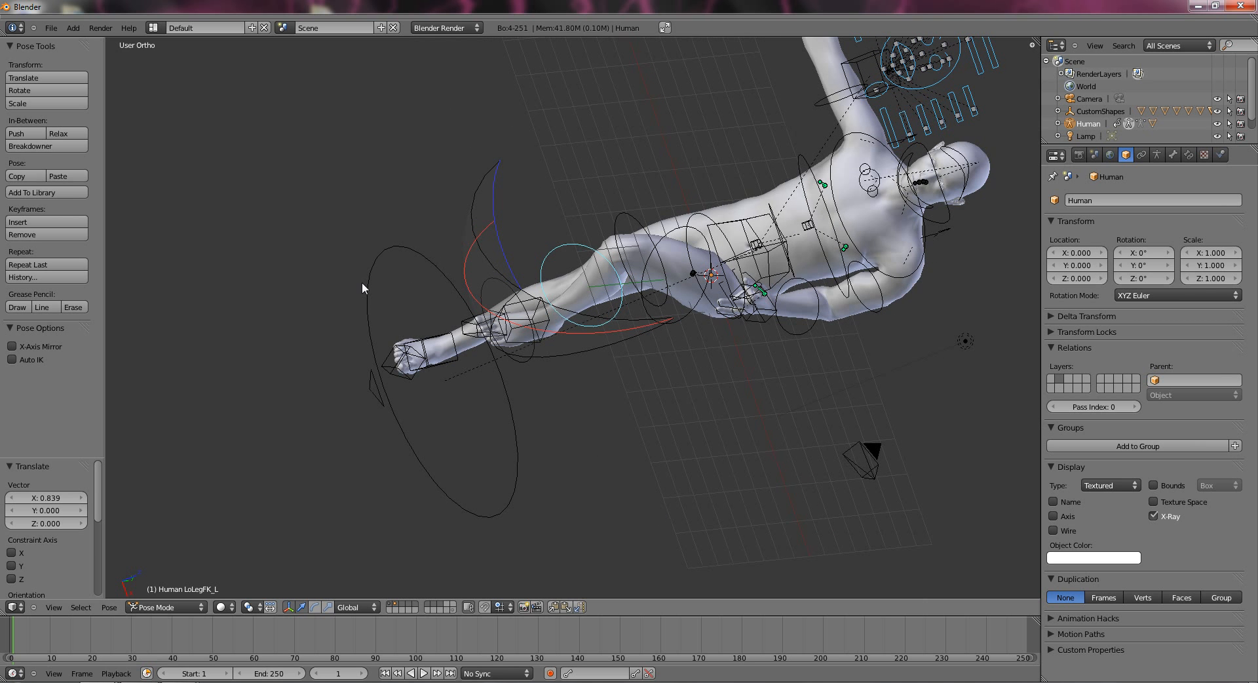
middle_click_drag(763, 232, 728, 262)
middle_click_drag(786, 321, 550, 441)
right_click(625, 463)
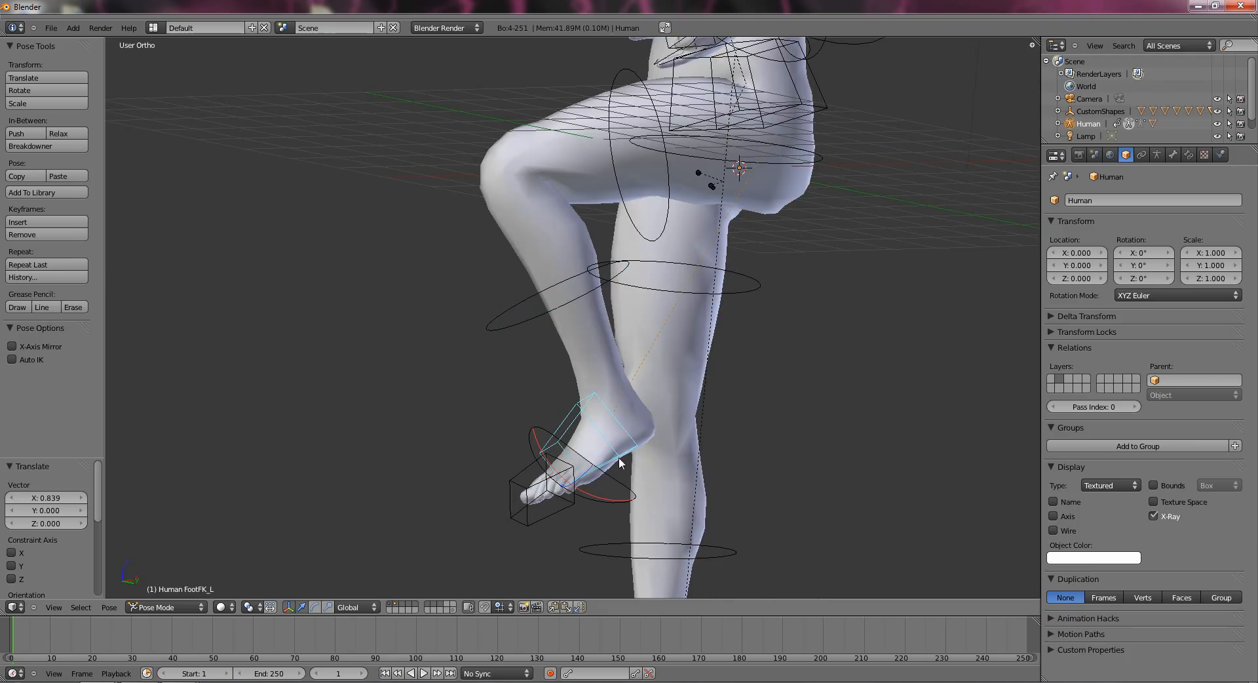
key("r")
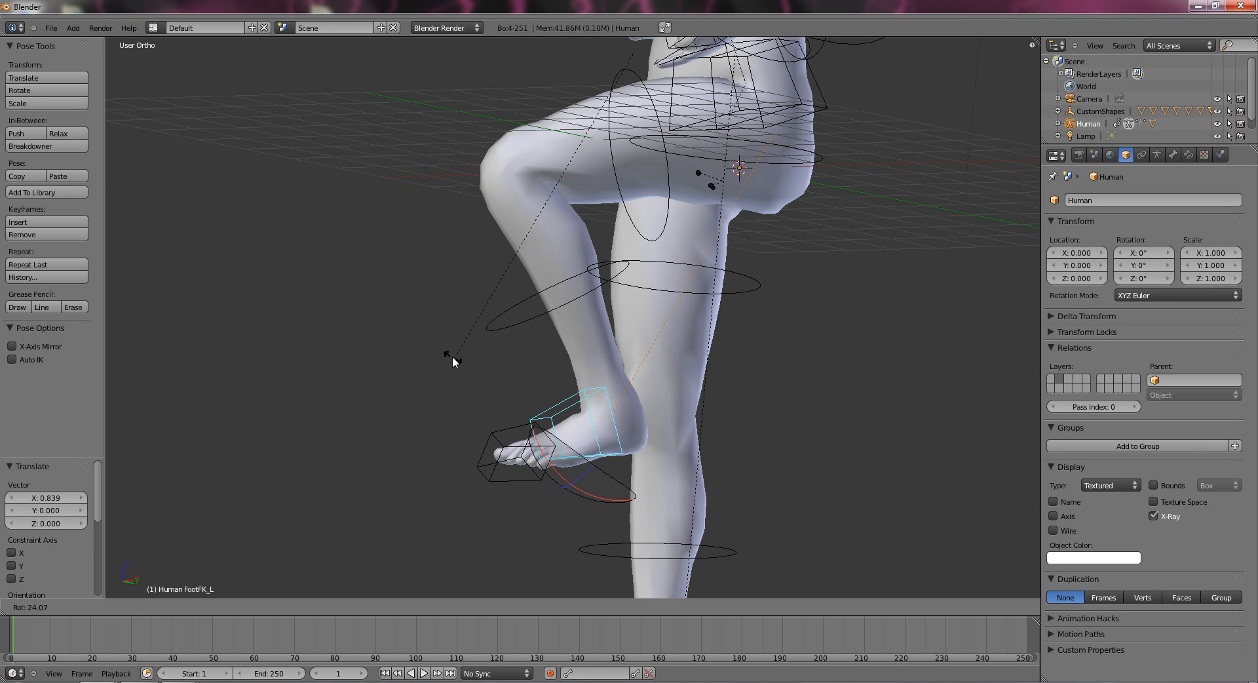
left_click(568, 505)
middle_click_drag(568, 505, 560, 477)
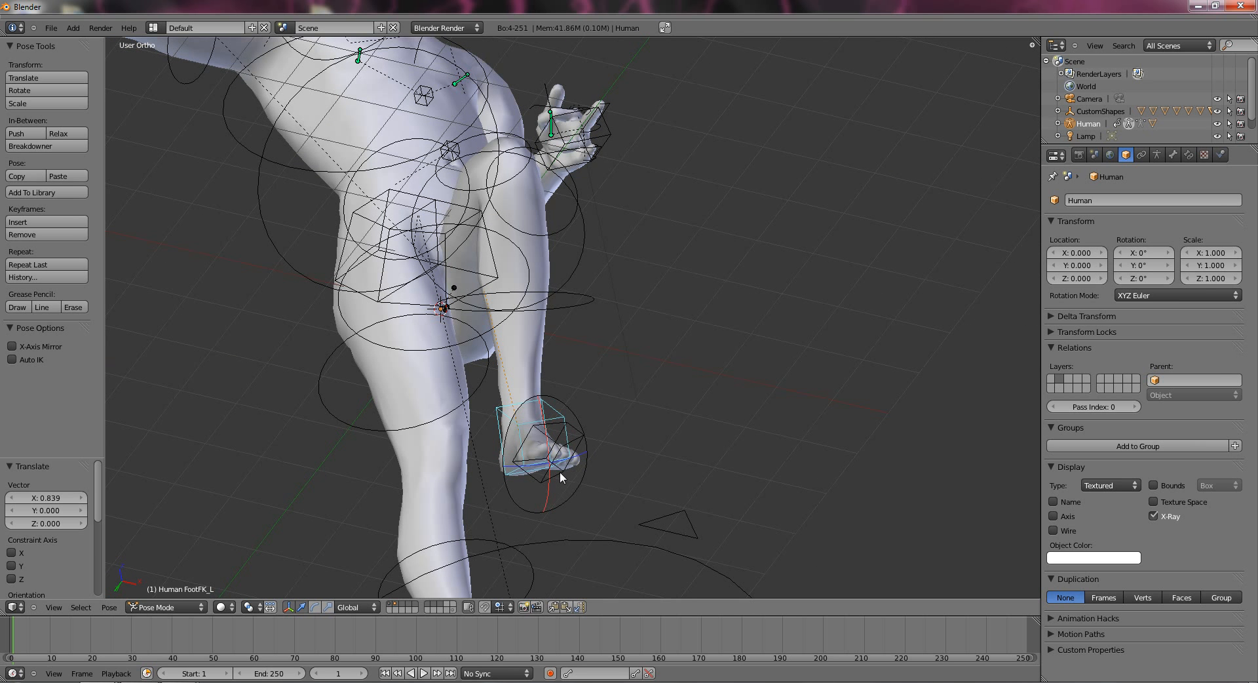
key("r")
left_click(541, 291)
key("g")
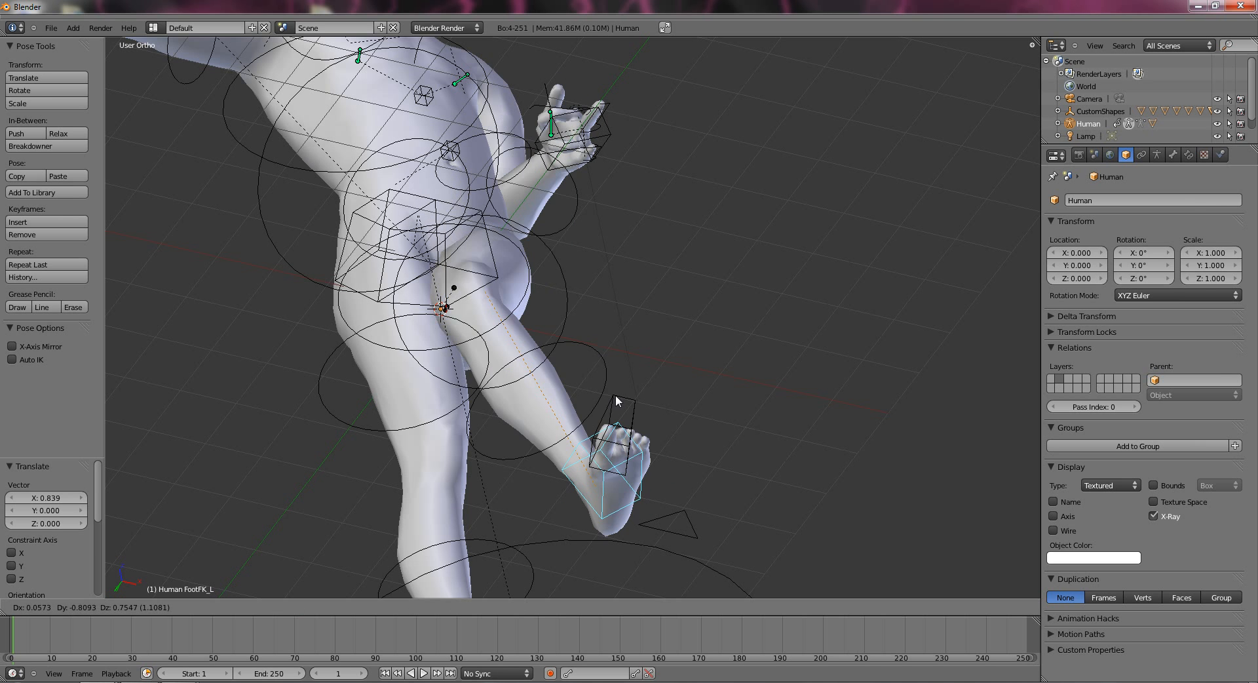
key("Escape")
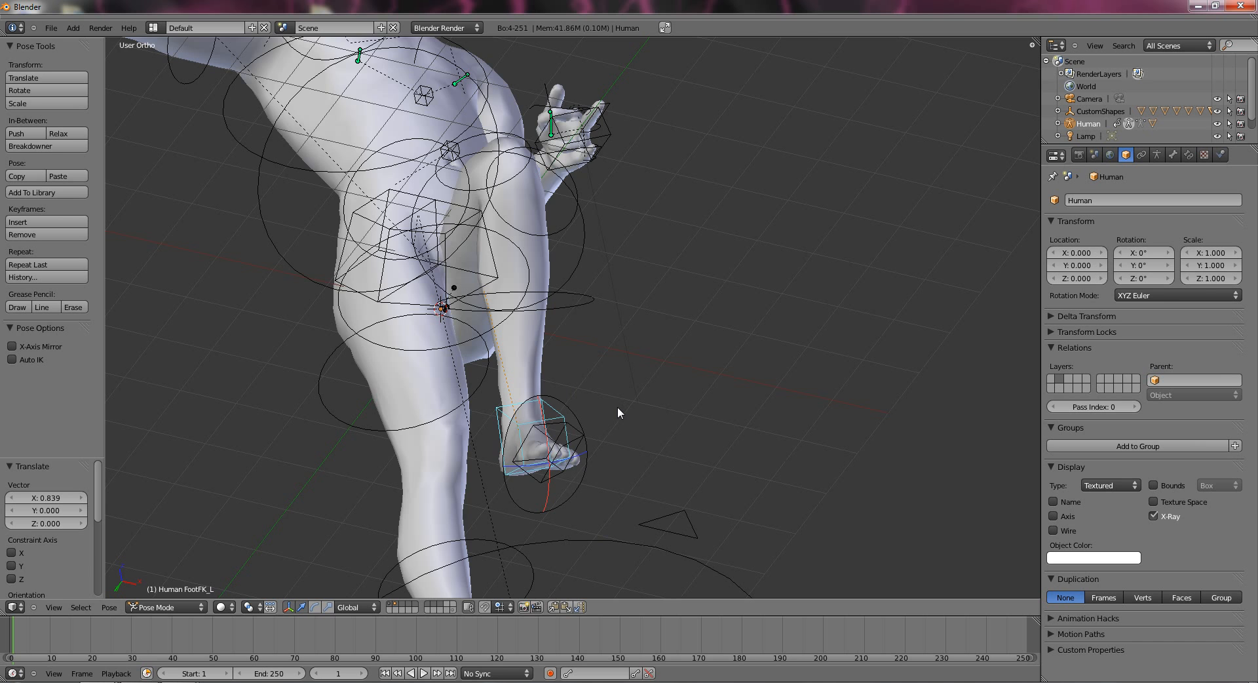
middle_click_drag(617, 406, 569, 383)
key("r")
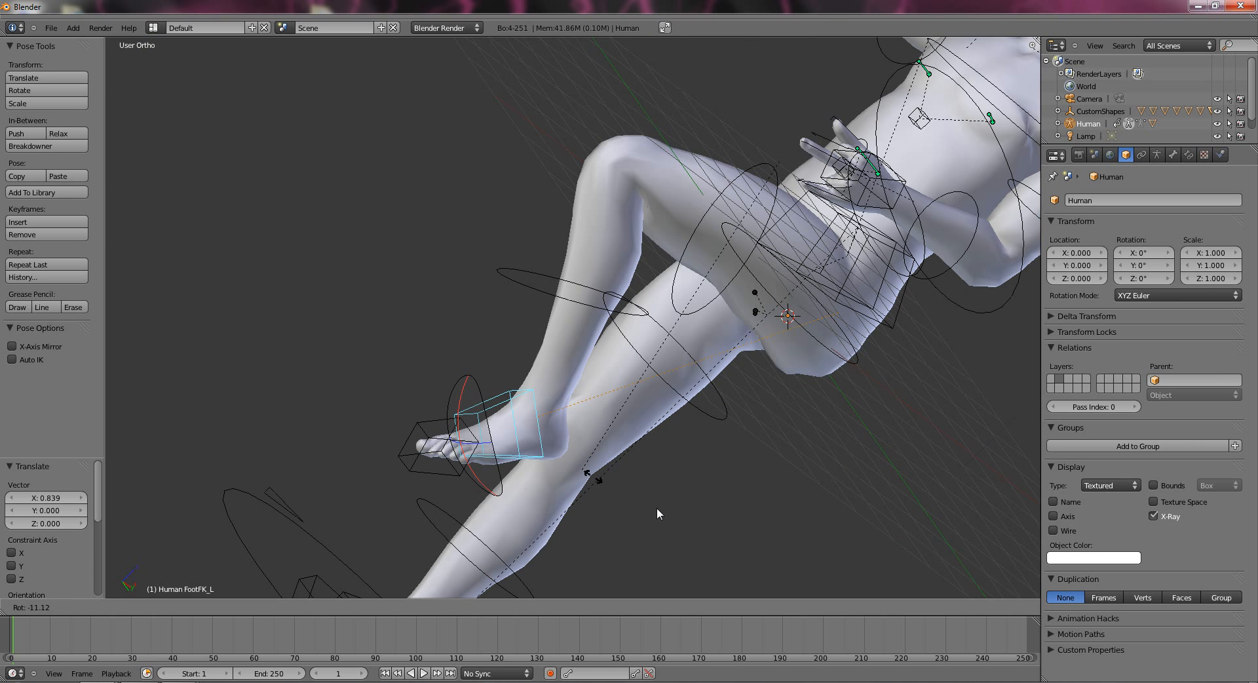
right_click(603, 443)
middle_click_drag(603, 443, 391, 399)
key("r")
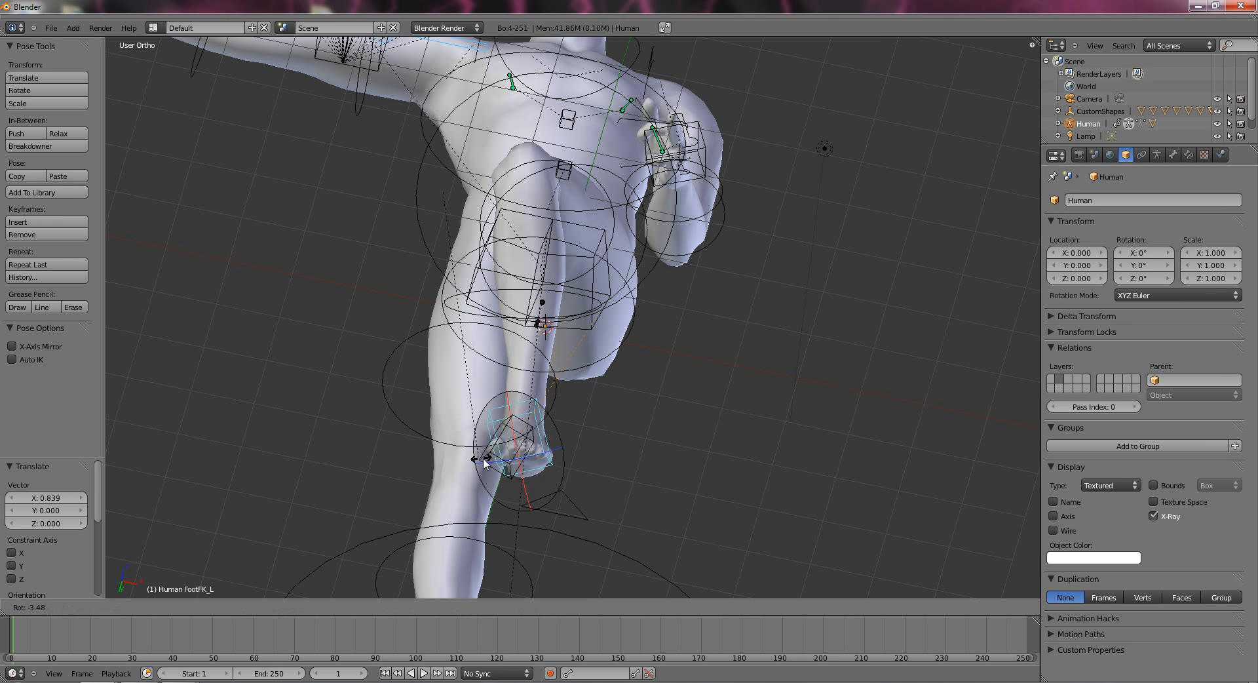
right_click(560, 417)
middle_click_drag(387, 379, 482, 386)
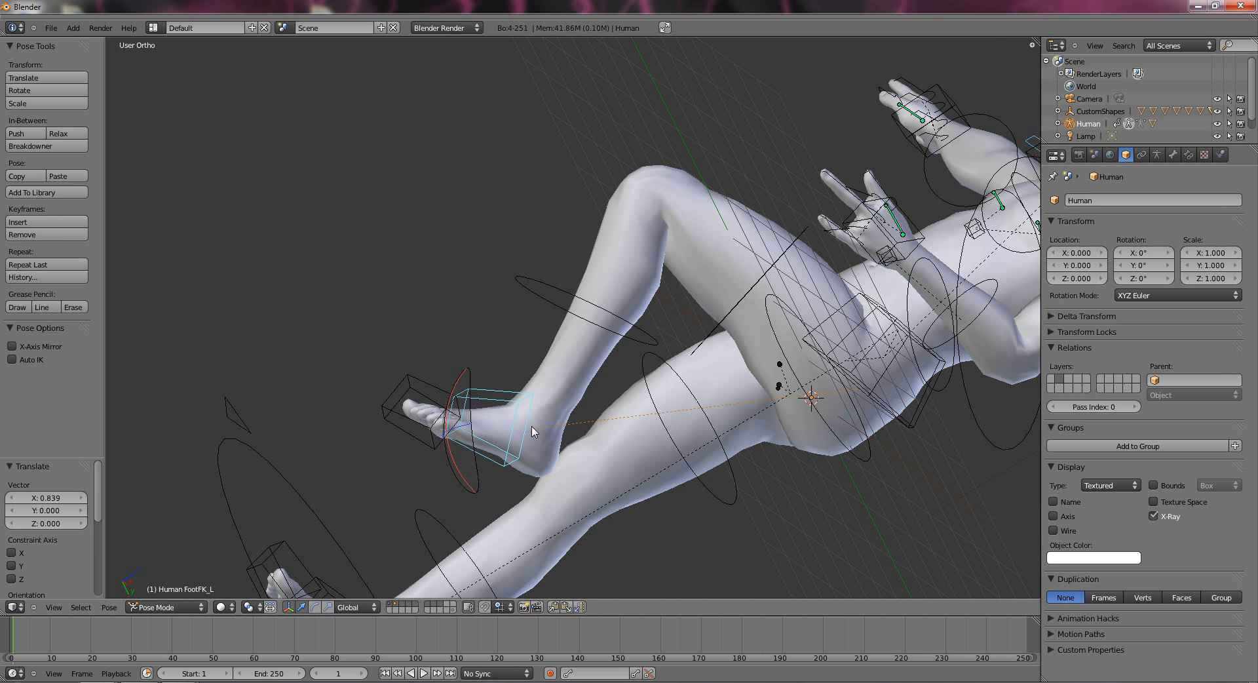
key("r")
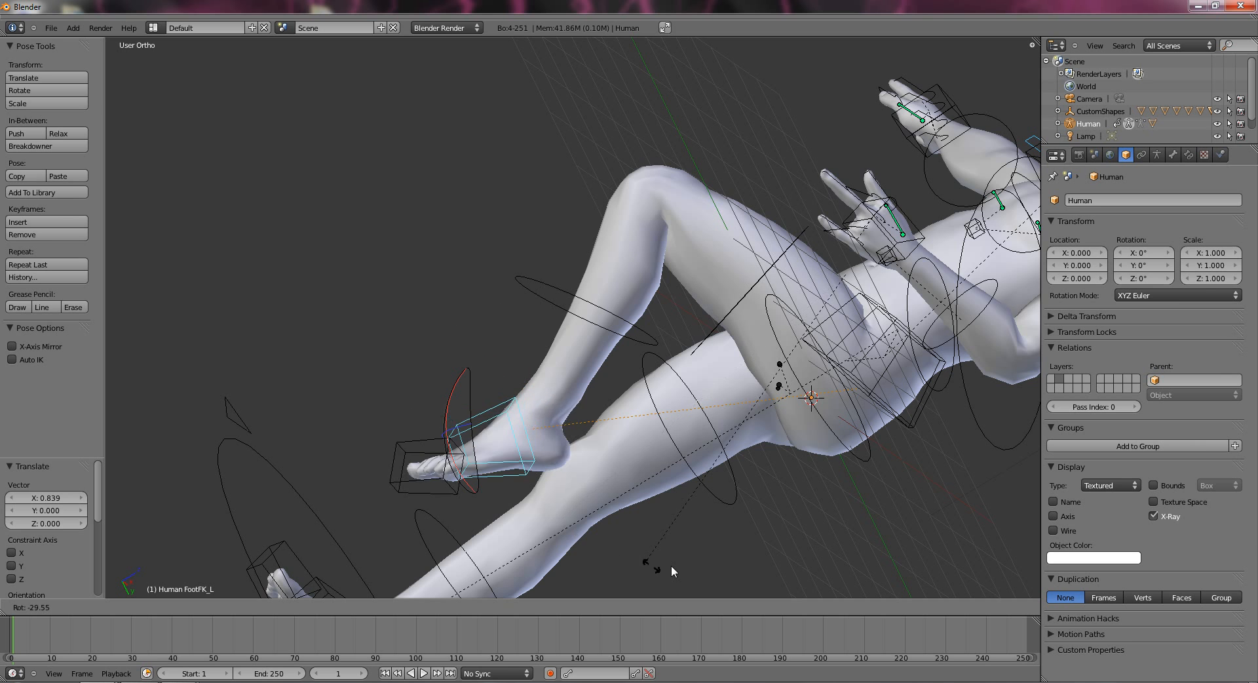
right_click(635, 499)
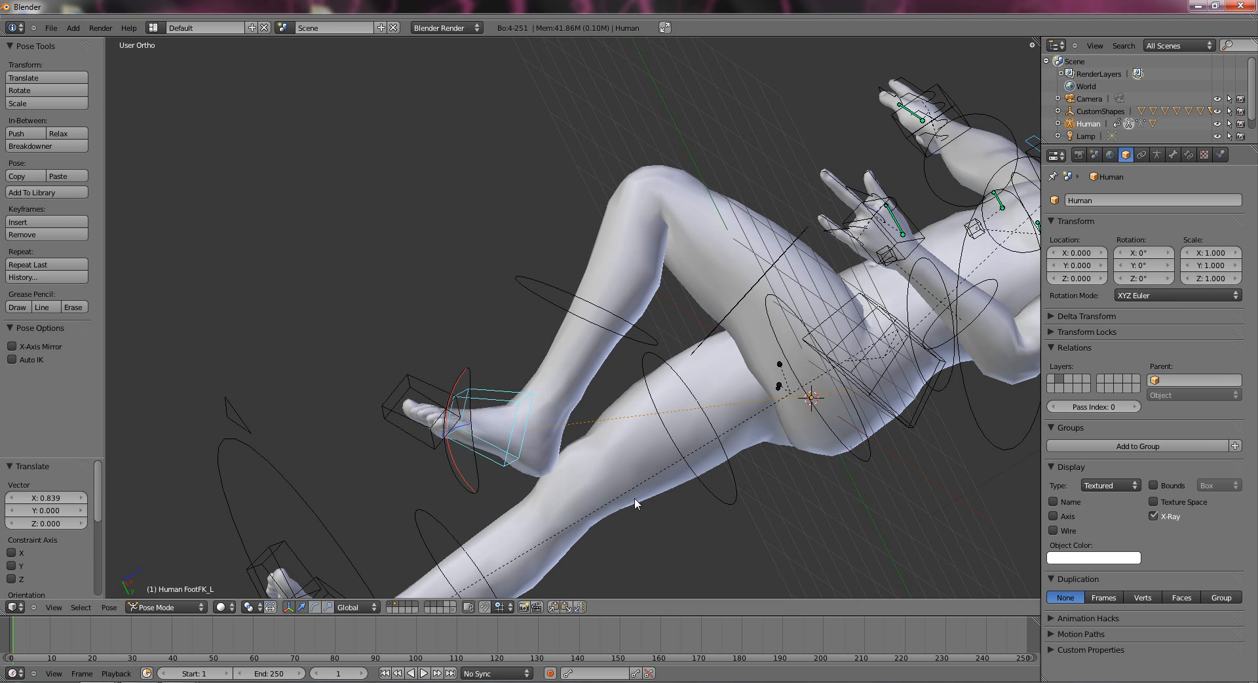
Select the left toe control (ToeFK_L) and rotate it slightly, checking the foot from several viewing angles.
right_click(411, 397)
middle_click_drag(337, 311, 355, 393)
key("r")
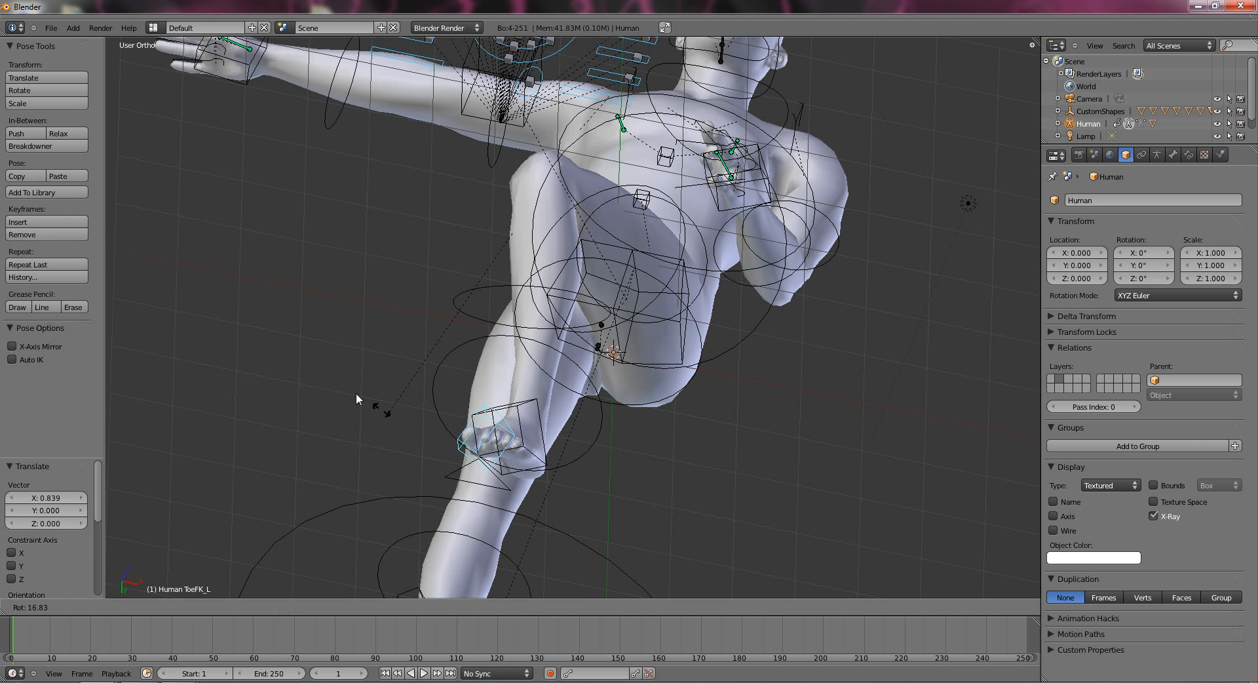
right_click(477, 390)
middle_click_drag(478, 390, 556, 402)
key("r")
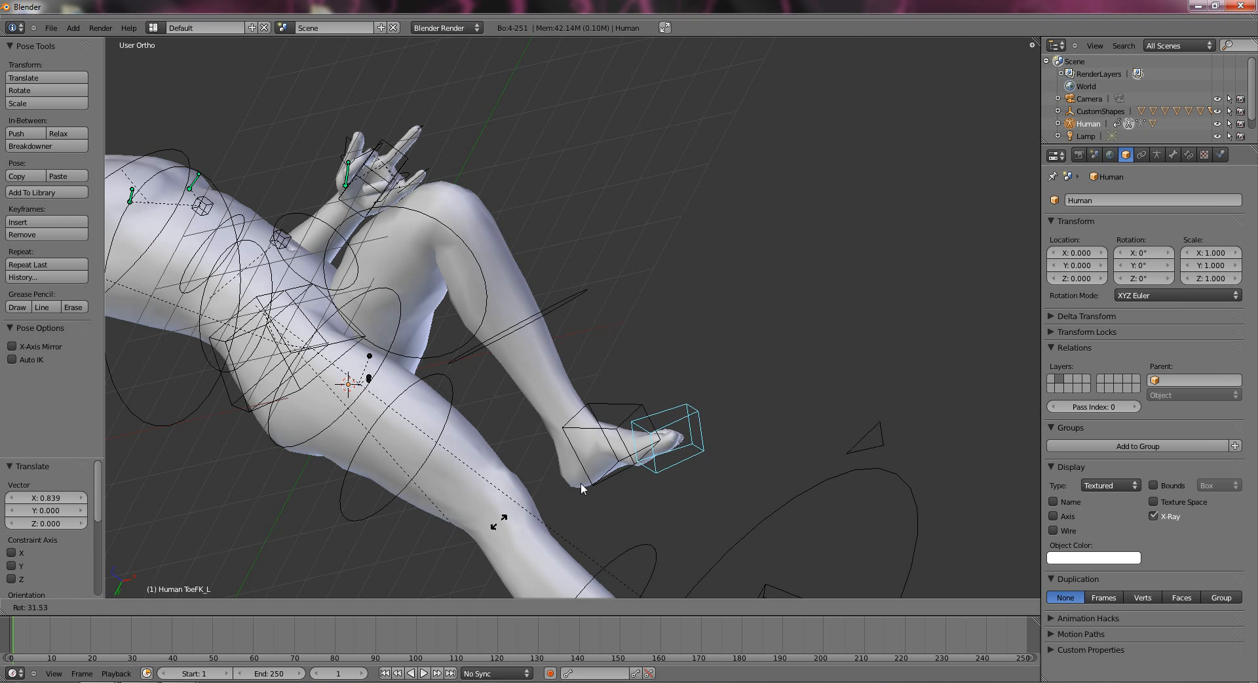
right_click(633, 395)
middle_click_drag(633, 395, 521, 436)
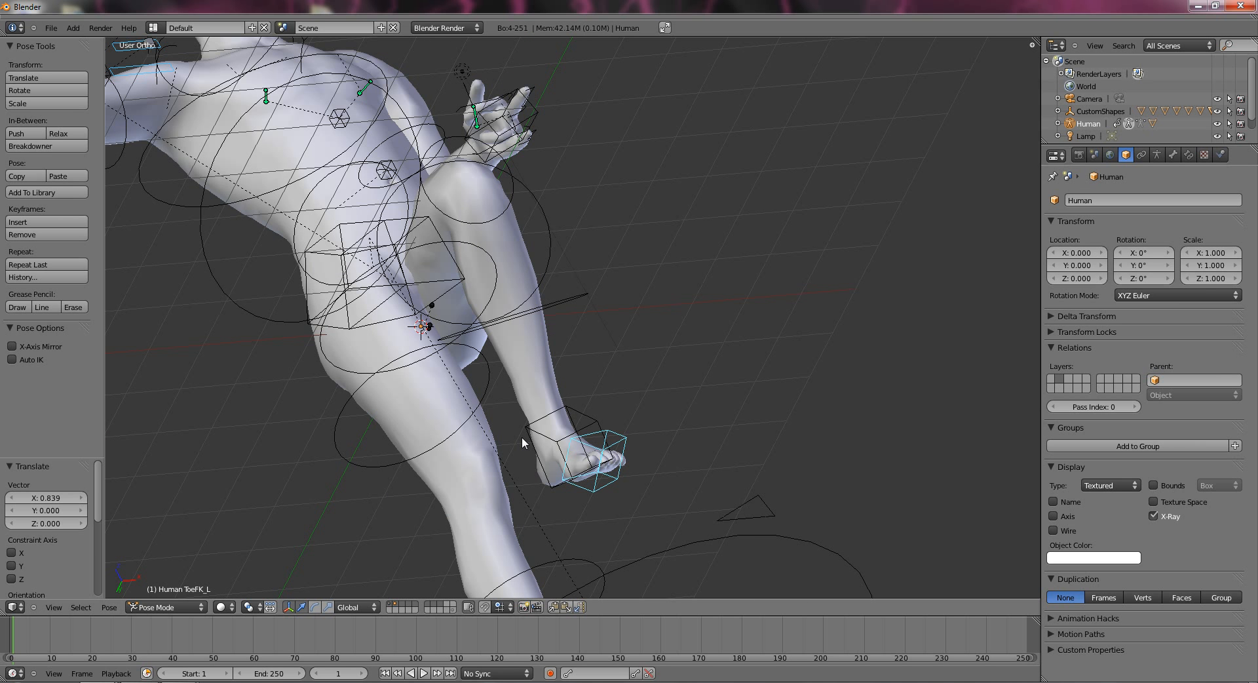
scroll(522, 436, "up", 3)
key("r")
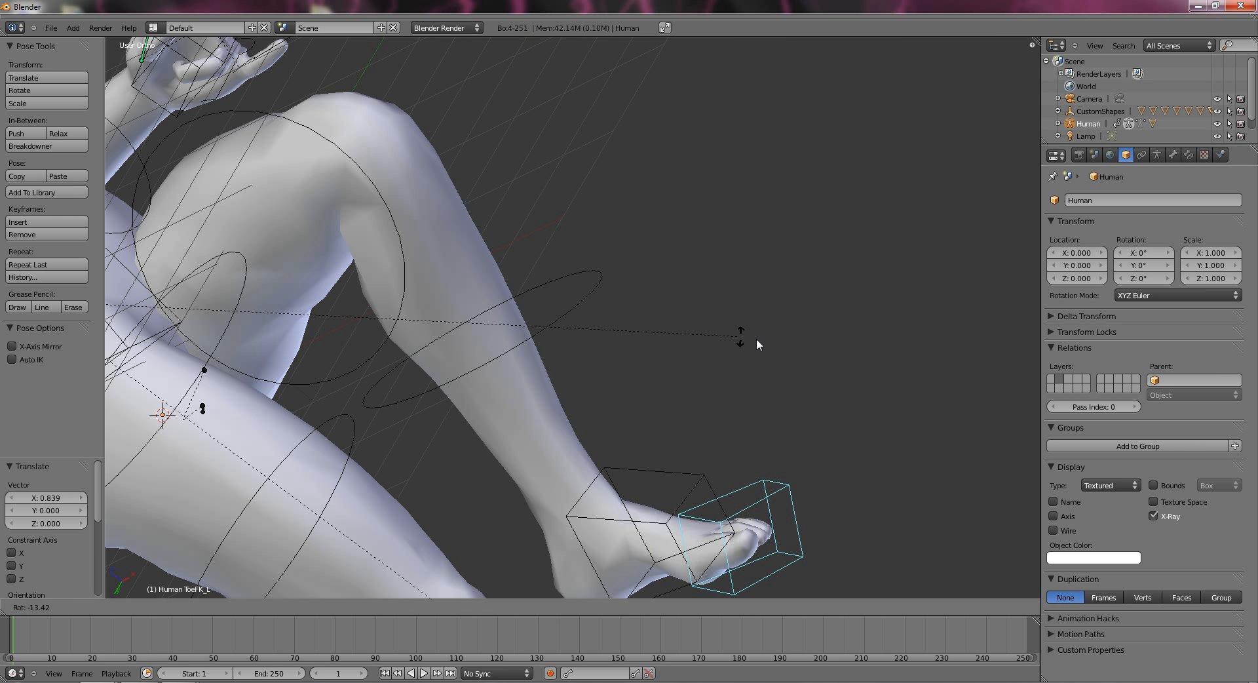
right_click(785, 362)
middle_click_drag(766, 368, 696, 317)
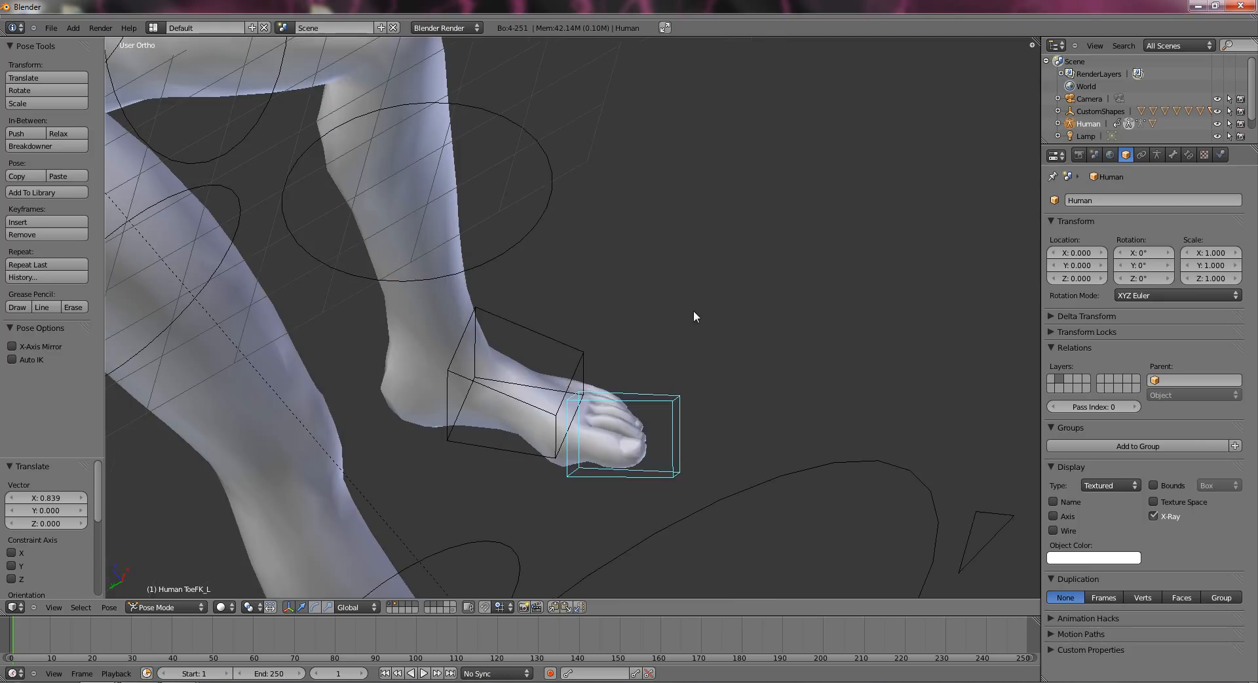
key("r")
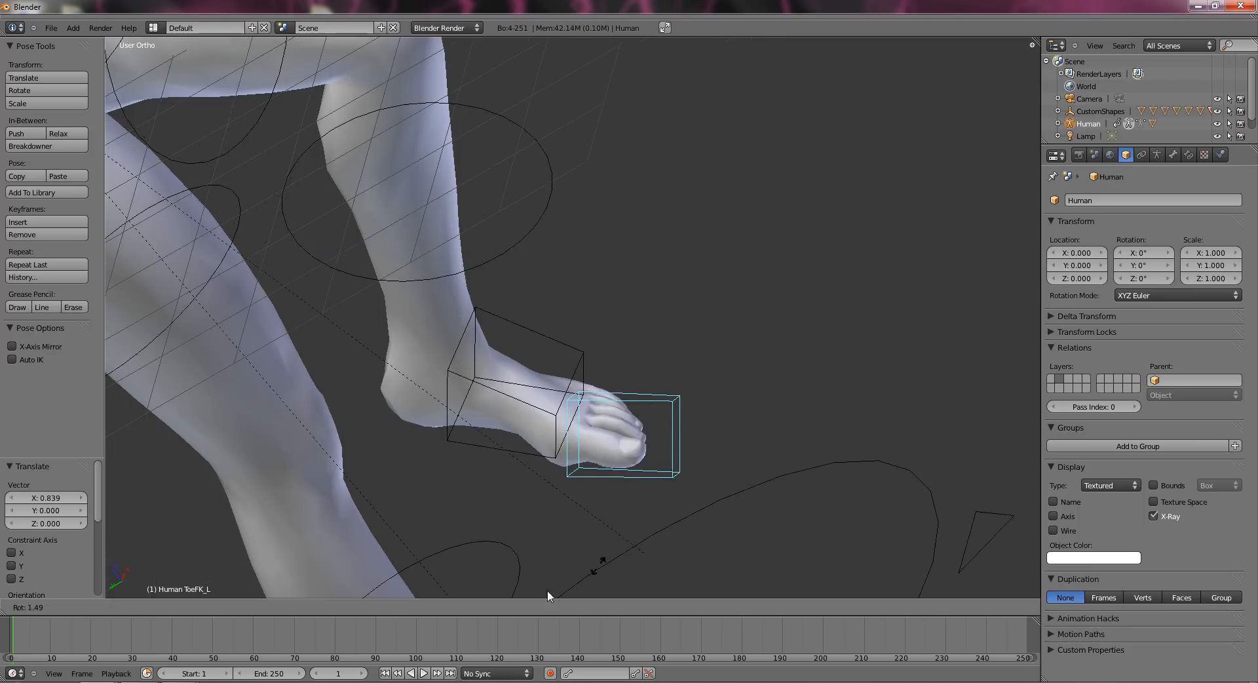
left_click(412, 594)
middle_click_drag(895, 439, 647, 508)
key("r")
right_click(271, 422)
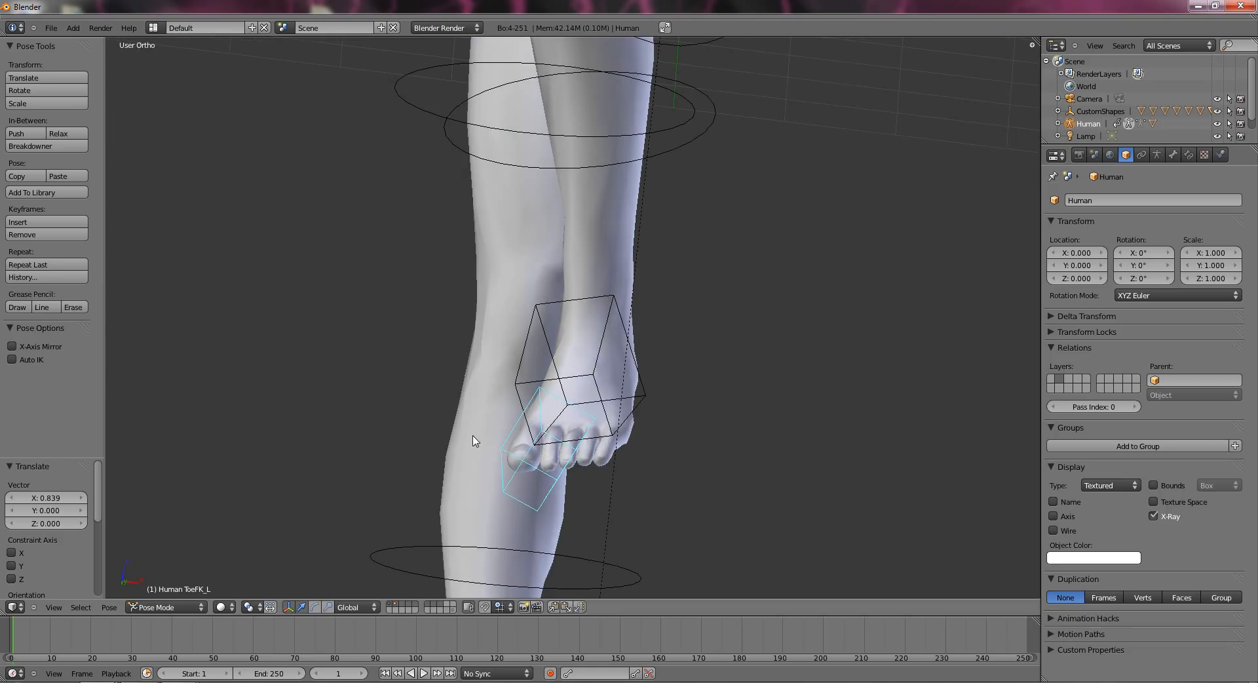
middle_click_drag(475, 438, 639, 423)
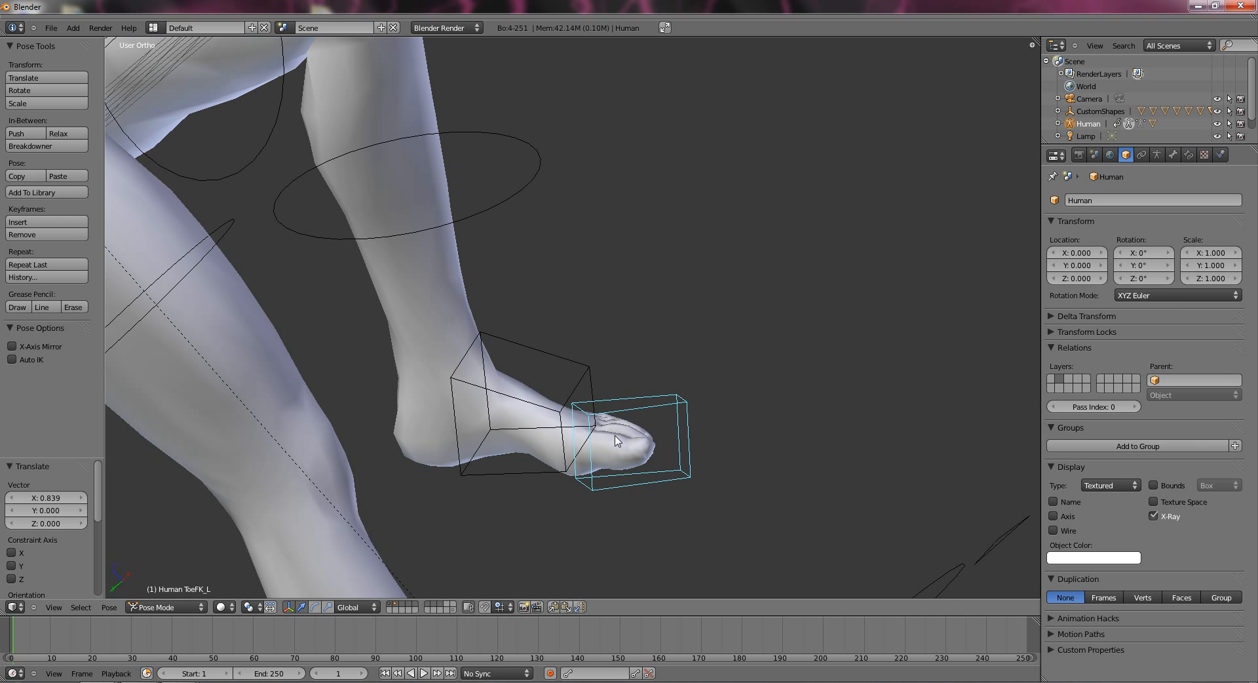
Try rotating the left foot control (FootFK_L) again with both legs in view.
scroll(600, 424, "down", 8)
middle_click_drag(670, 392, 655, 524)
right_click(568, 312)
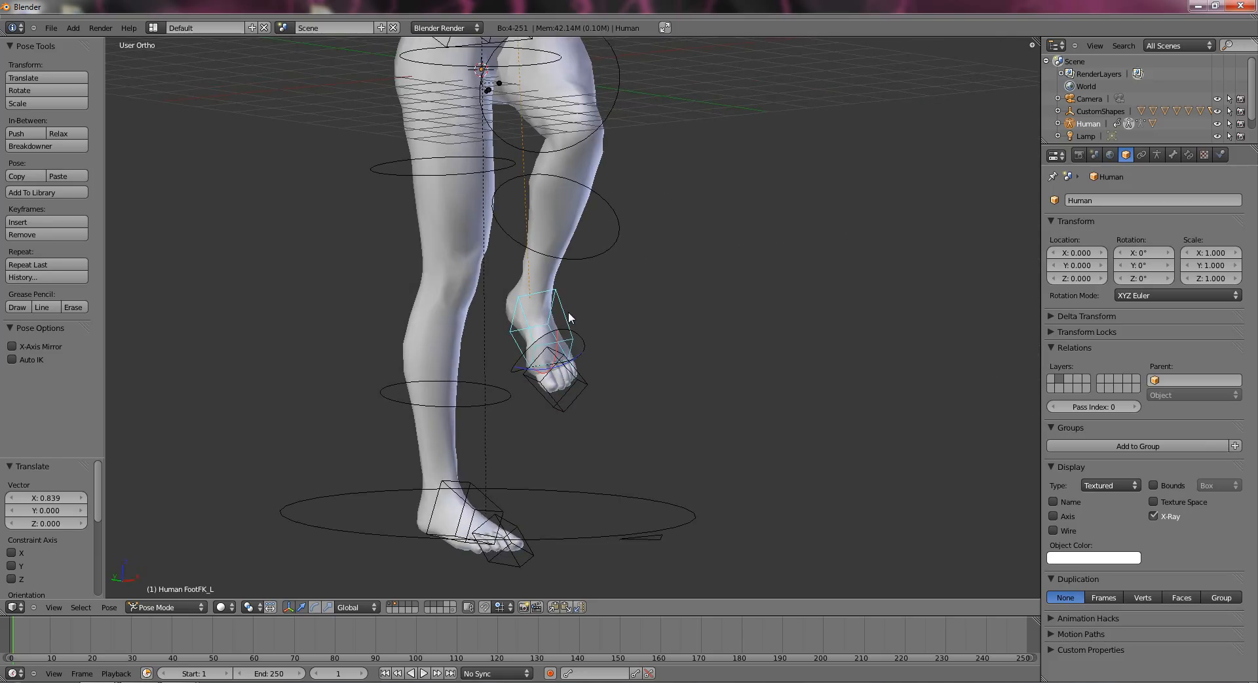
key("r")
left_click(592, 361)
Reselect the left toe control (ToeFK_L) and rotate it with both legs in view.
right_click(557, 383)
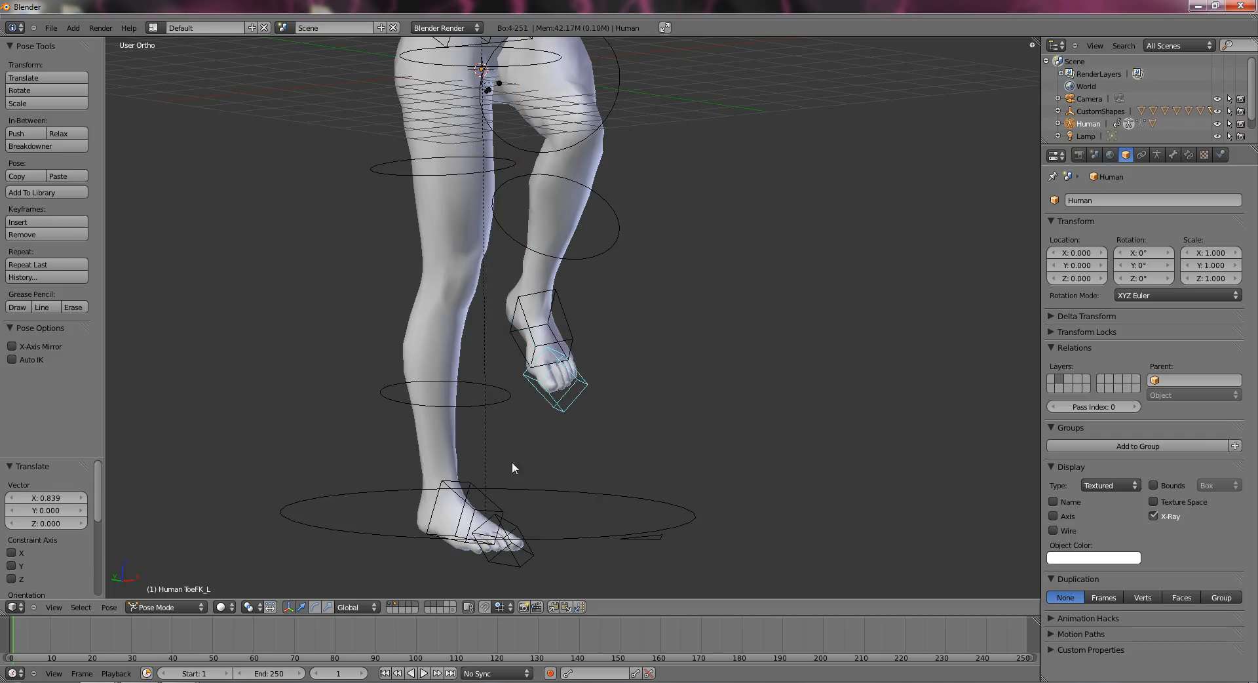
key("r")
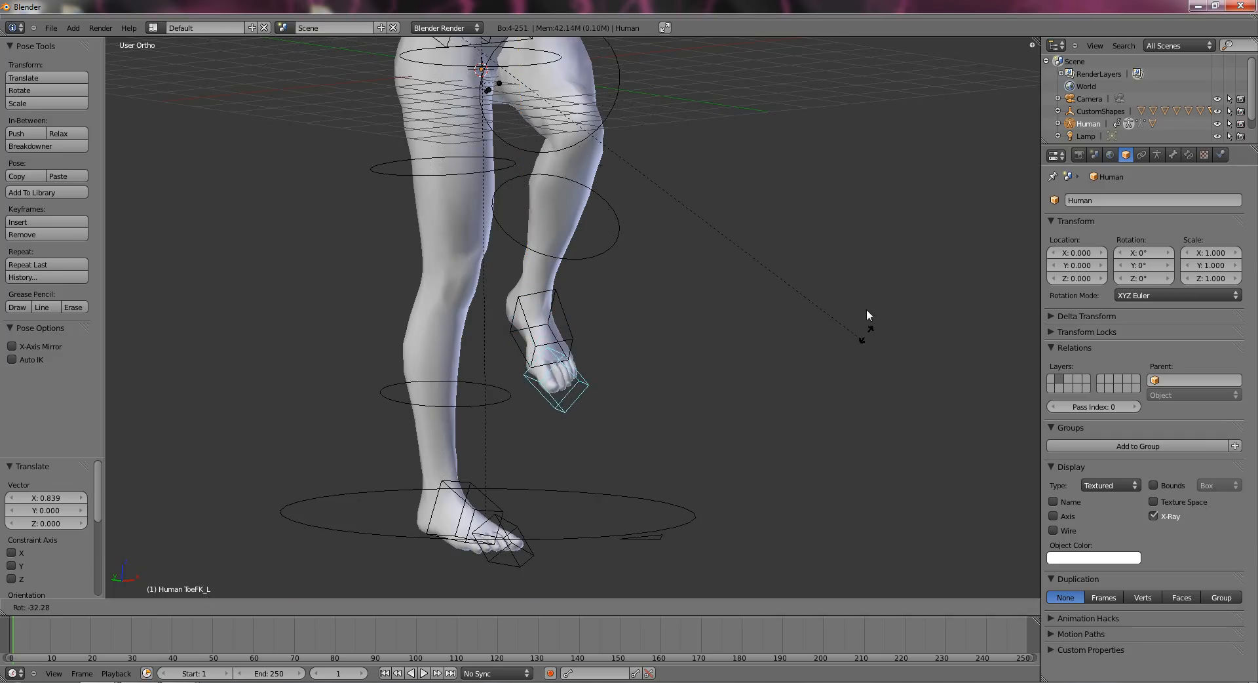
left_click(685, 498)
Switch to the front view of the figure and select the left upper leg control (UpLegFK_L).
middle_click_drag(831, 196, 498, 347)
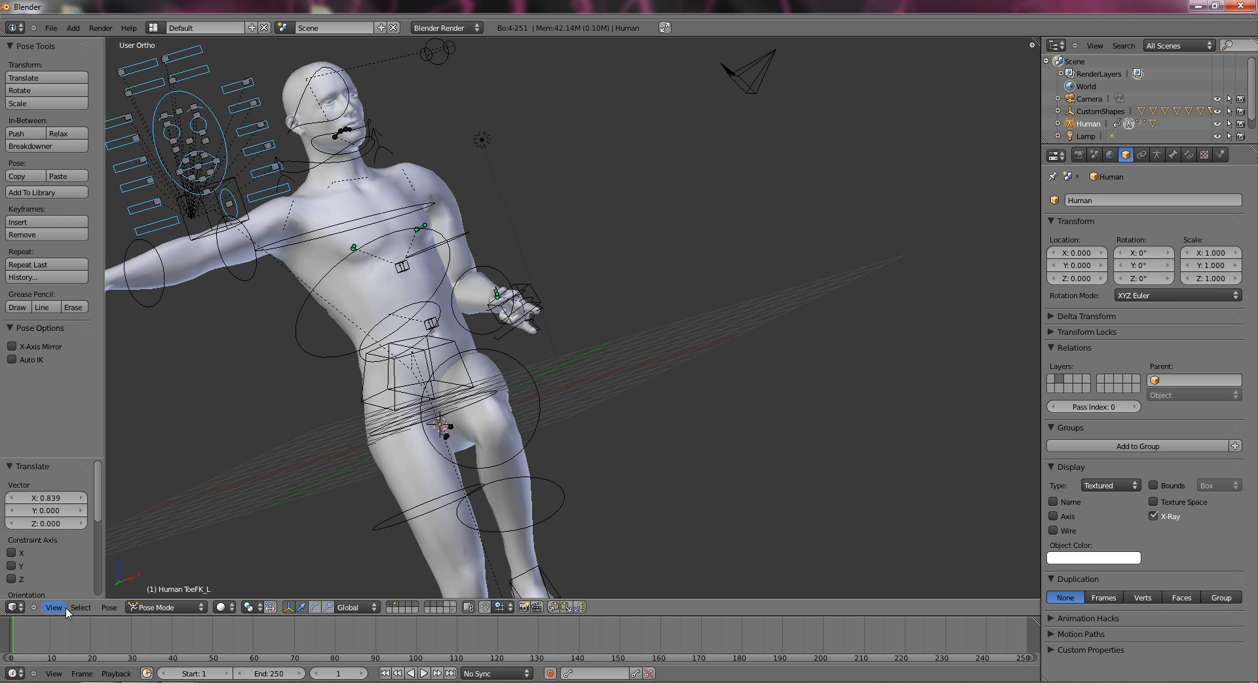
left_click(64, 606)
left_click(60, 525)
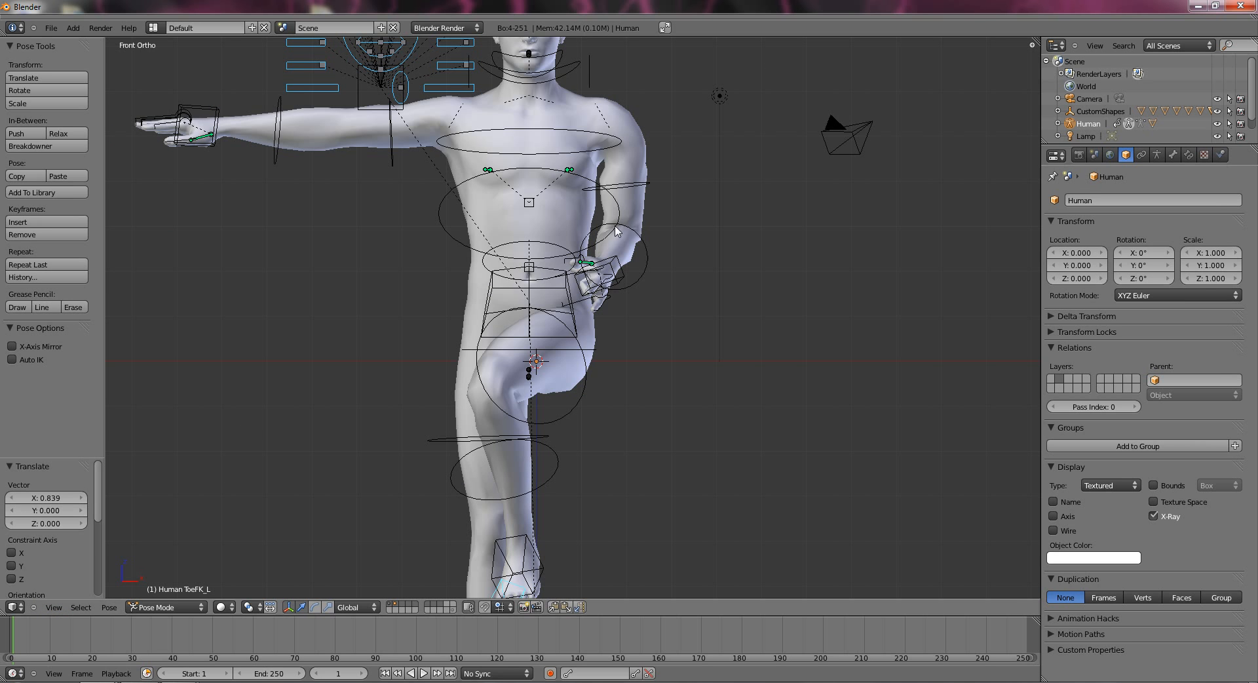
scroll(616, 260, "up", 2, "shift")
scroll(616, 261, "up", 3, "shift")
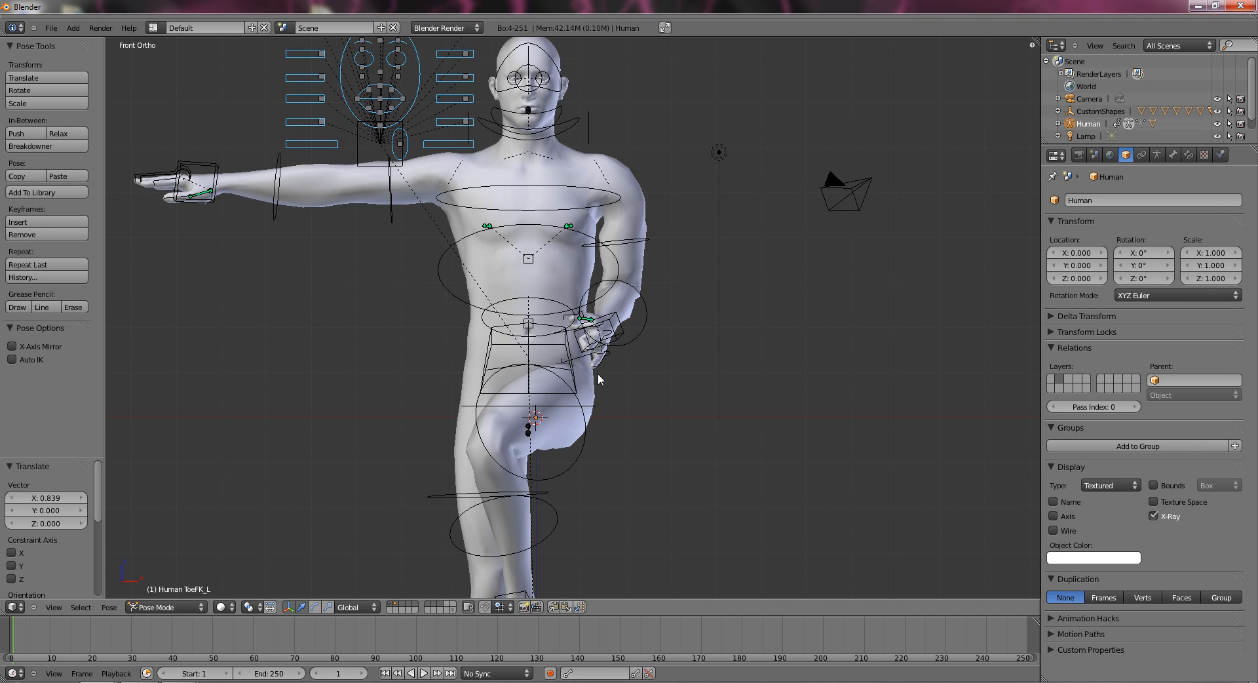
right_click(578, 403)
right_click(578, 403)
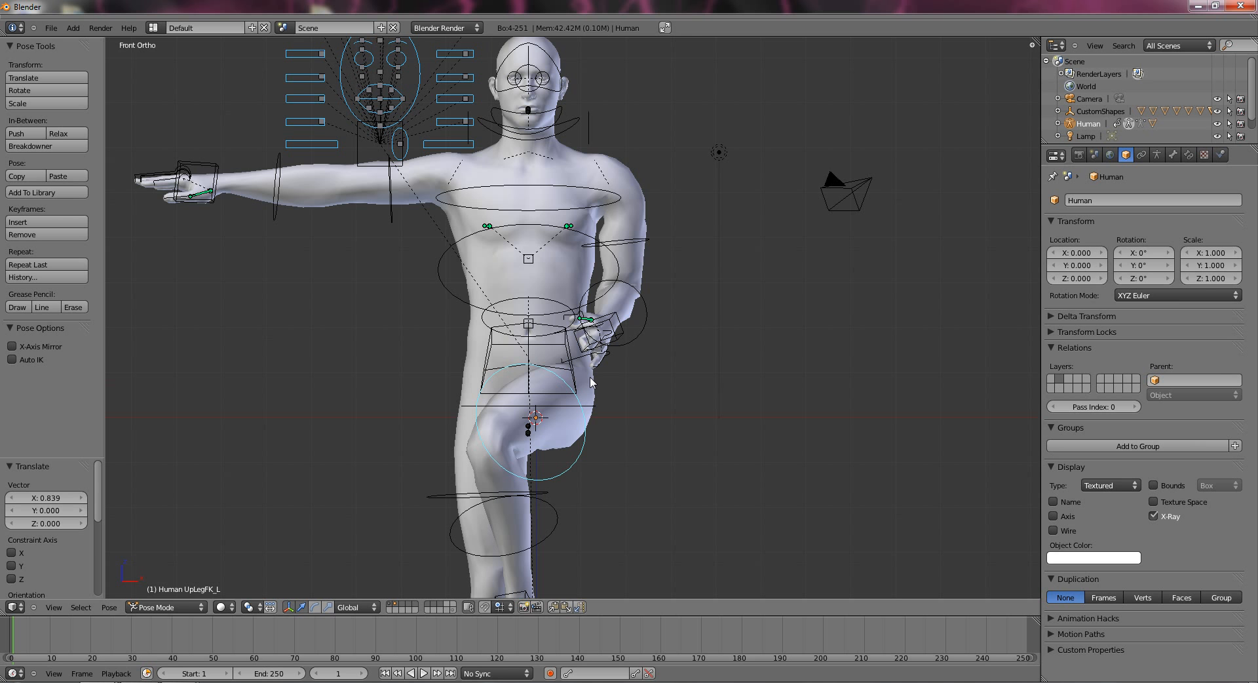
Bring the head and shoulders into view and select the neck control (Neck).
middle_click_drag(550, 359, 581, 462, "shift")
scroll(579, 463, "up", 6)
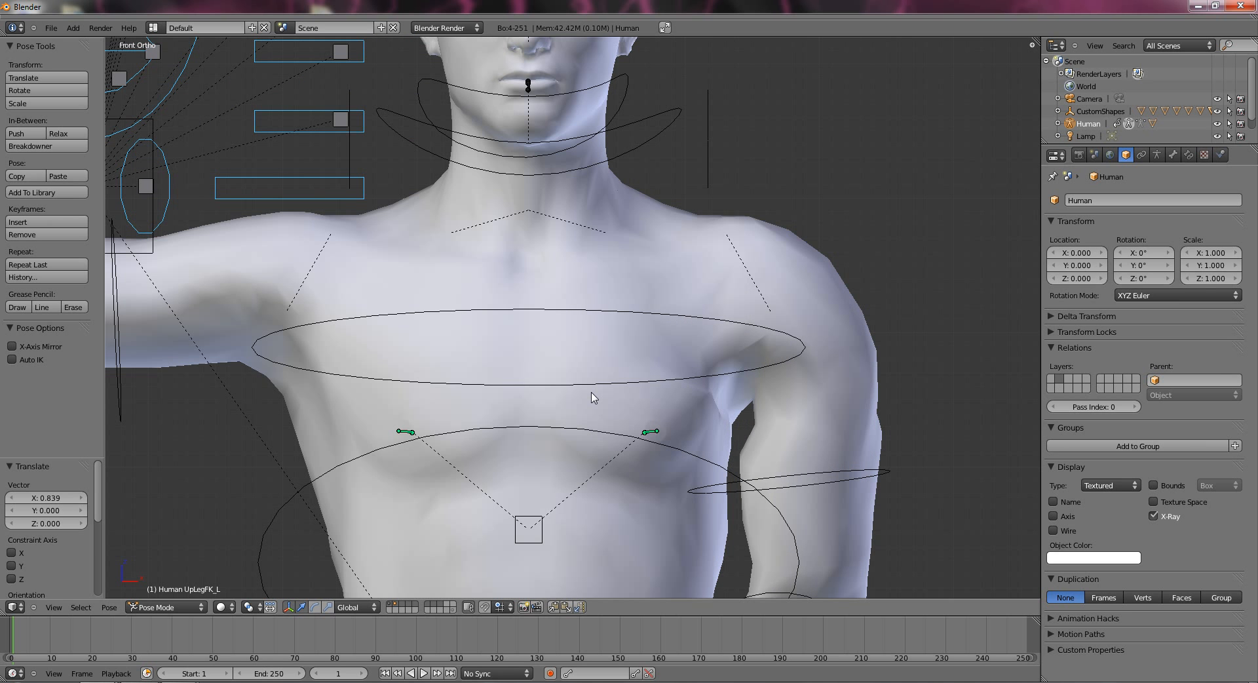
middle_click_drag(599, 428, 614, 607, "shift")
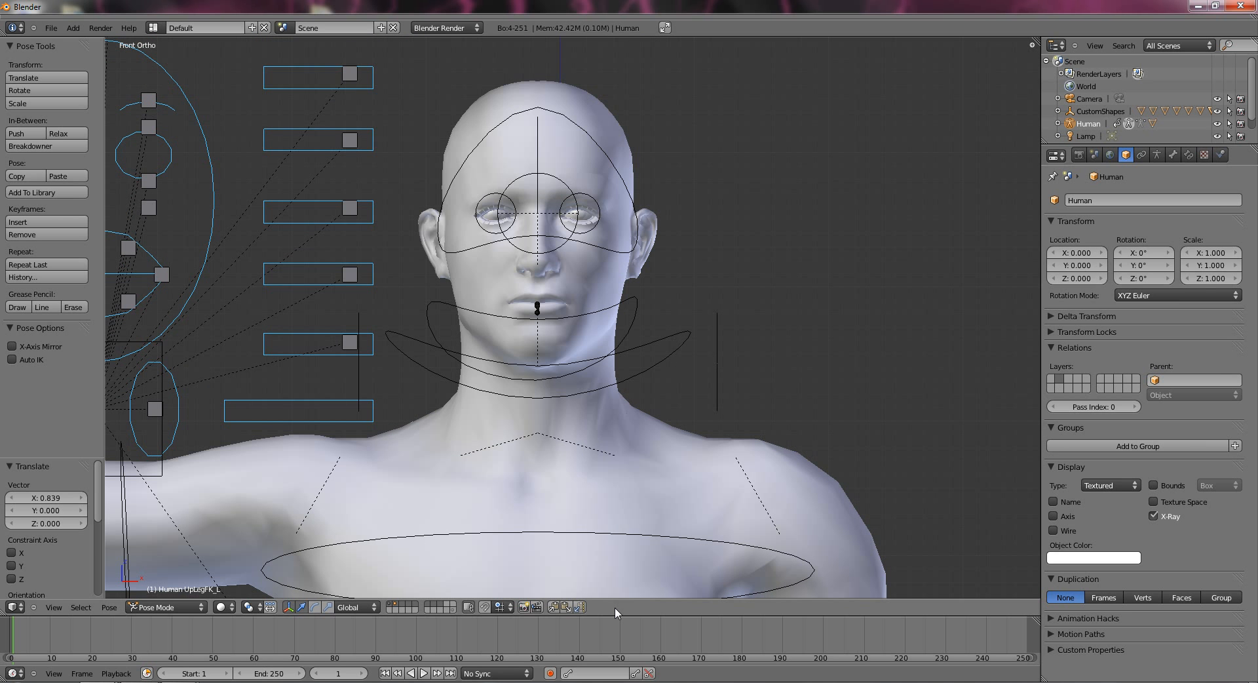
middle_click_drag(625, 481, 623, 500, "shift")
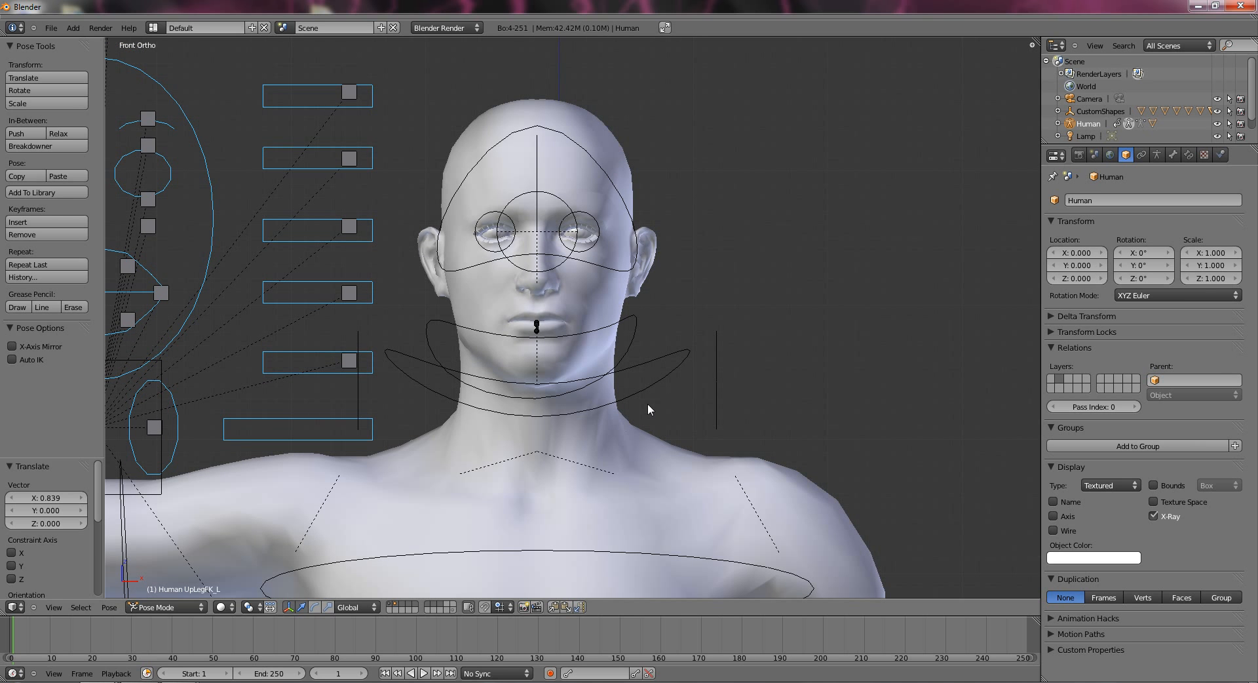
right_click(647, 404)
scroll(634, 404, "down", 3)
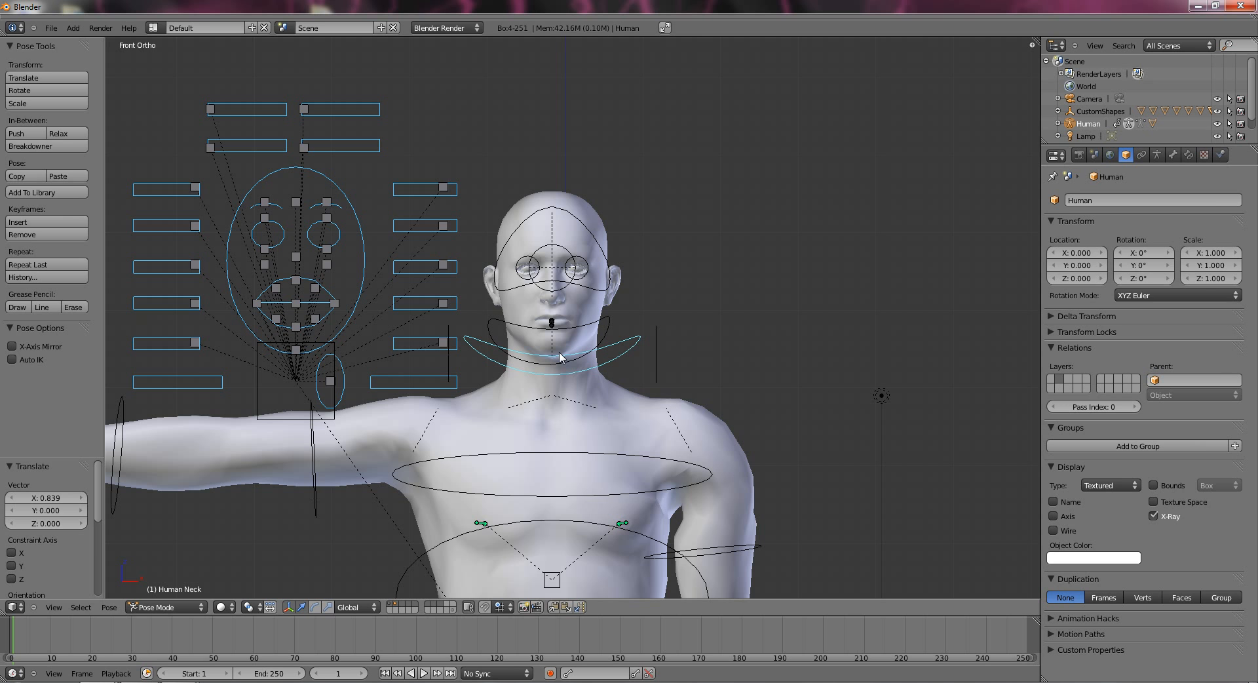
Try tilting the neck control (Neck) to either side in the front view.
key("r")
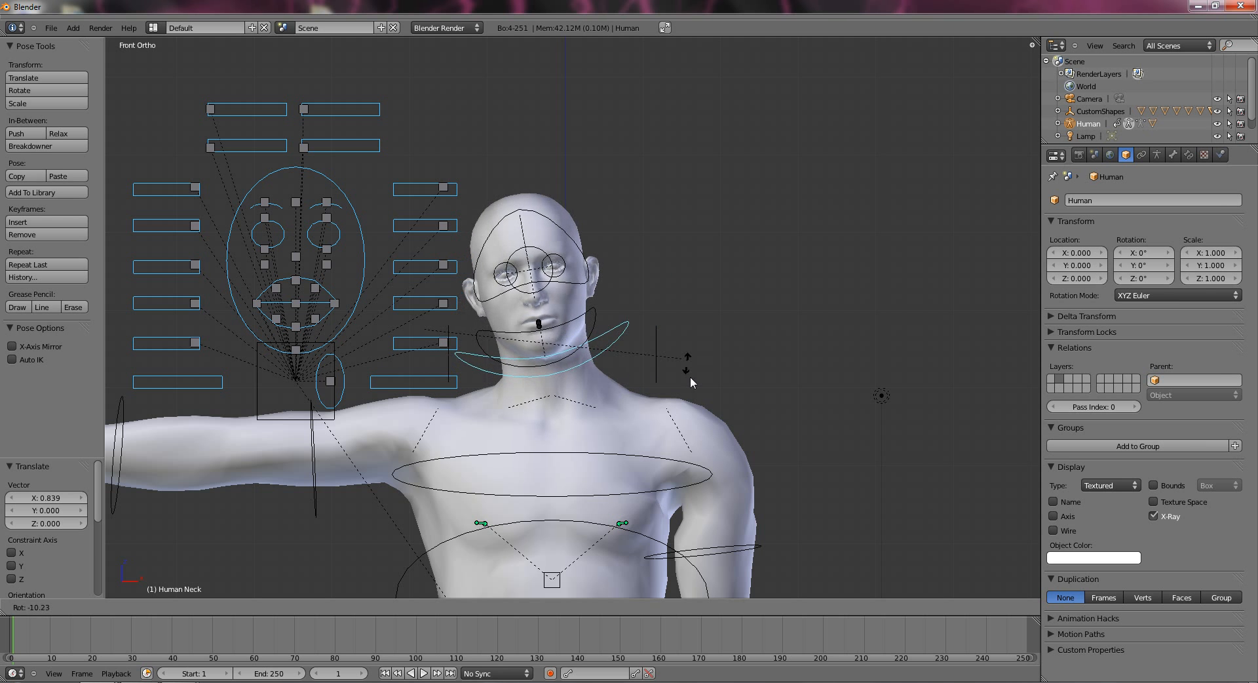
right_click(689, 399)
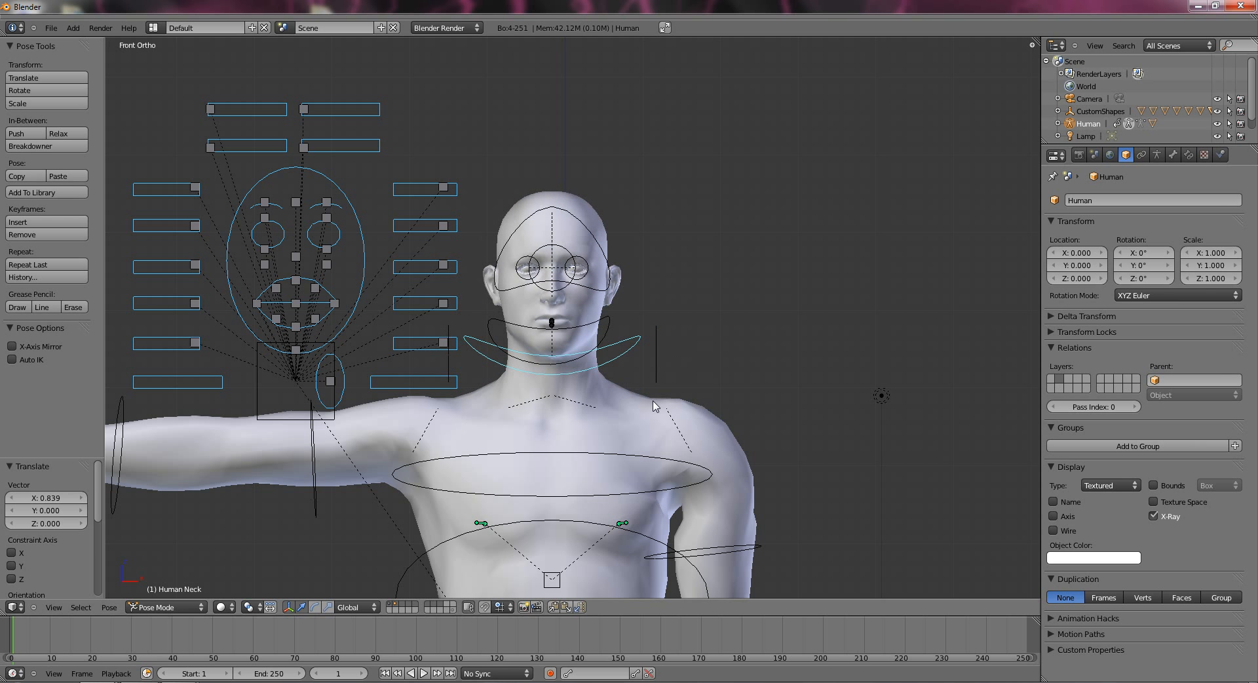
key("r")
right_click(636, 361)
key("r")
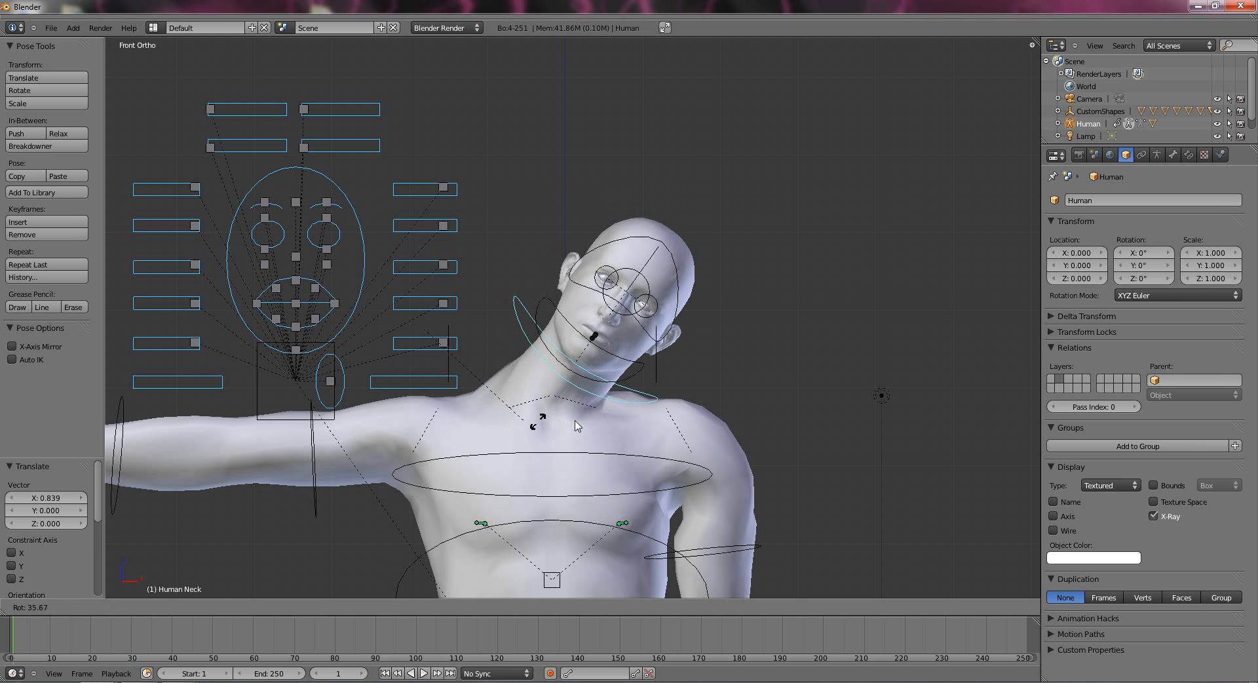
right_click(647, 462)
Try rotating the neck control from an angled view and from the side of the figure.
middle_click_drag(722, 374, 678, 415)
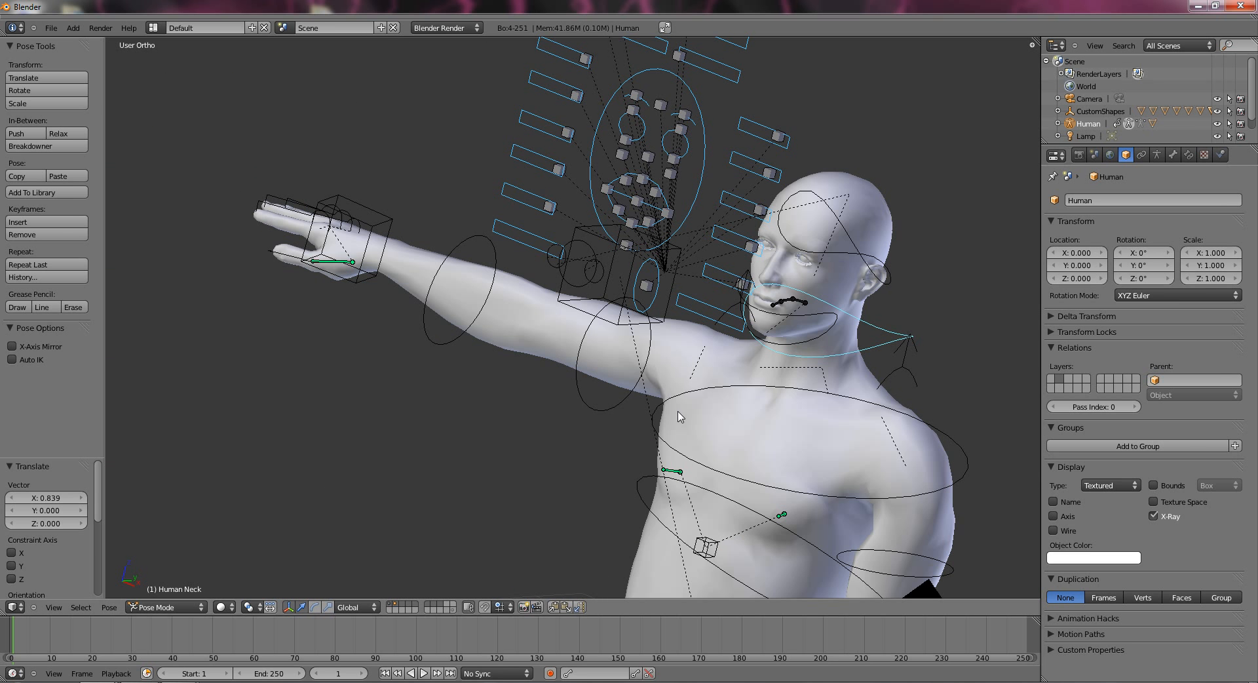
key("r")
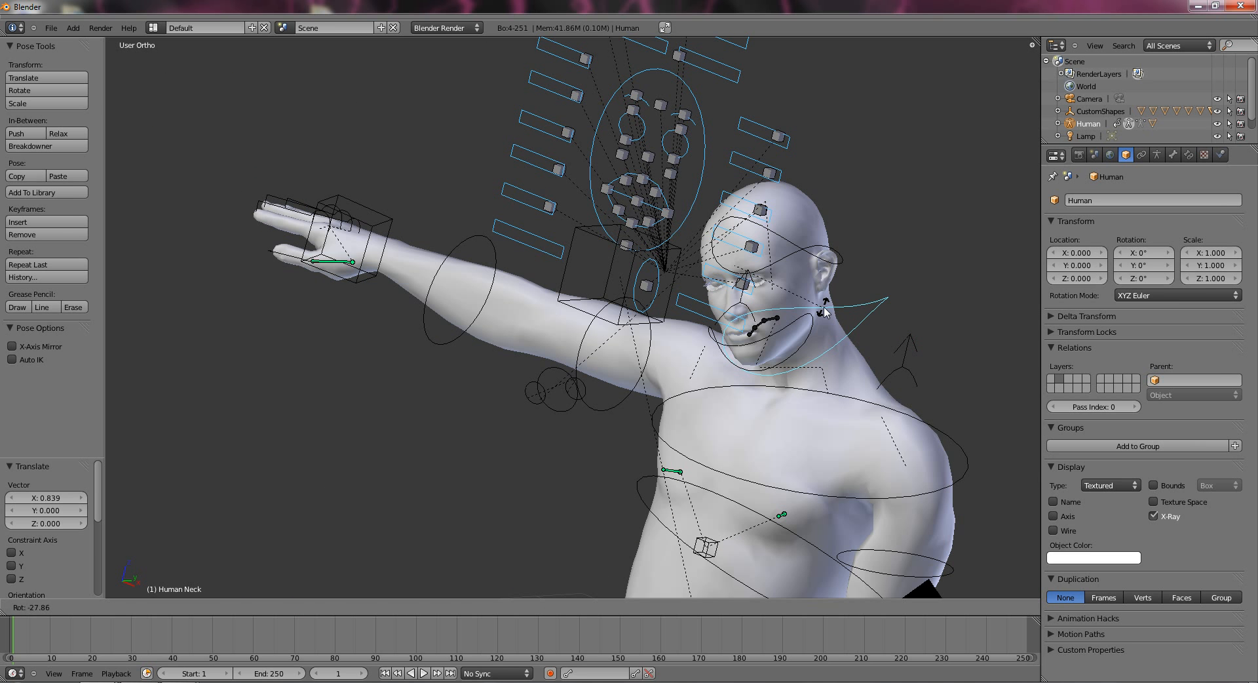
right_click(825, 312)
middle_click_drag(826, 313, 879, 364)
middle_click_drag(810, 349, 733, 338)
key("r")
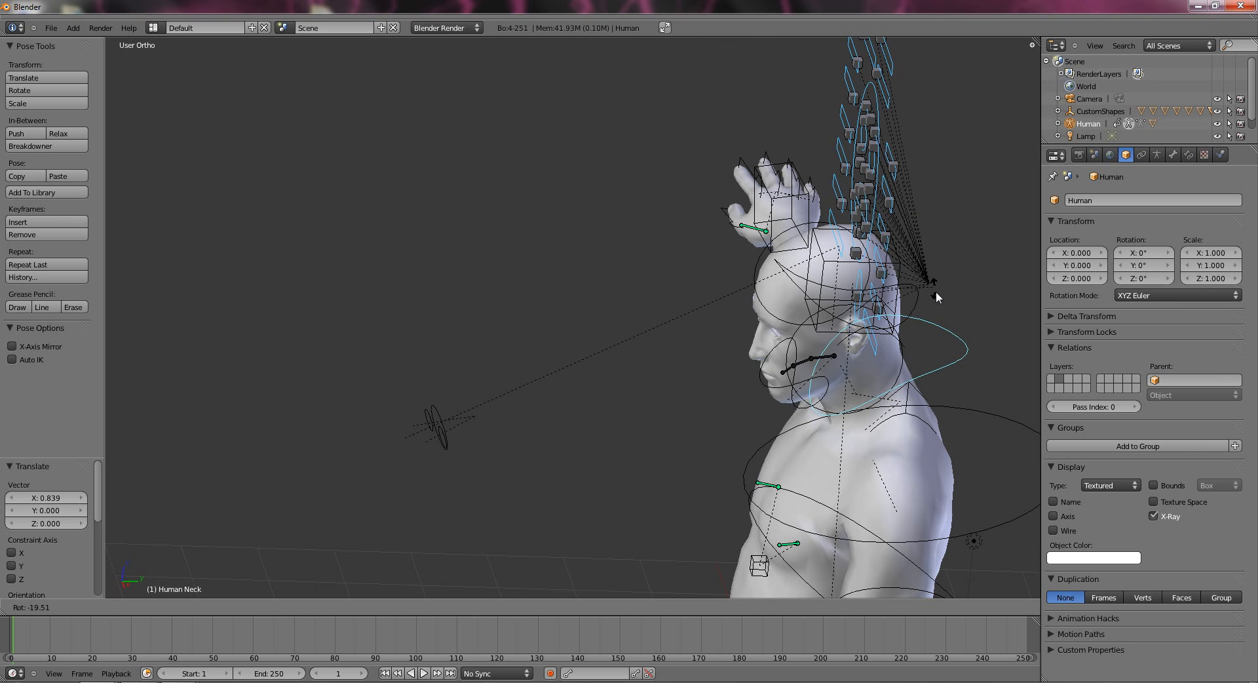
right_click(995, 489)
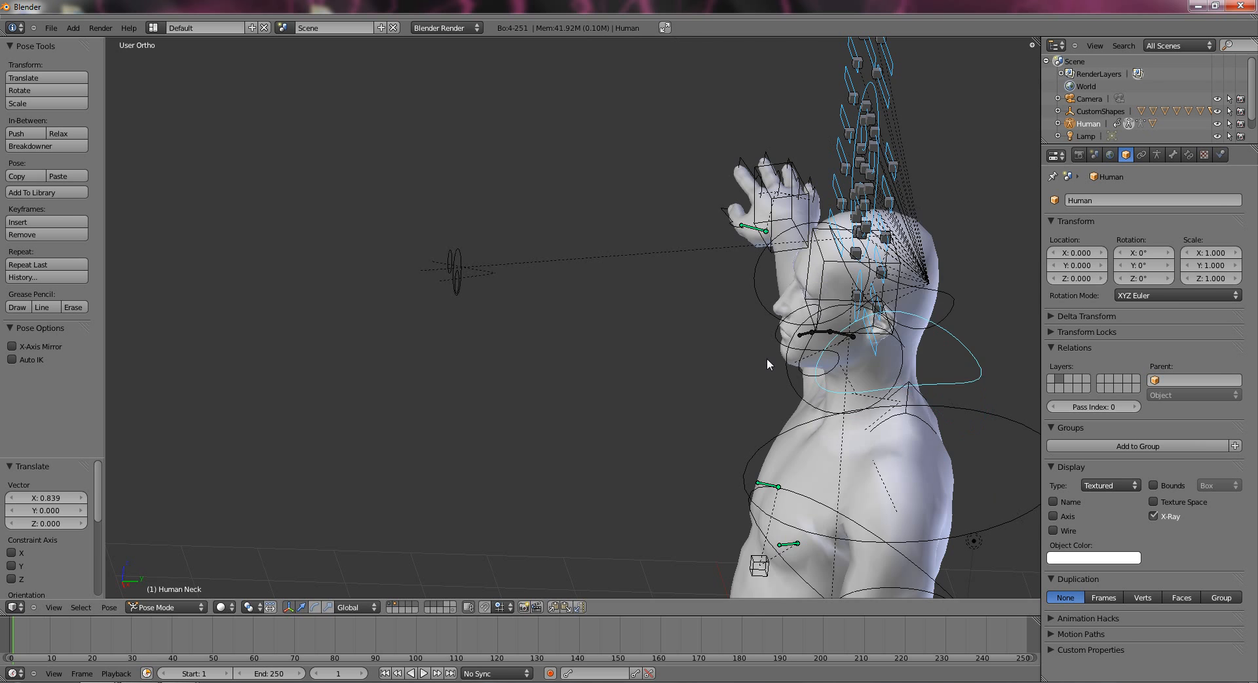
middle_click_drag(766, 357, 746, 346)
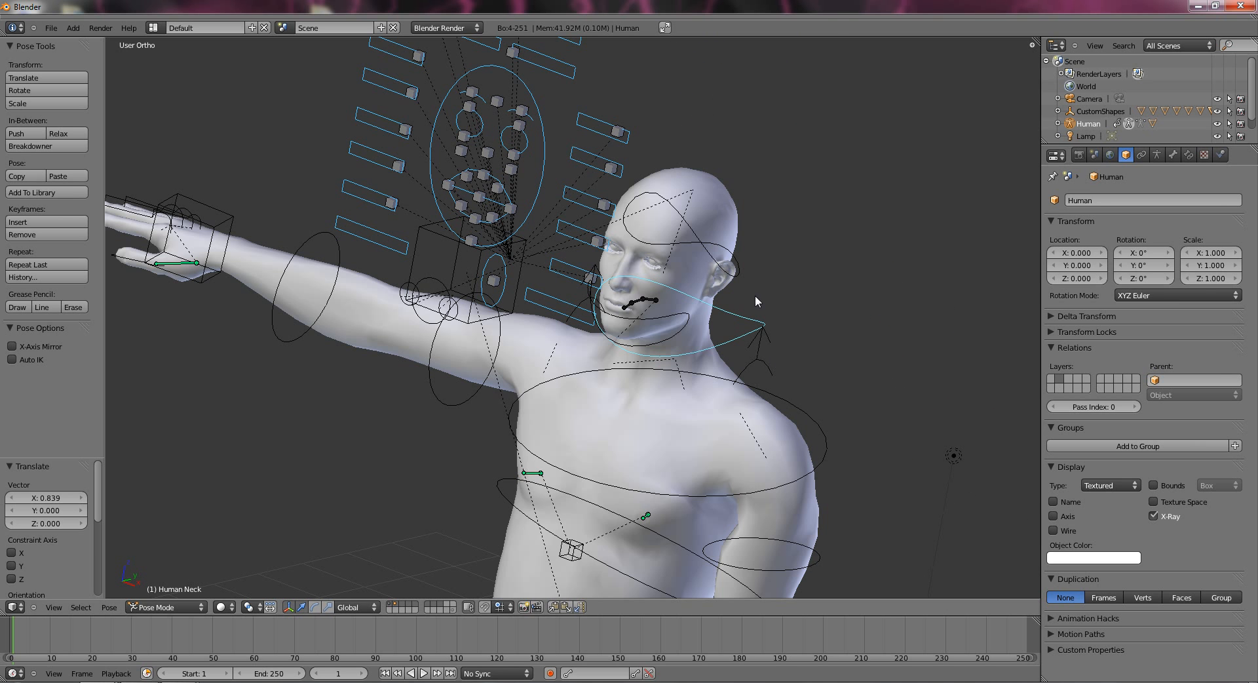
Select the jaw control (Jaw) and rotate it to open the mouth.
right_click(681, 327)
key("r")
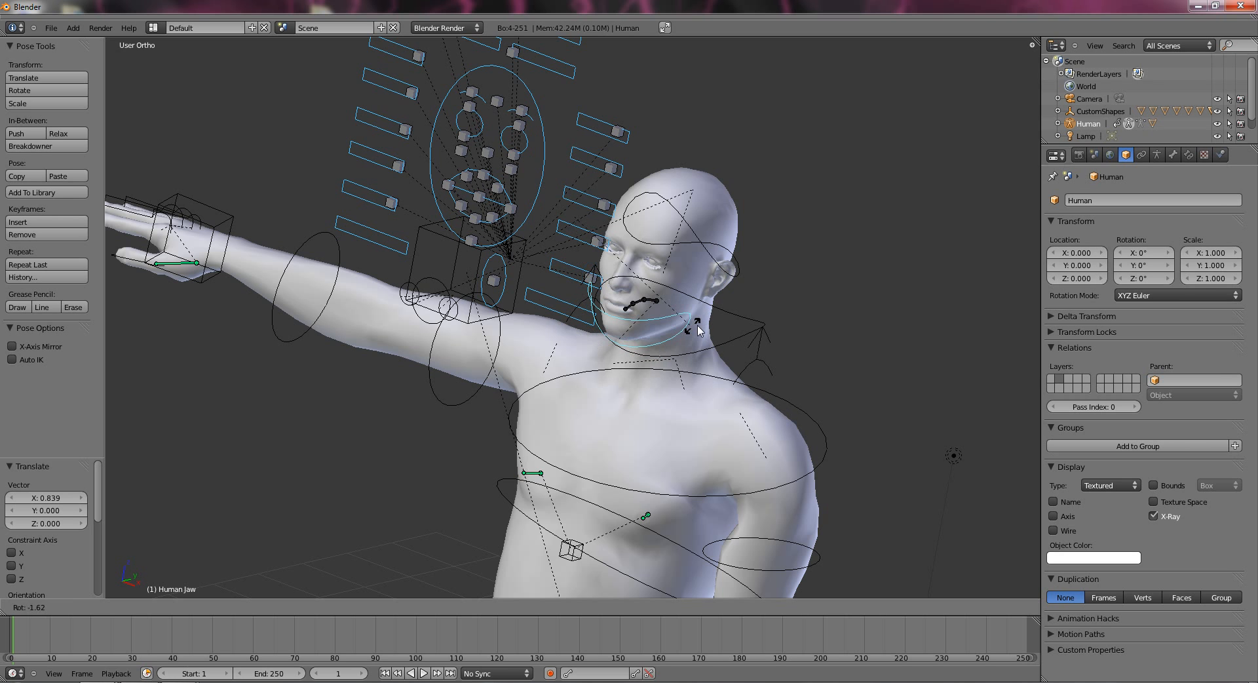
left_click(732, 209)
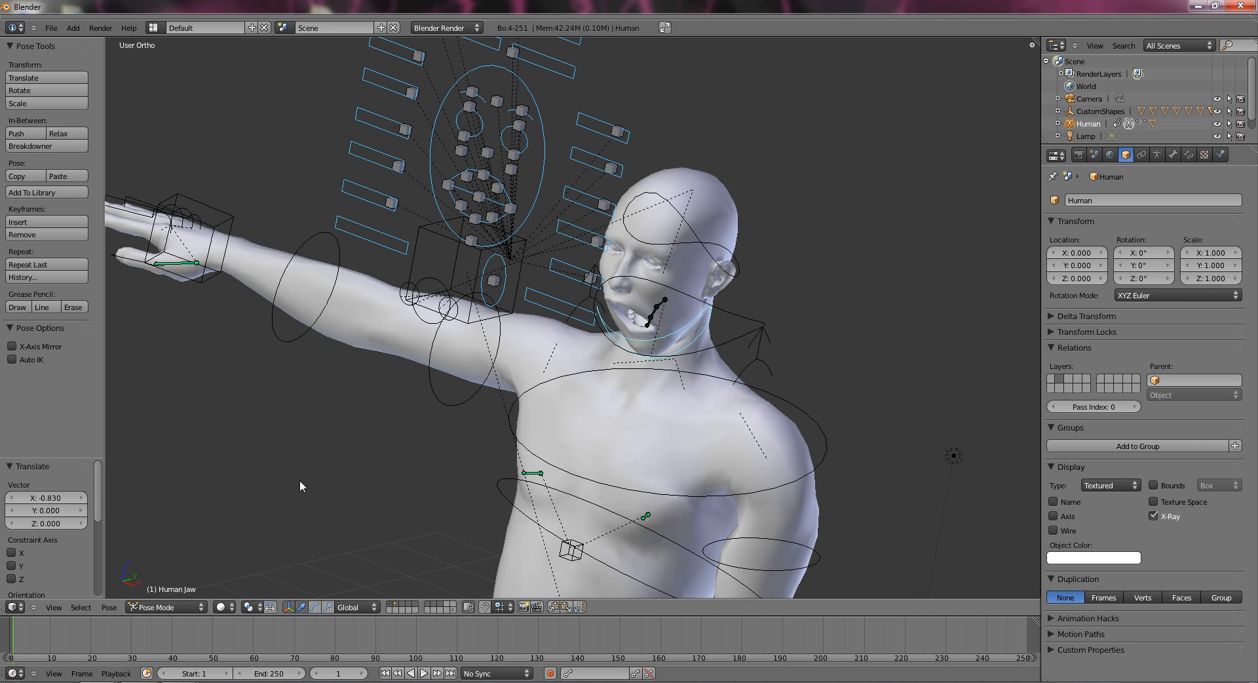
Switch to the front view and rotate the jaw control so the open mouth sits roughly centered under the nose.
left_click(55, 607)
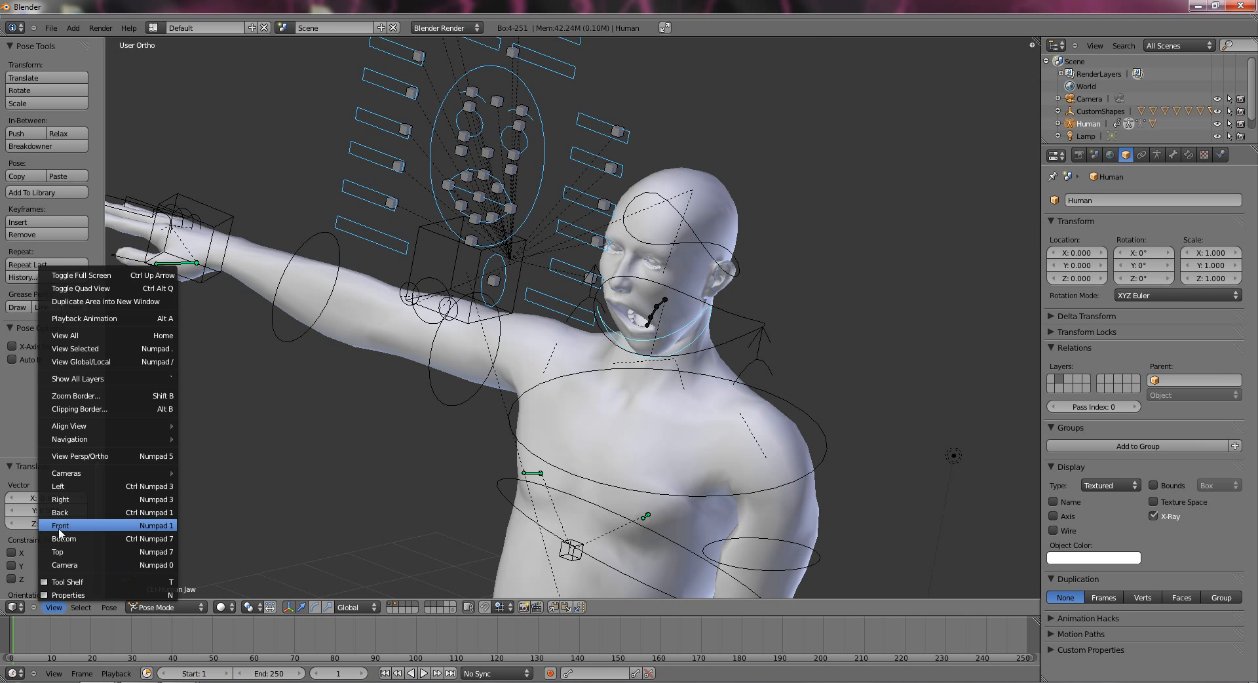
left_click(167, 512)
scroll(315, 496, "up", 8)
scroll(315, 496, "down", 5)
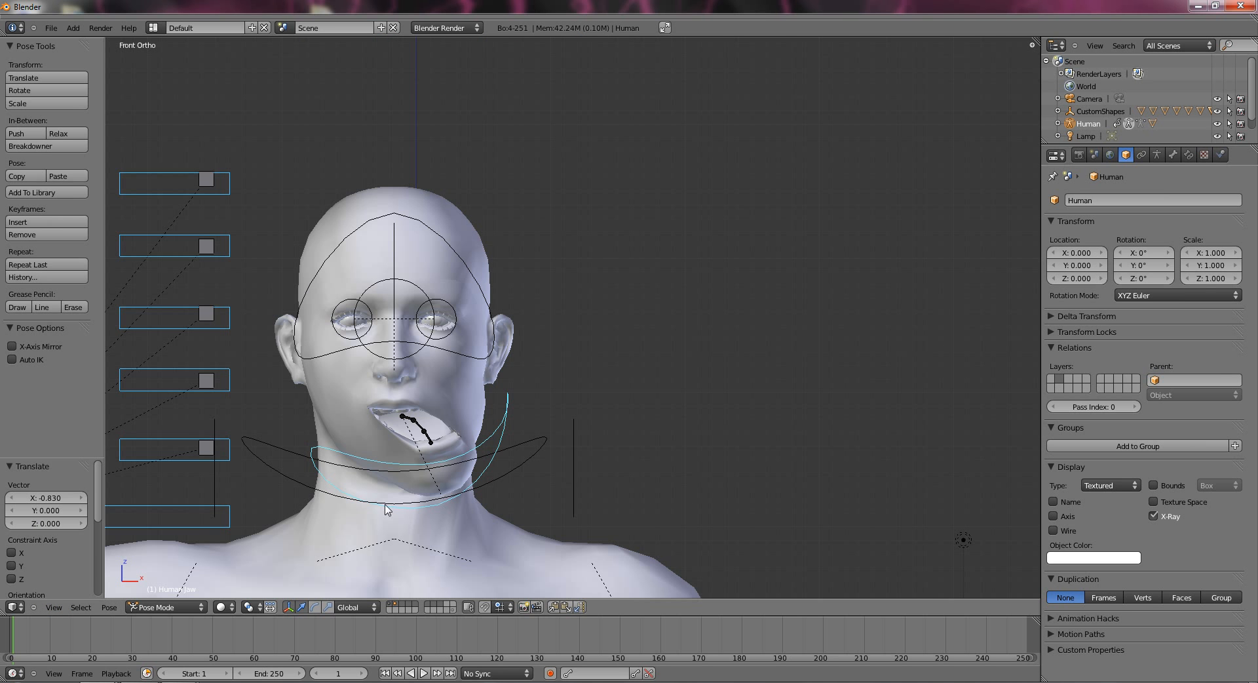
key("r")
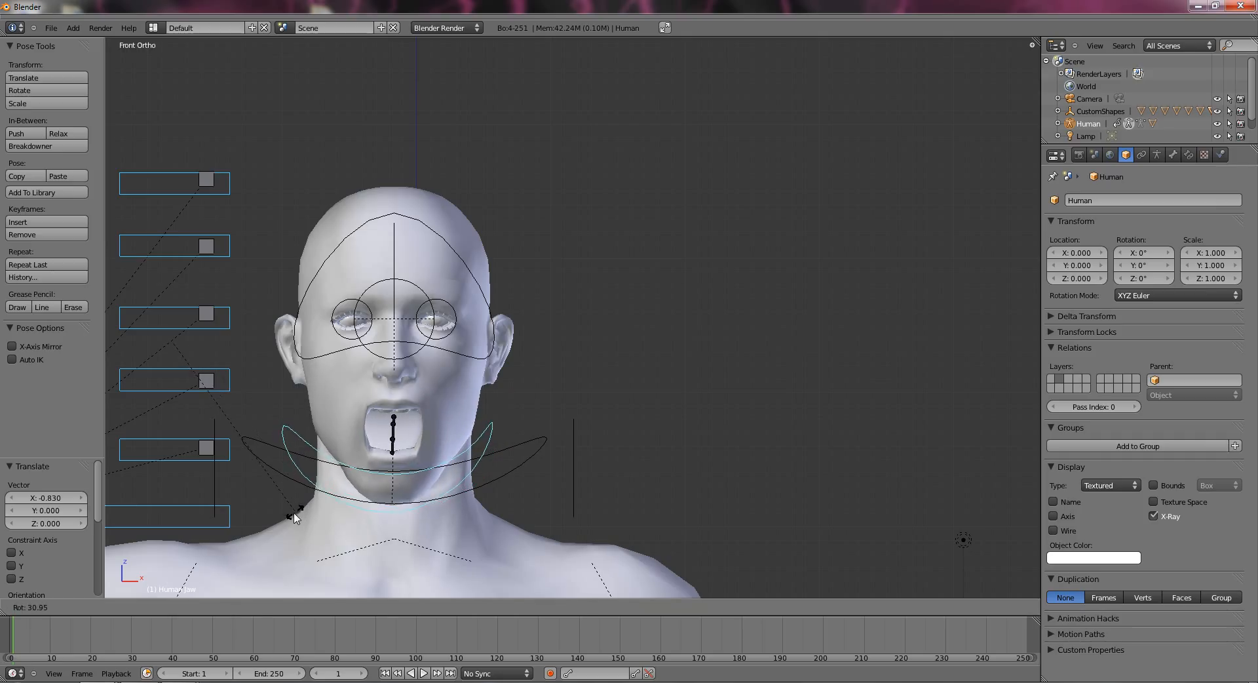
left_click(294, 518)
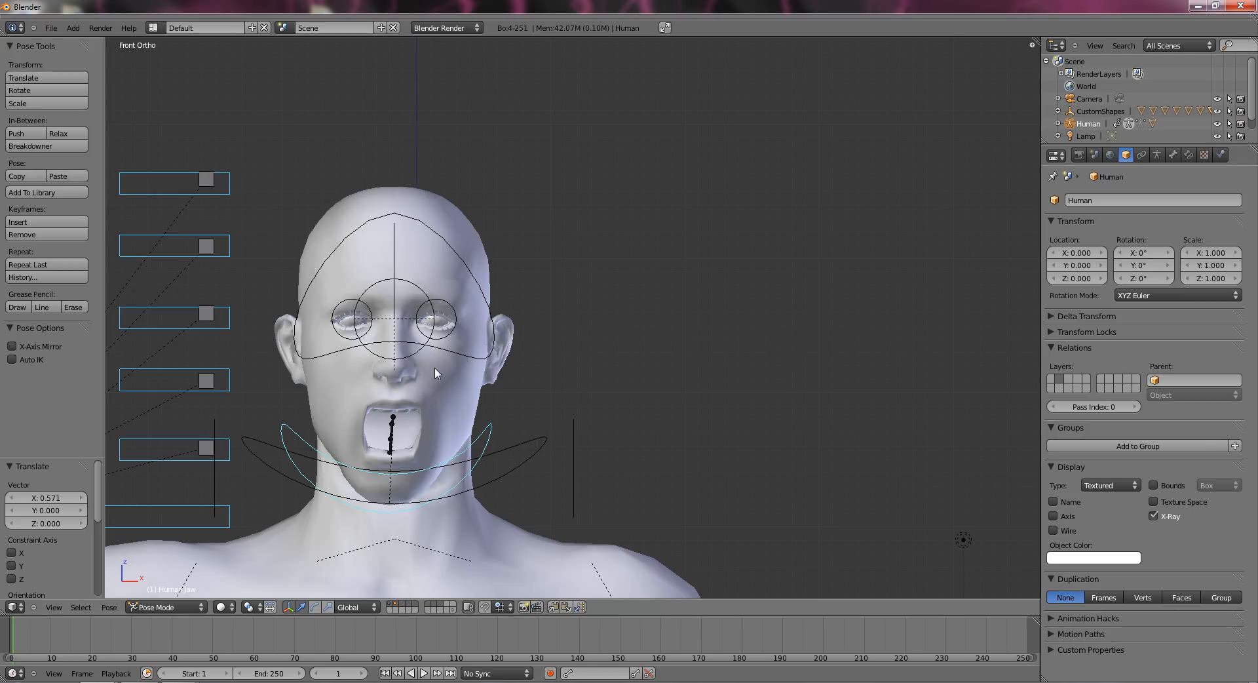
key("r")
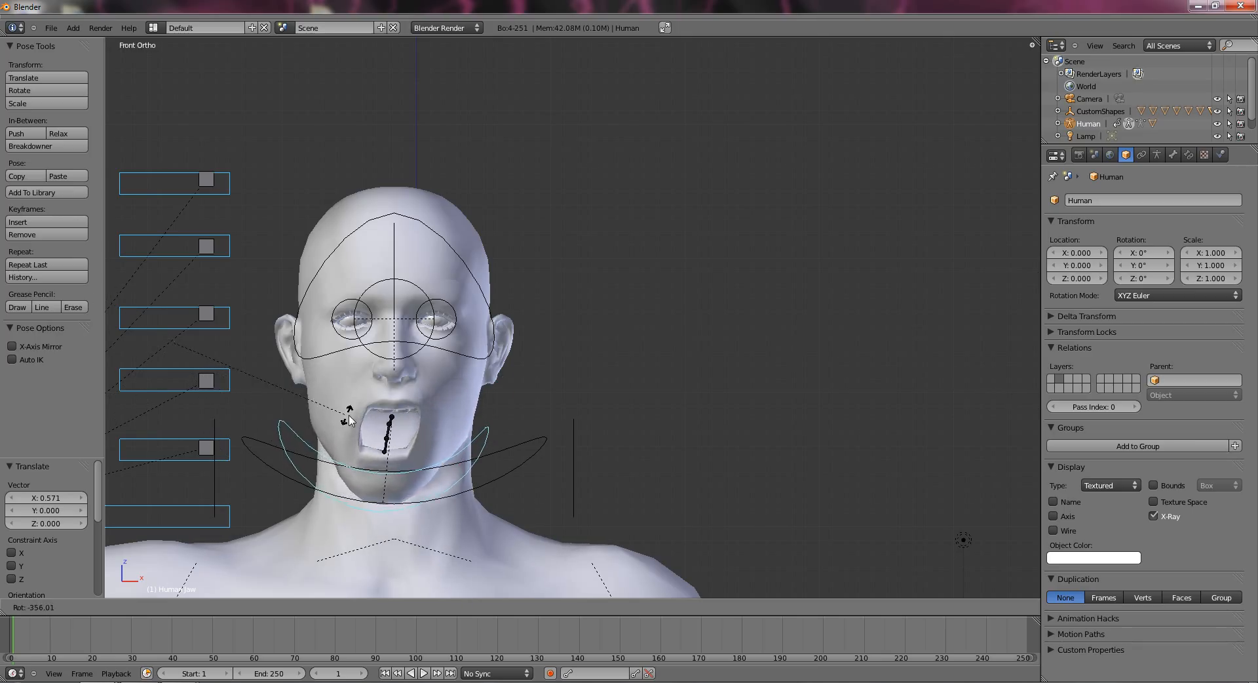
left_click(364, 420)
Try rotating the jaw control further in the front view, both close up and zoomed out.
key("r")
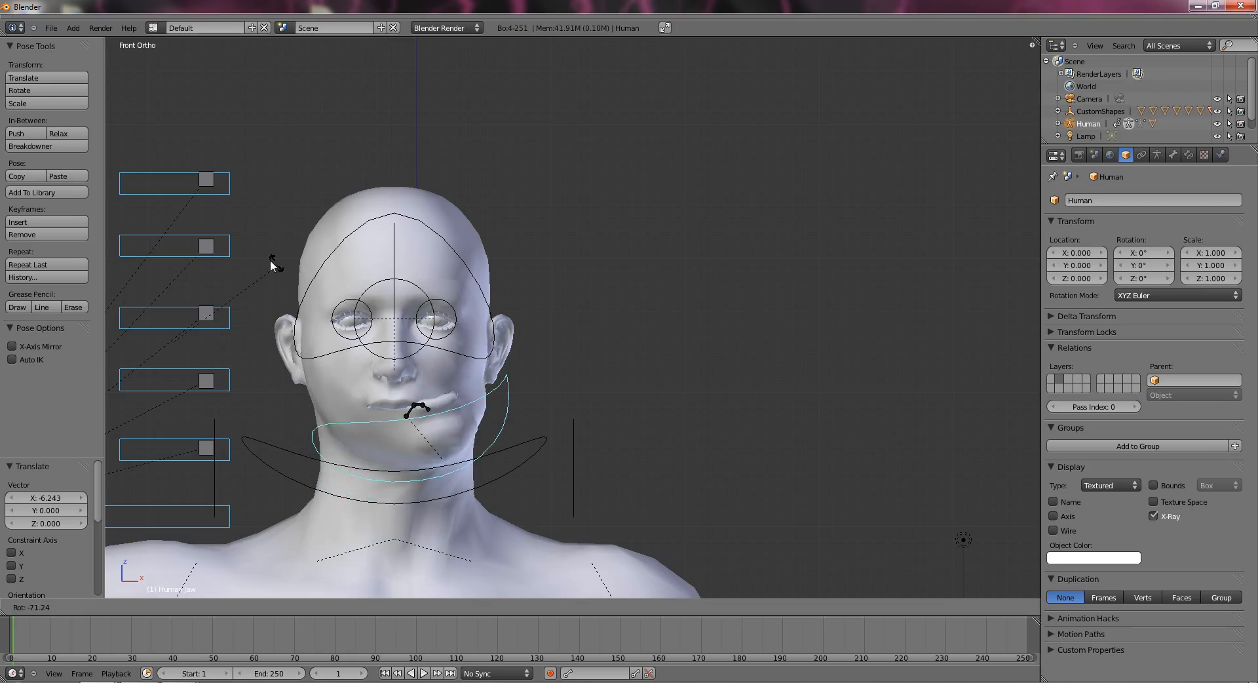
right_click(192, 348)
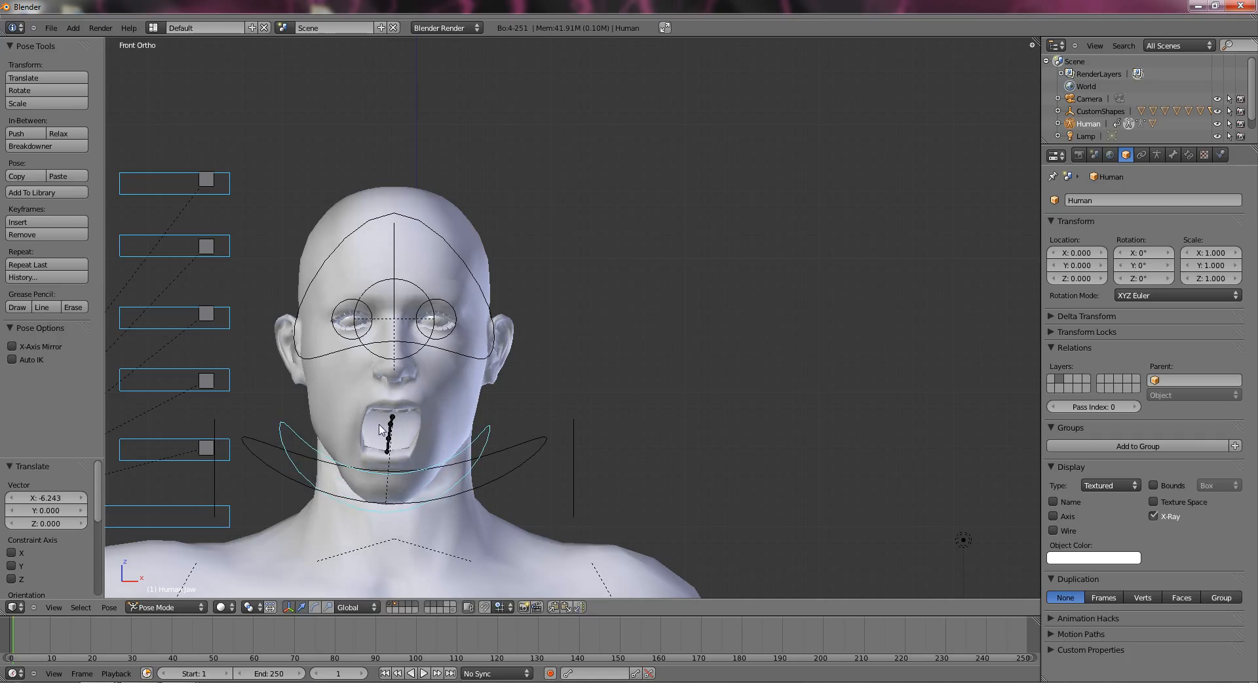
scroll(329, 435, "down", 3)
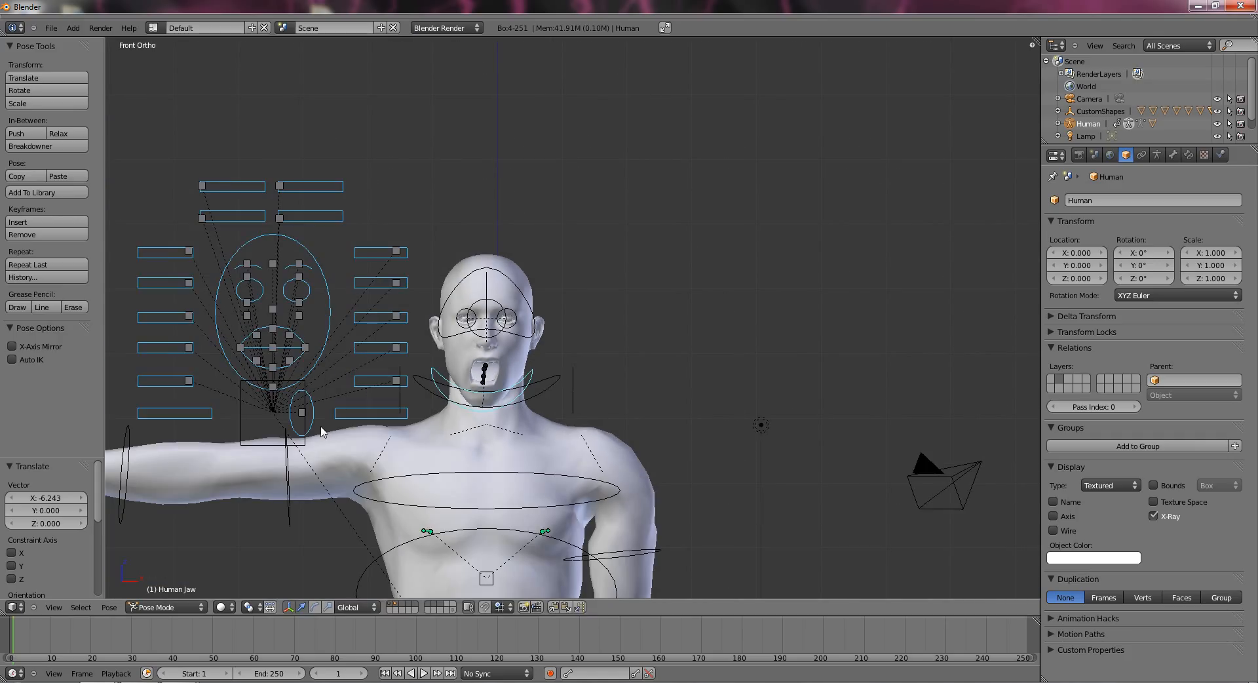
key("r")
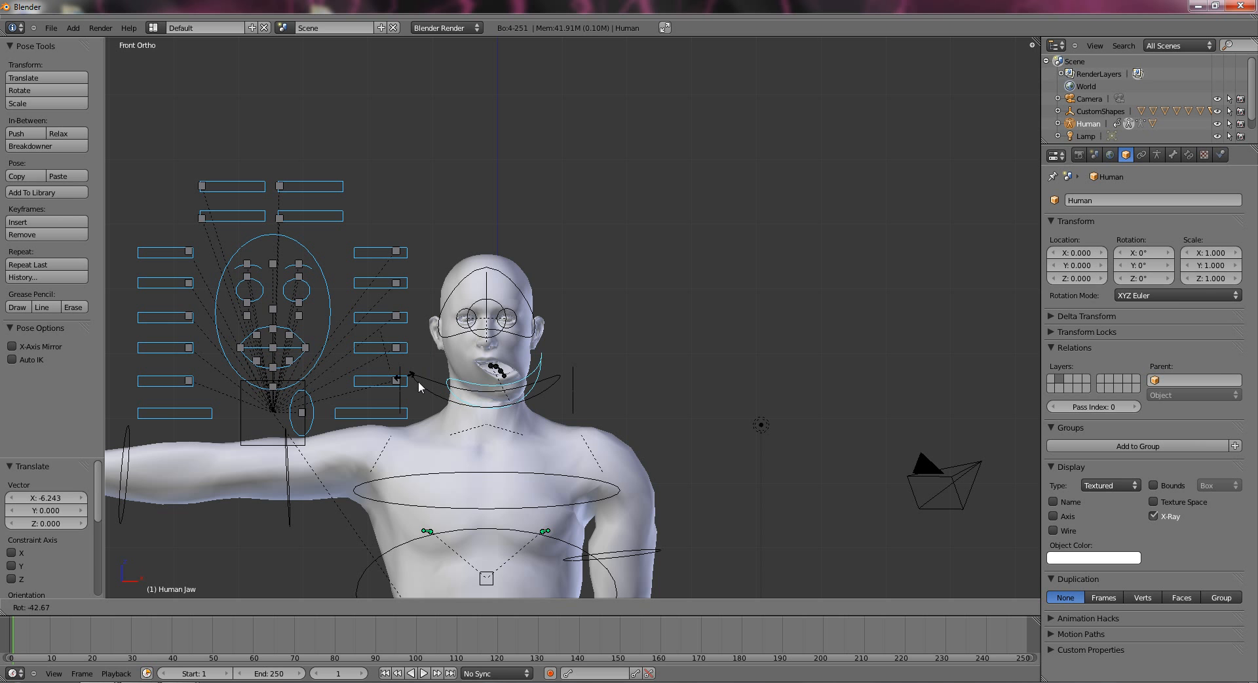
right_click(411, 355)
scroll(411, 355, "up", 4)
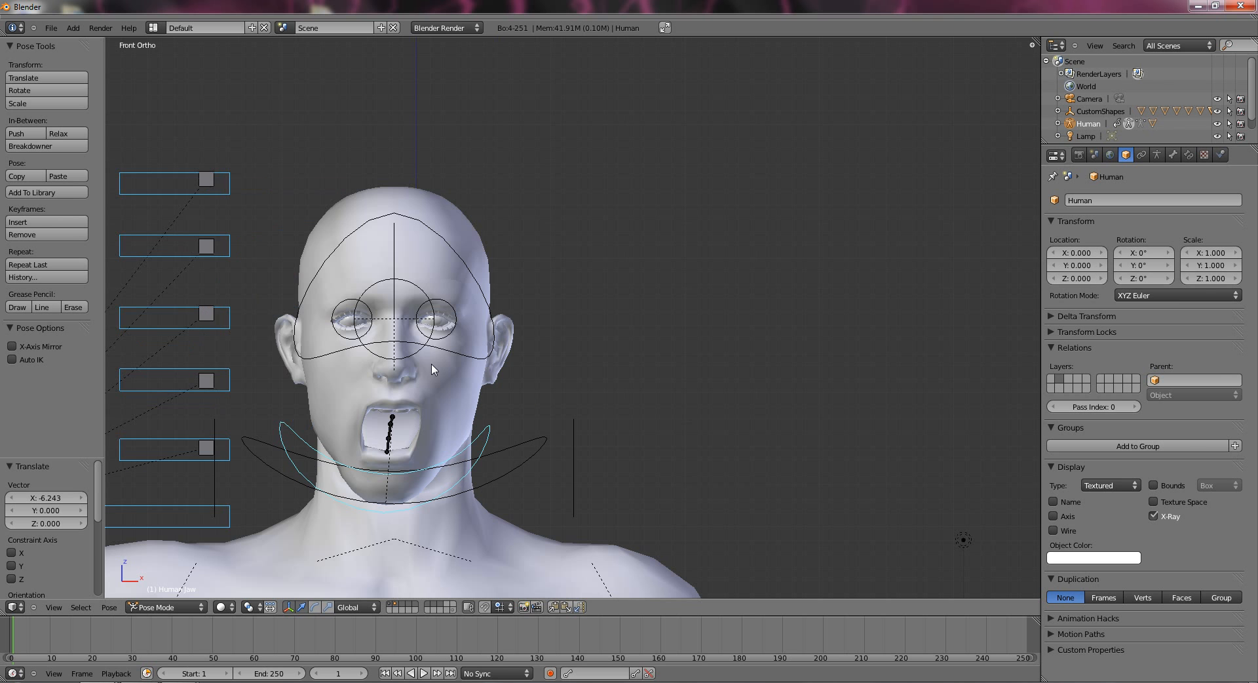
Try to reset the jaw with the Clear Location and Clear Rotation operators.
scroll(433, 369, "down", 3)
middle_click_drag(436, 369, 475, 365)
key("space")
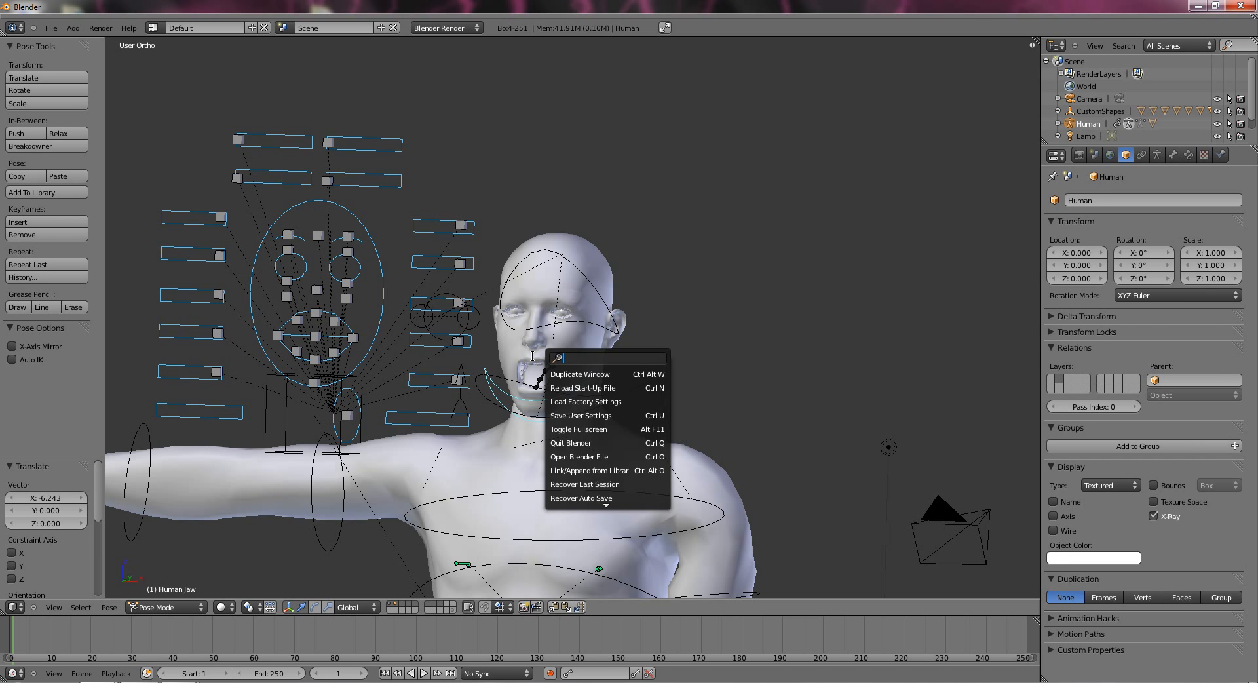
type("cle")
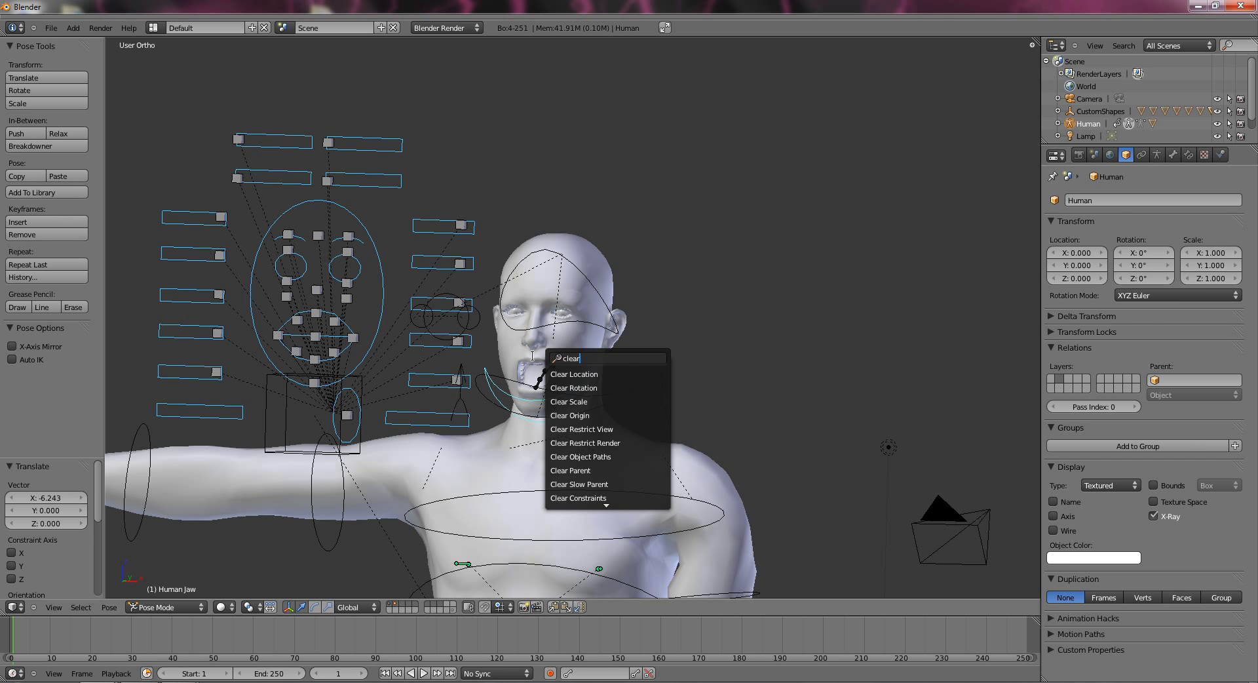
type("ar")
left_click(560, 373)
key("space")
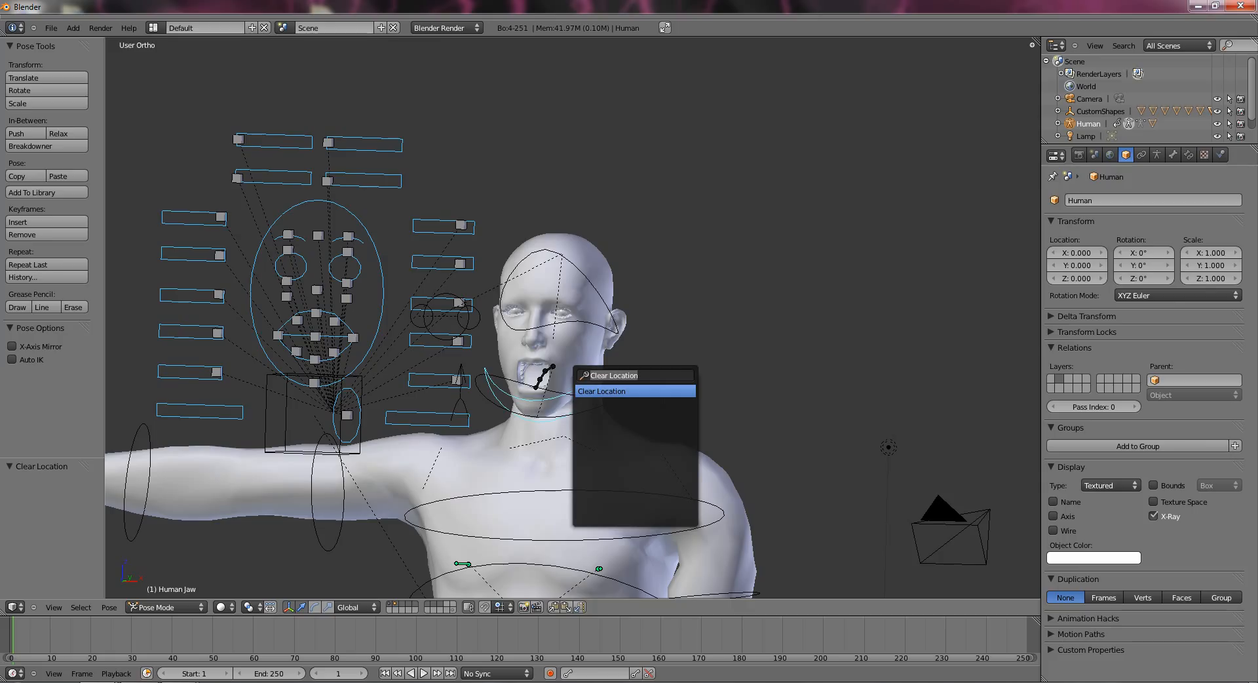
key("BackSpace")
type("clear")
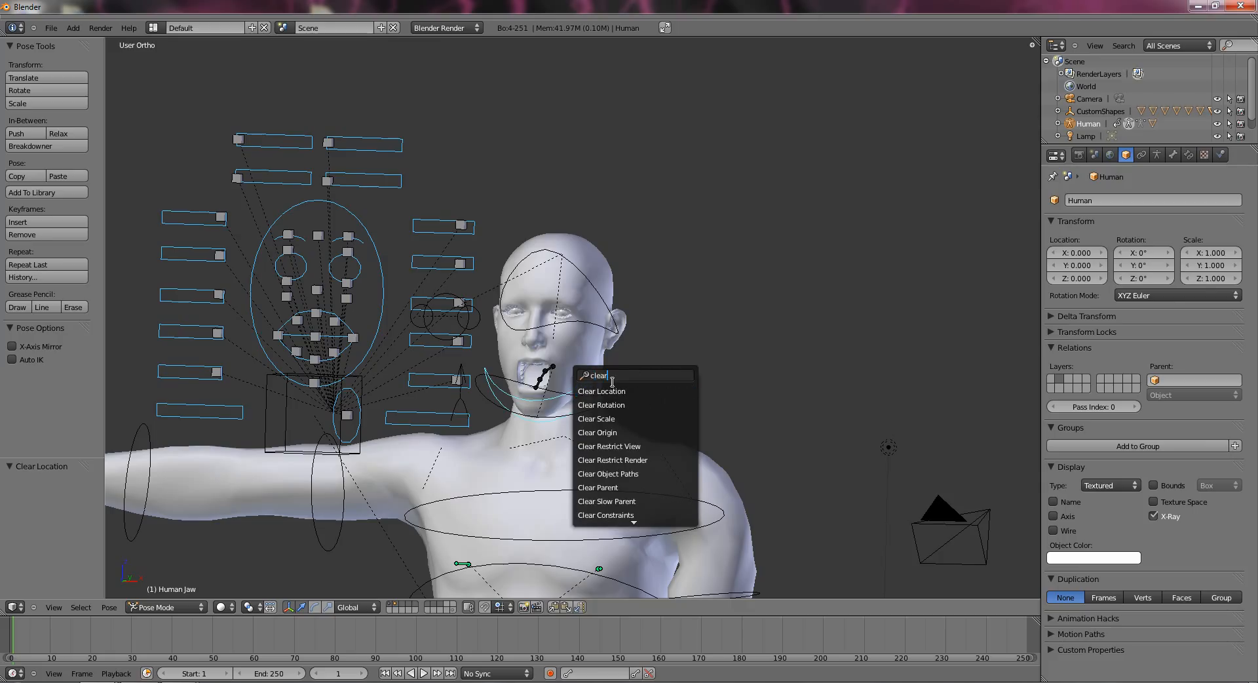
left_click(607, 406)
scroll(580, 423, "up", 4)
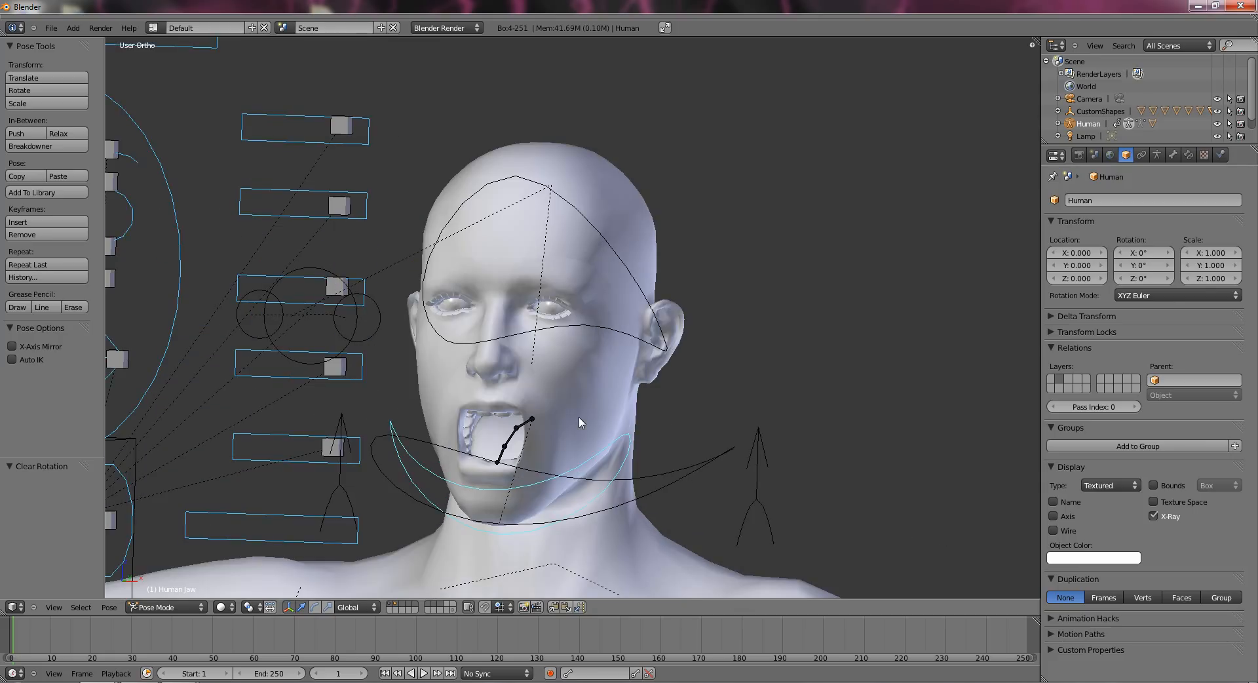
Try rotating the jaw control from two different angled views of the face.
key("r")
key("Escape")
middle_click_drag(415, 377, 642, 430)
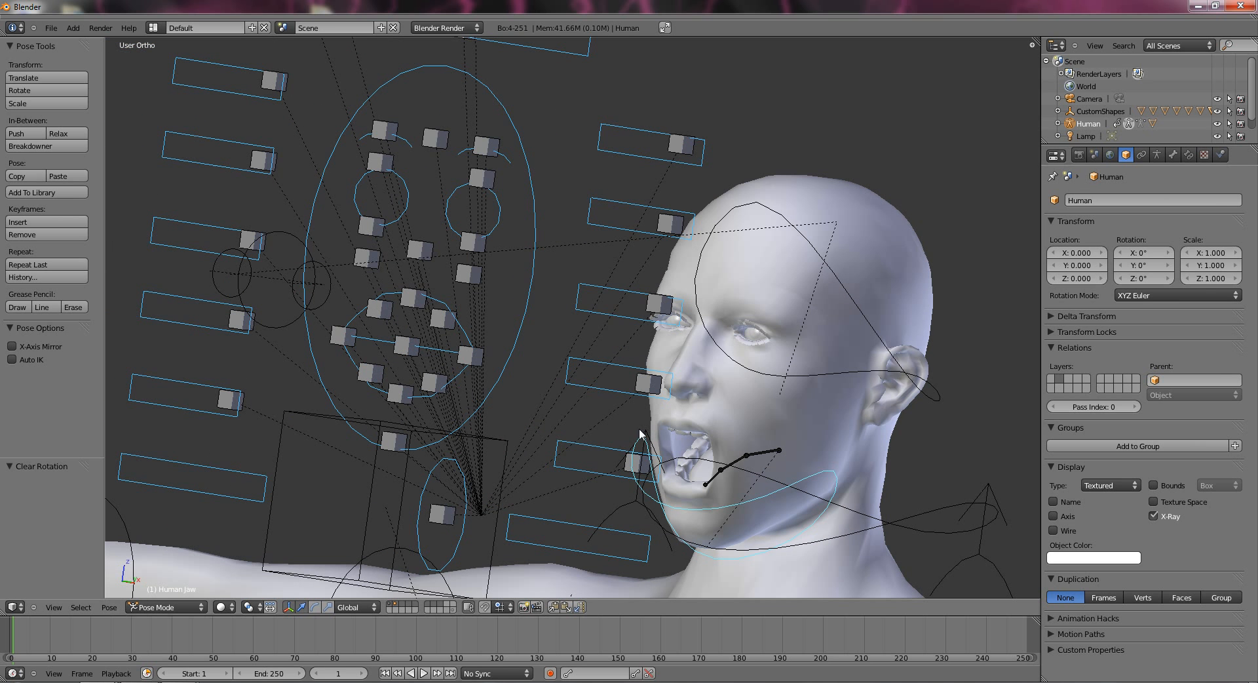
key("r")
key("Escape")
Switch to the right view and rotate the jaw control upward to close the mouth.
left_click(54, 607)
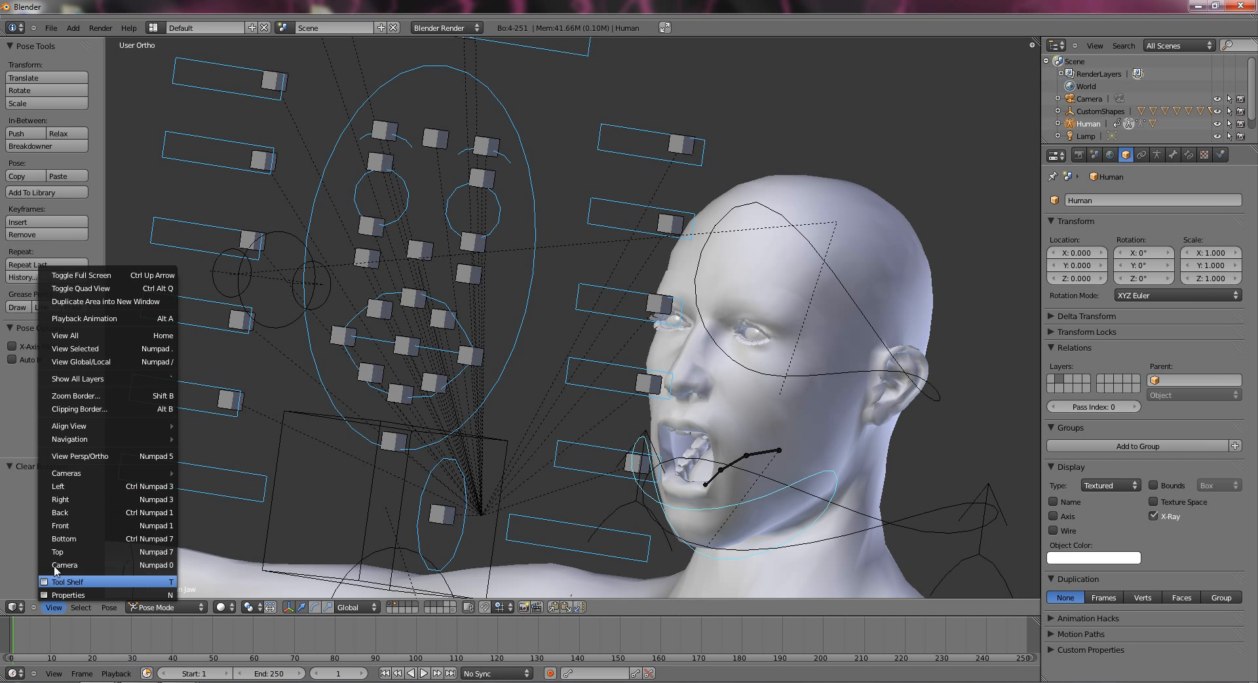
left_click(66, 499)
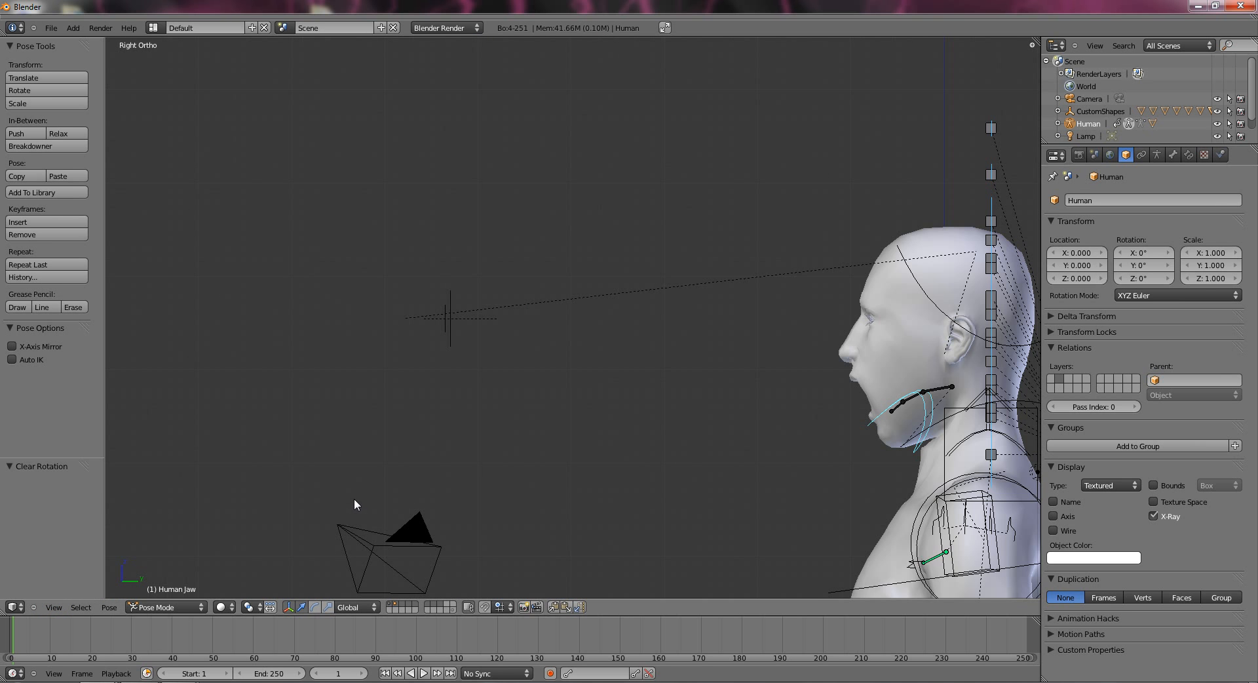
key("r")
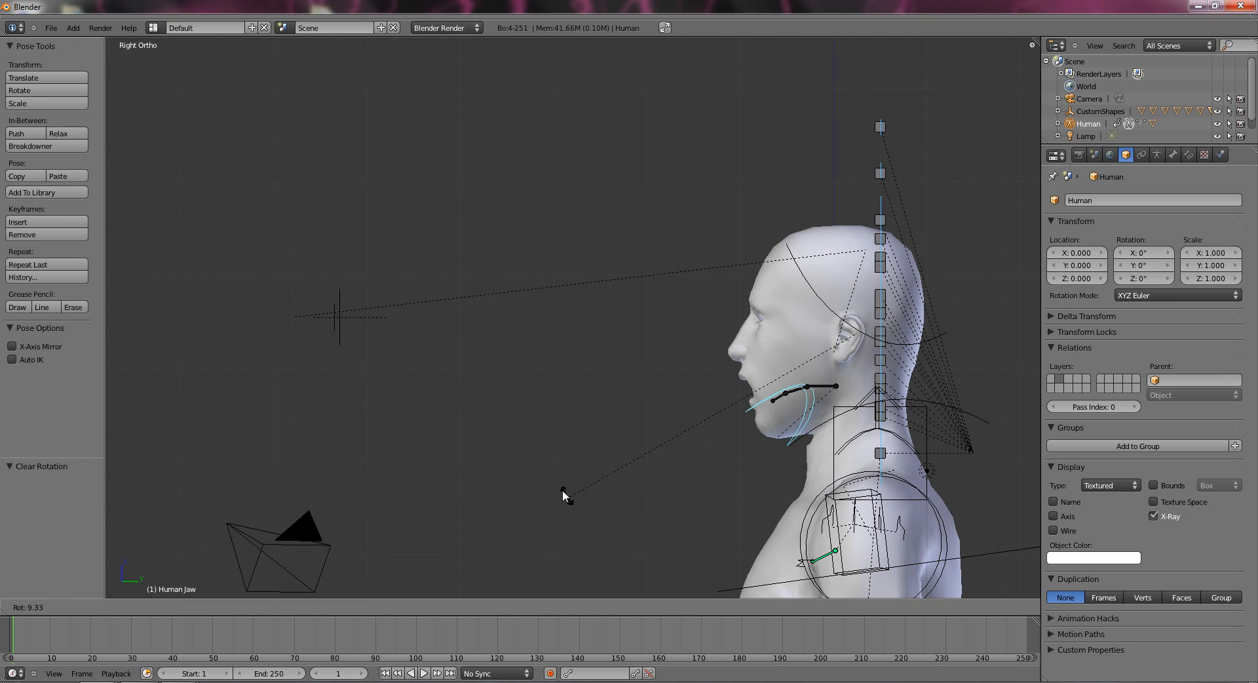
left_click(515, 443)
Examine the jaw and face pose from several angles and distances.
middle_click_drag(515, 442, 501, 523)
scroll(559, 504, "up", 3)
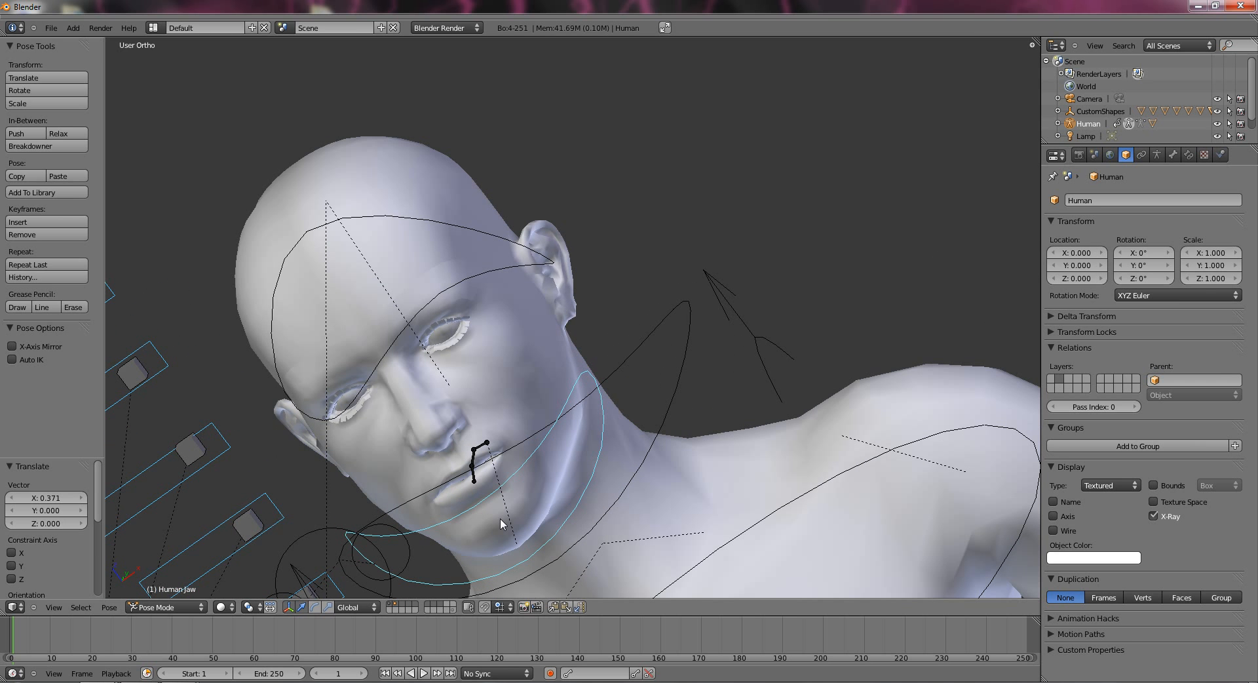
scroll(505, 501, "down", 2)
middle_click_drag(506, 478, 581, 477)
scroll(458, 485, "down", 2)
scroll(589, 504, "up", 4)
scroll(582, 476, "down", 3)
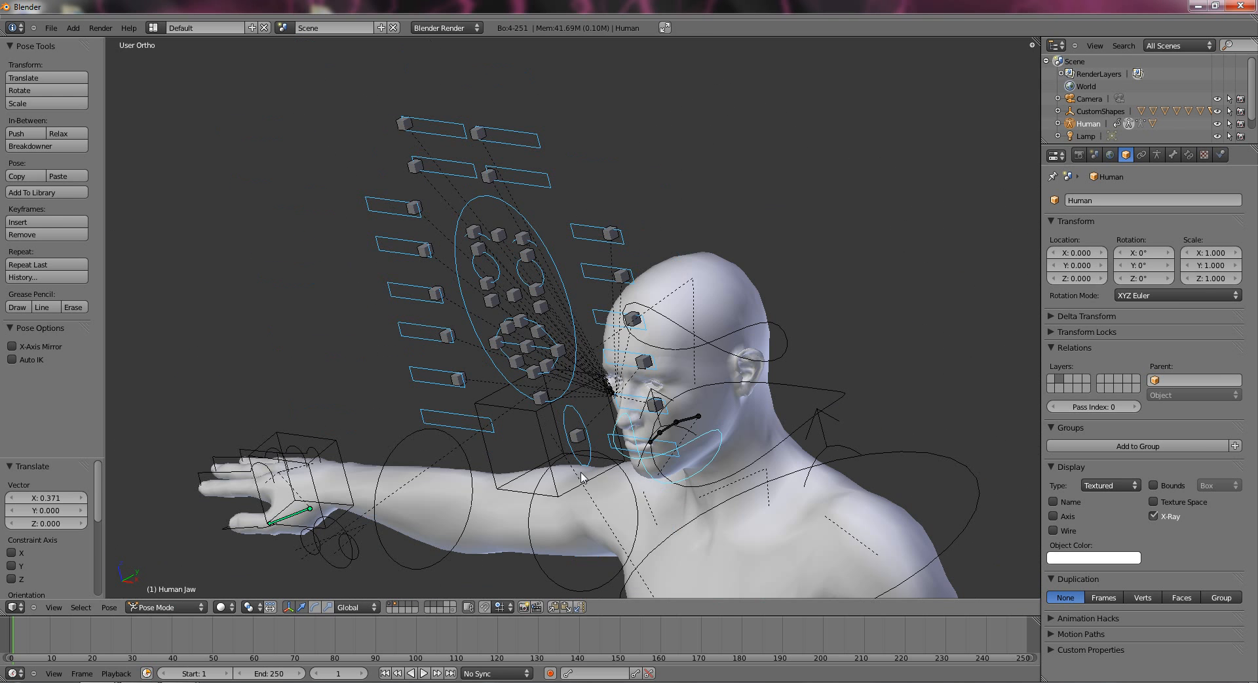
middle_click_drag(688, 396, 577, 437)
key("r")
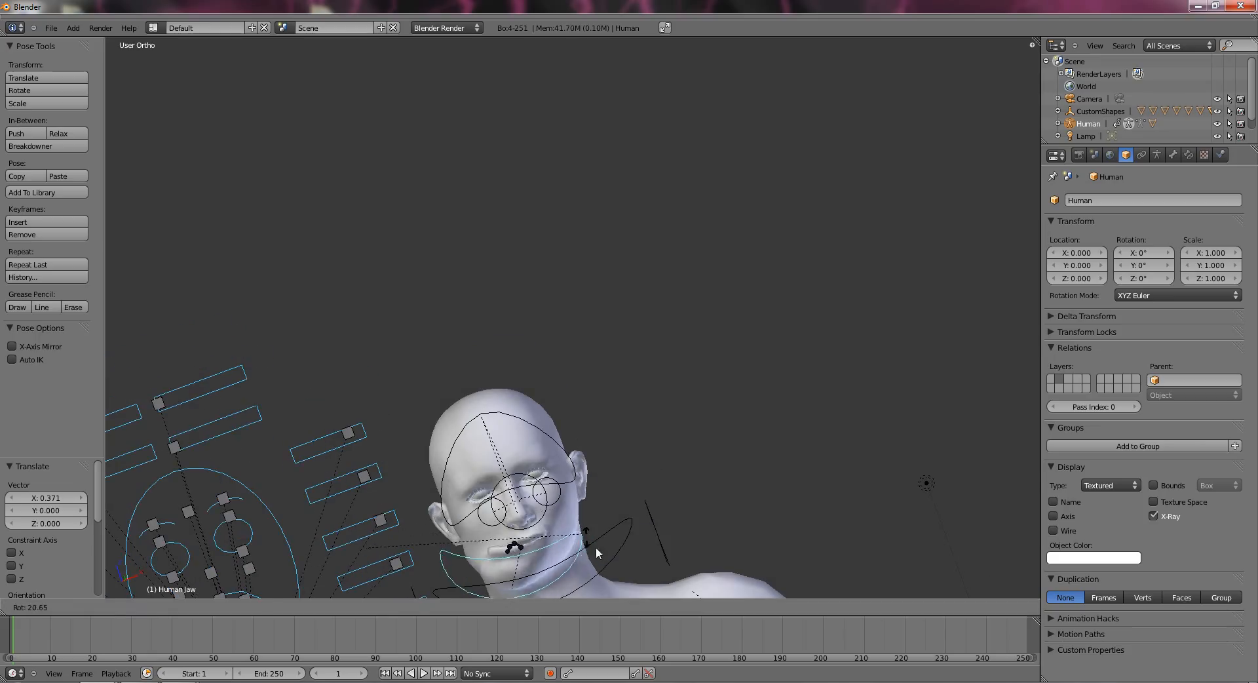
right_click(607, 550)
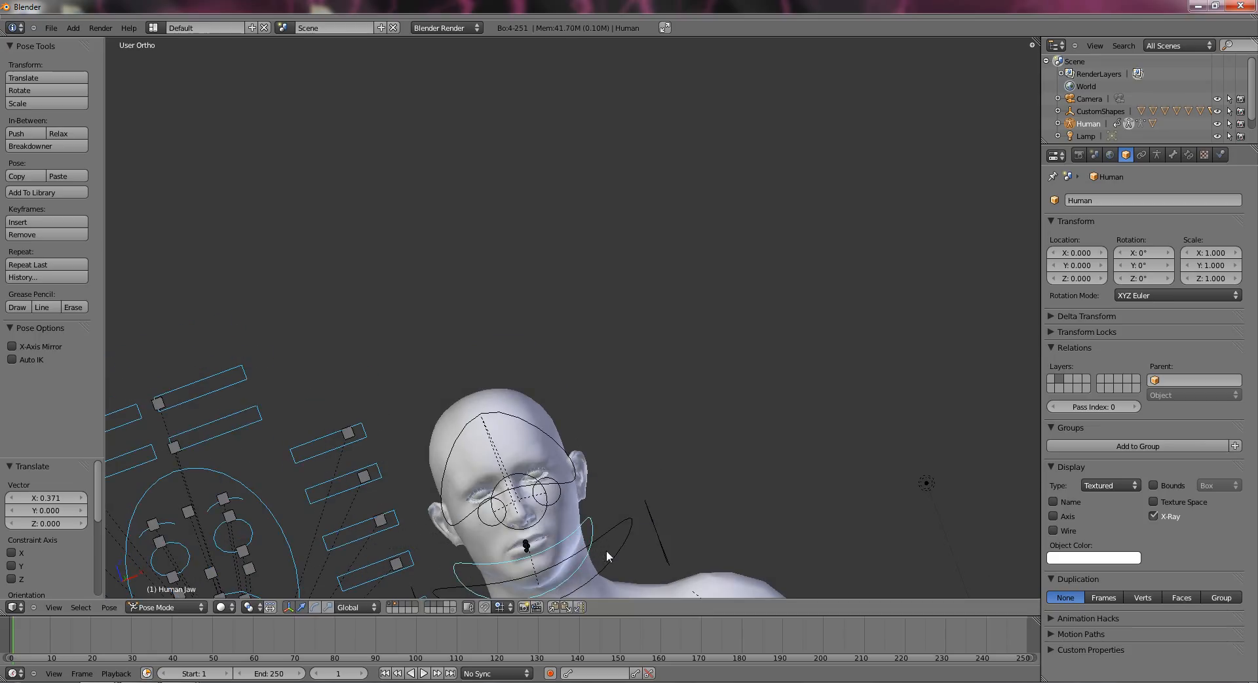
In the right view, swing the jaw control downward so the mouth opens wide.
left_click(53, 607)
left_click(71, 498)
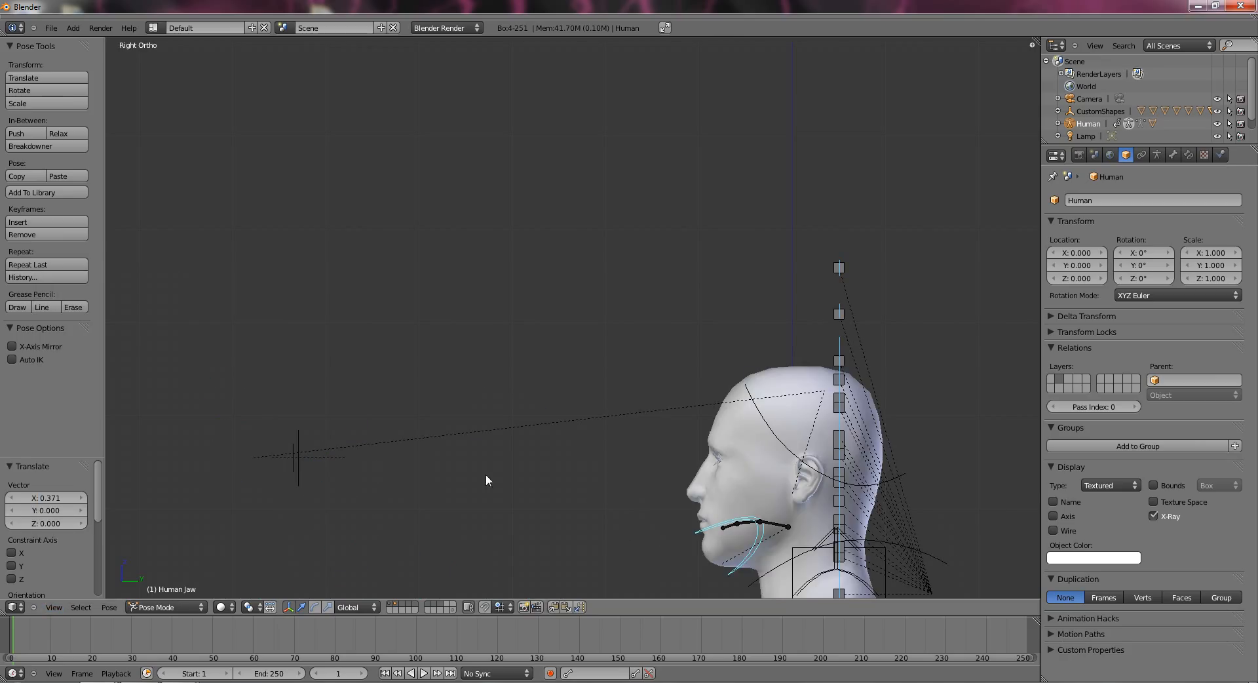
key("g")
left_click(639, 85)
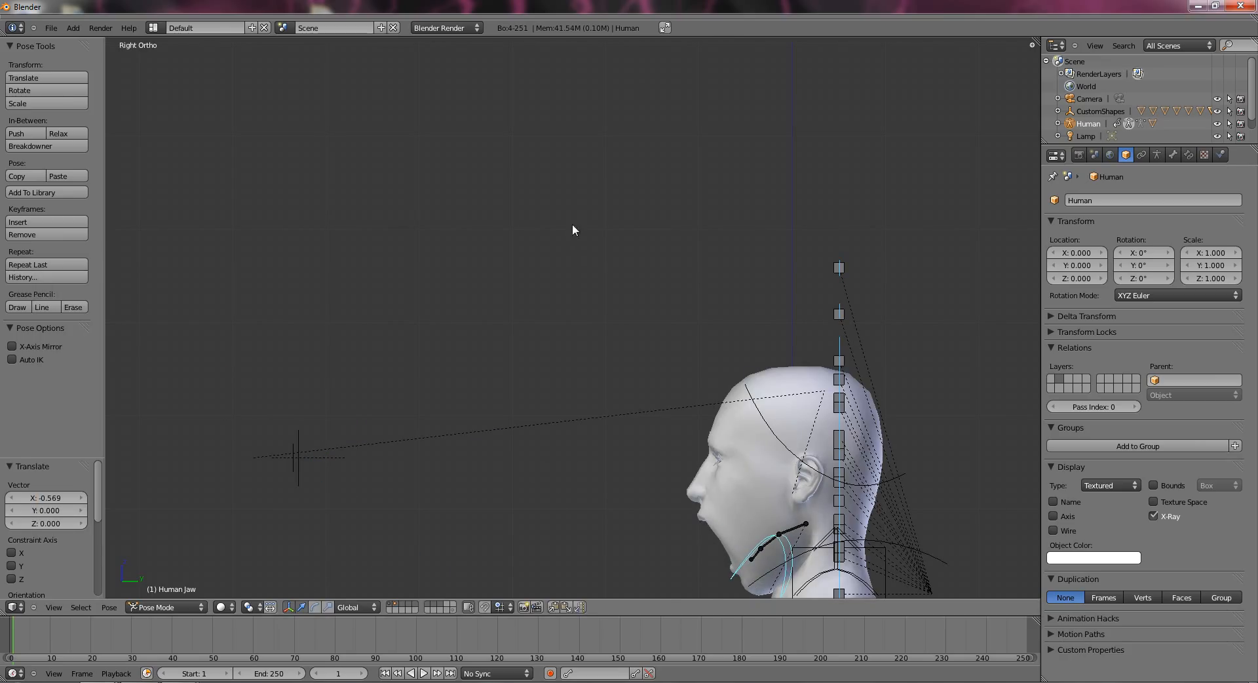
middle_click_drag(572, 223, 645, 335)
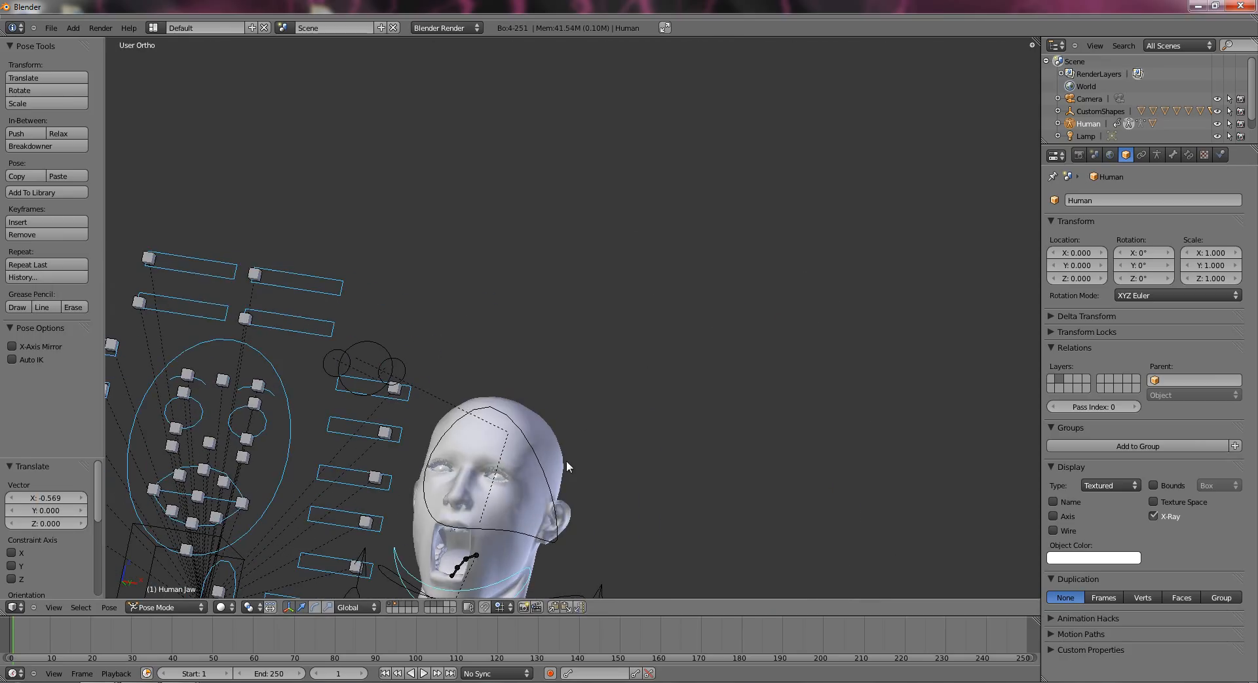
Select the TongueMid bone inside the open mouth and rotate it twice from the angled front view.
right_click(465, 563)
key("r")
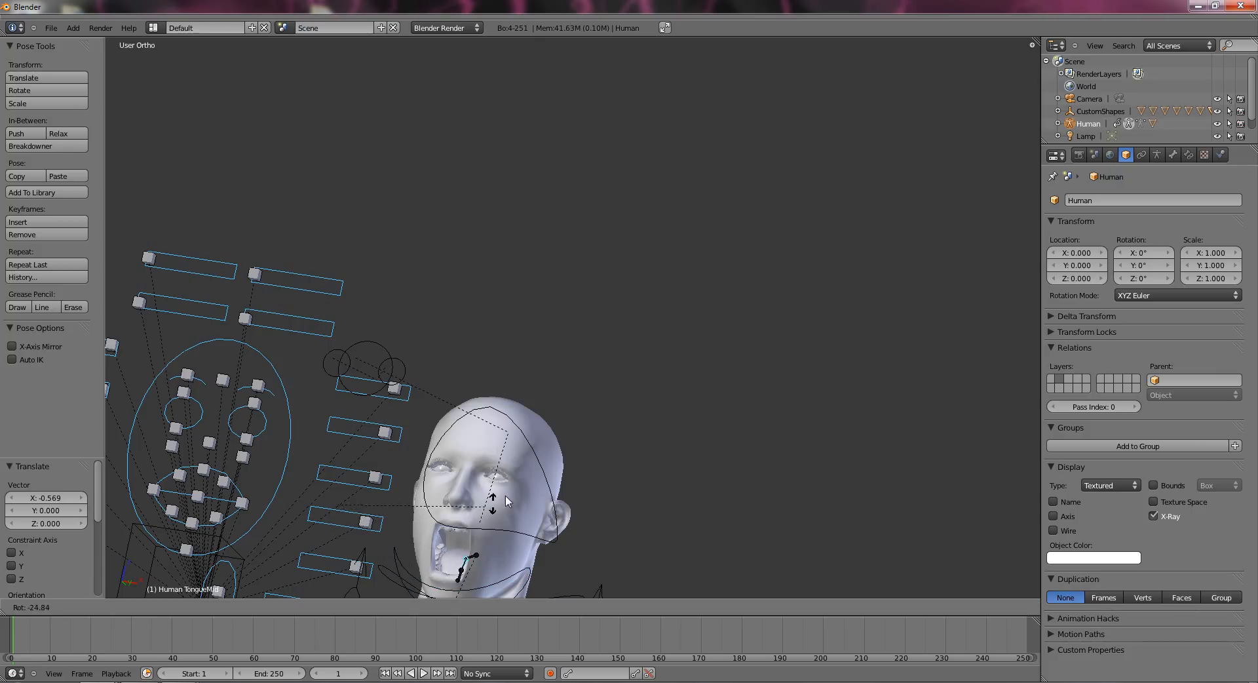
left_click(379, 554)
key("r")
left_click(342, 553)
Rotate the TongueMid bone again from a close-up view of the open mouth.
middle_click_drag(342, 554, 415, 479)
scroll(415, 479, "up", 4)
middle_click_drag(415, 521, 475, 357, "shift")
scroll(473, 359, "up", 2)
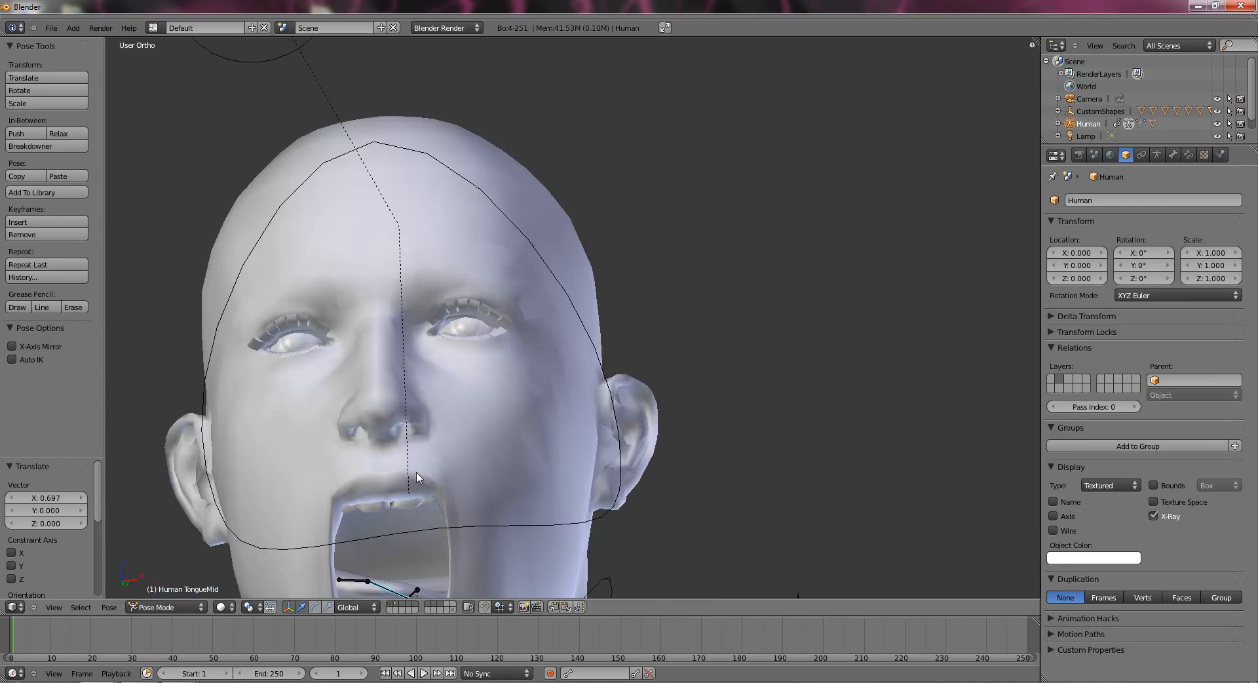
middle_click_drag(415, 459, 431, 538, "shift")
key("r")
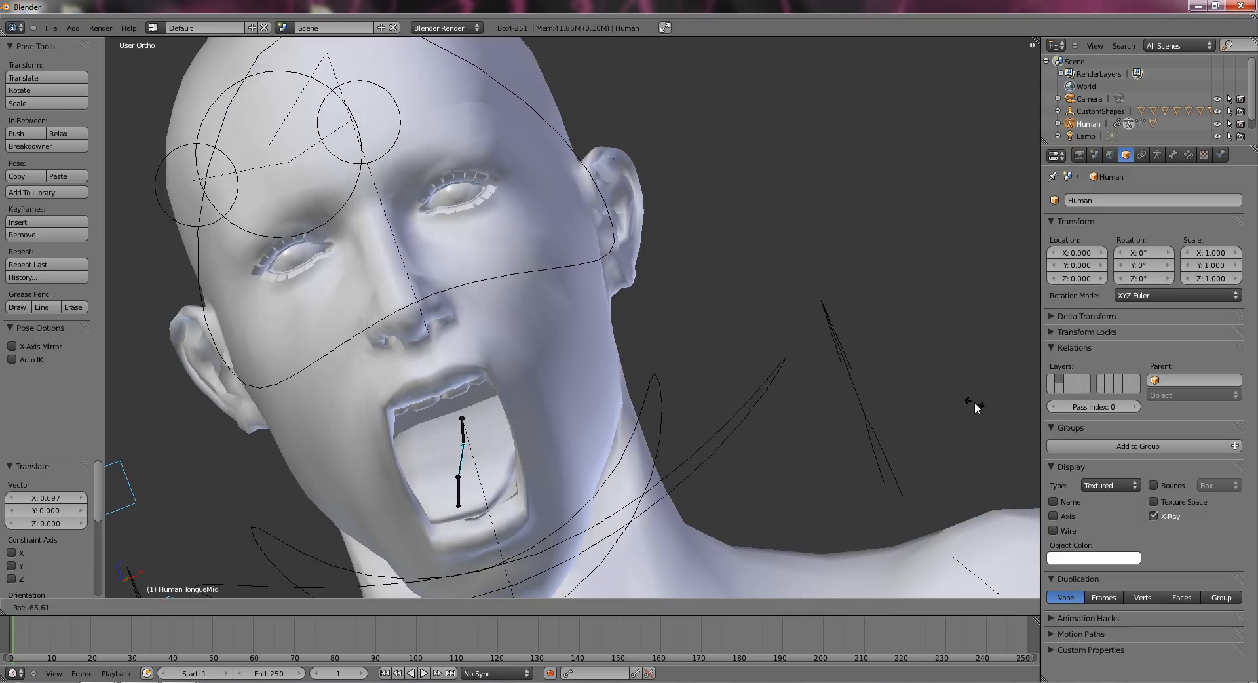
left_click(930, 396)
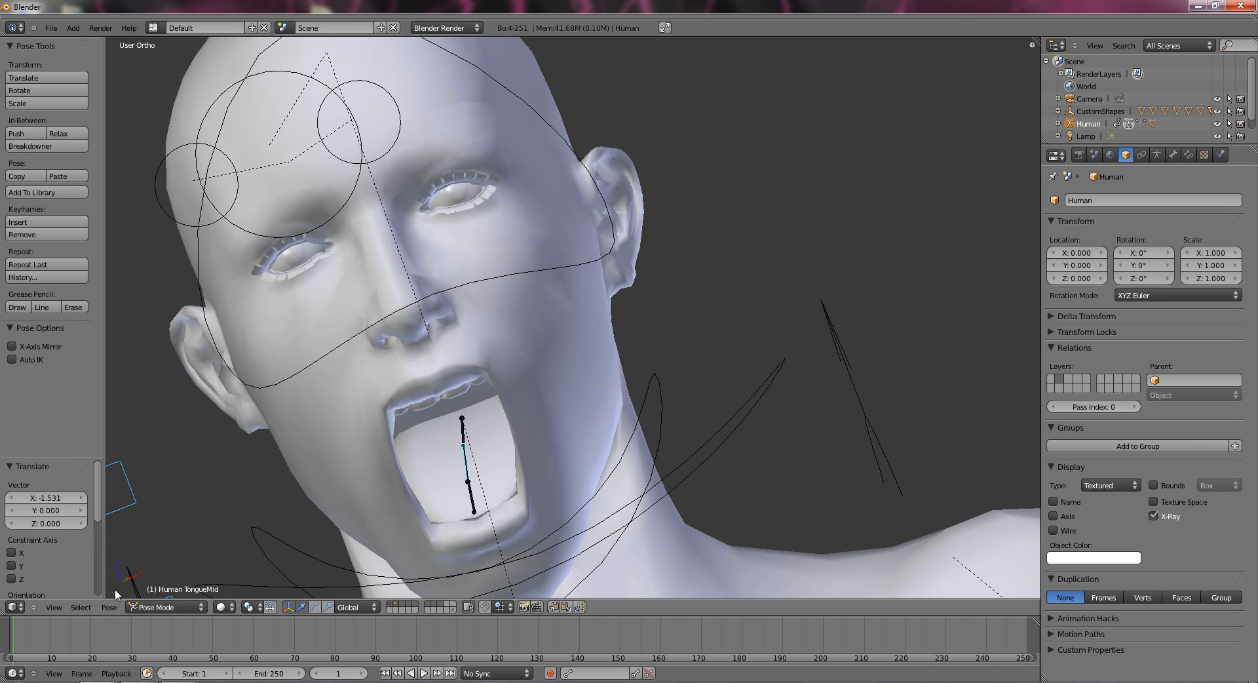
Show the head from the right in wireframe and try rotating the TongueMid bone upward.
left_click(55, 607)
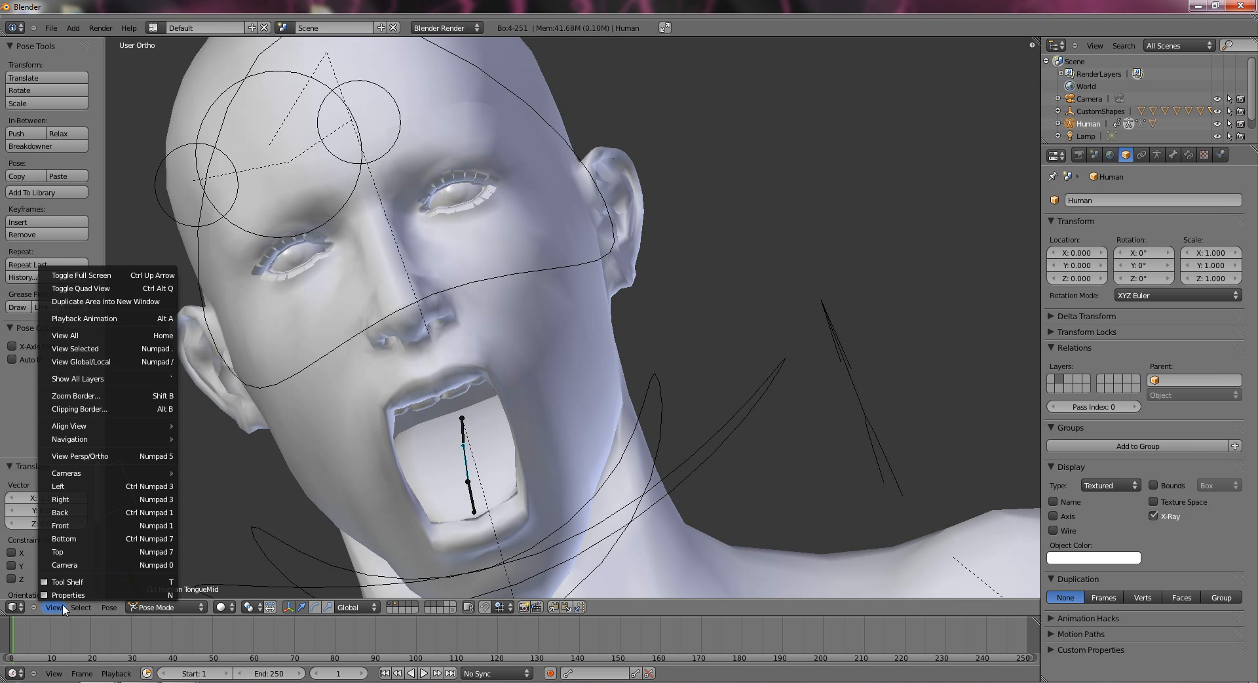
left_click(60, 499)
key("z")
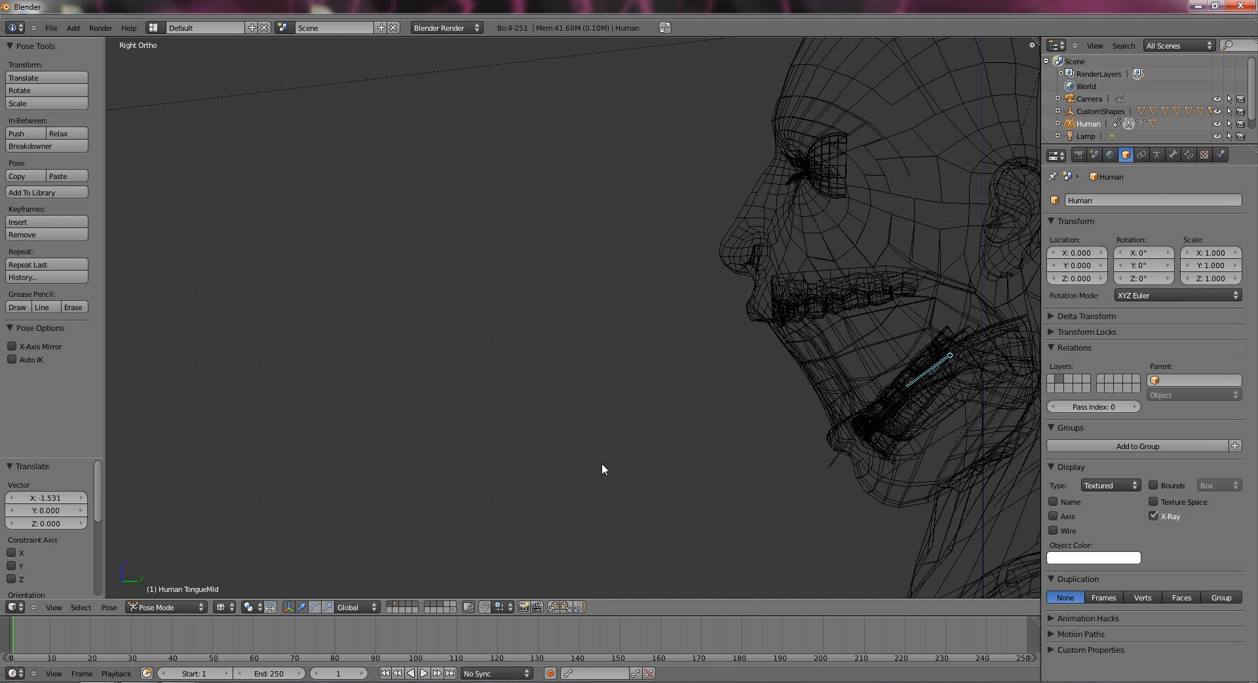
key("r")
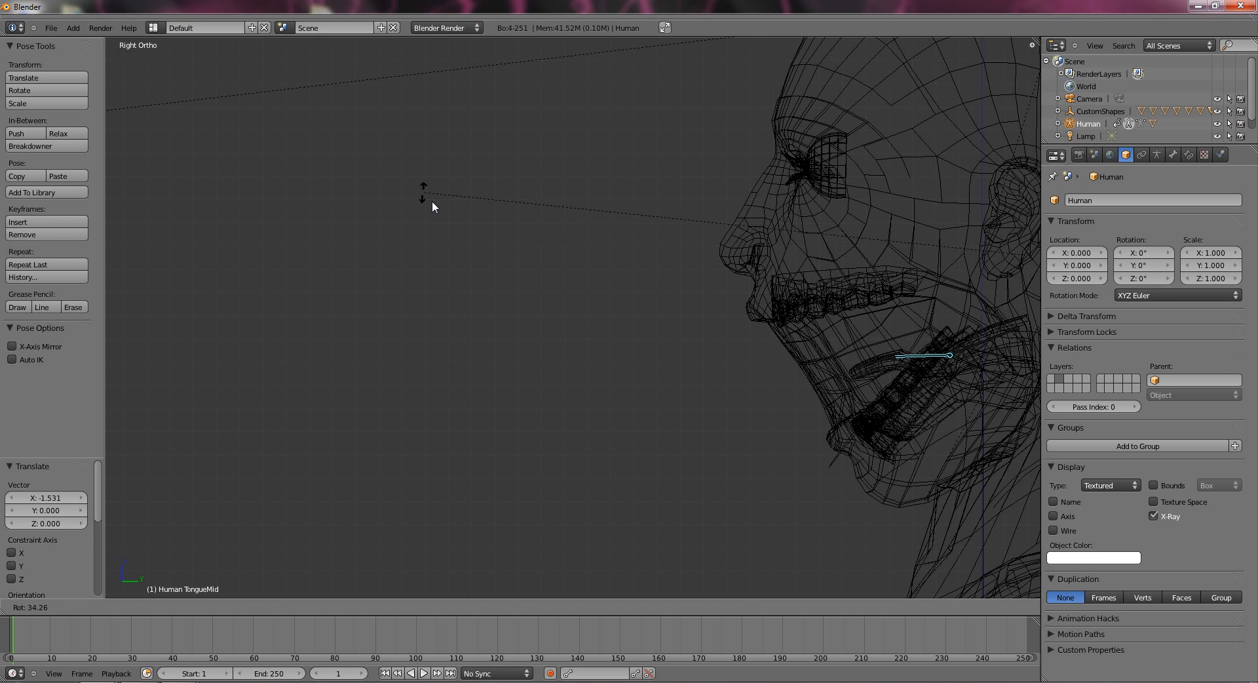
right_click(459, 238)
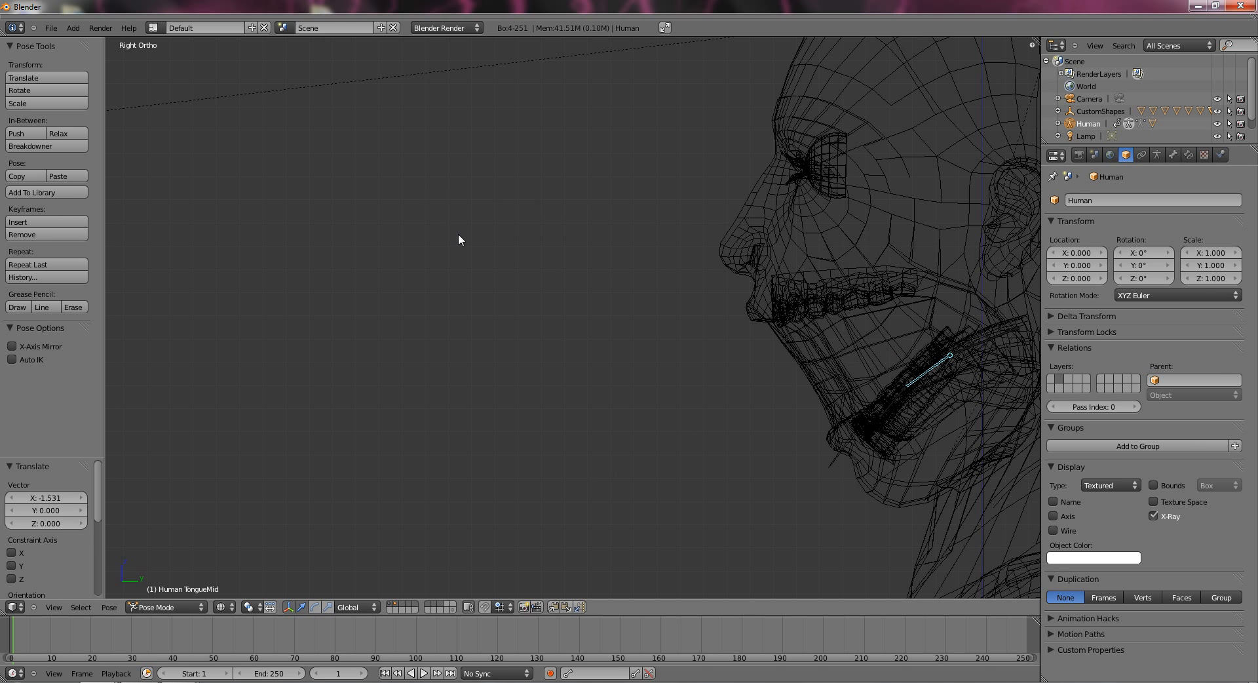
Select the TongueTip bone and rotate it upward by about 35 degrees.
right_click(880, 413)
key("r")
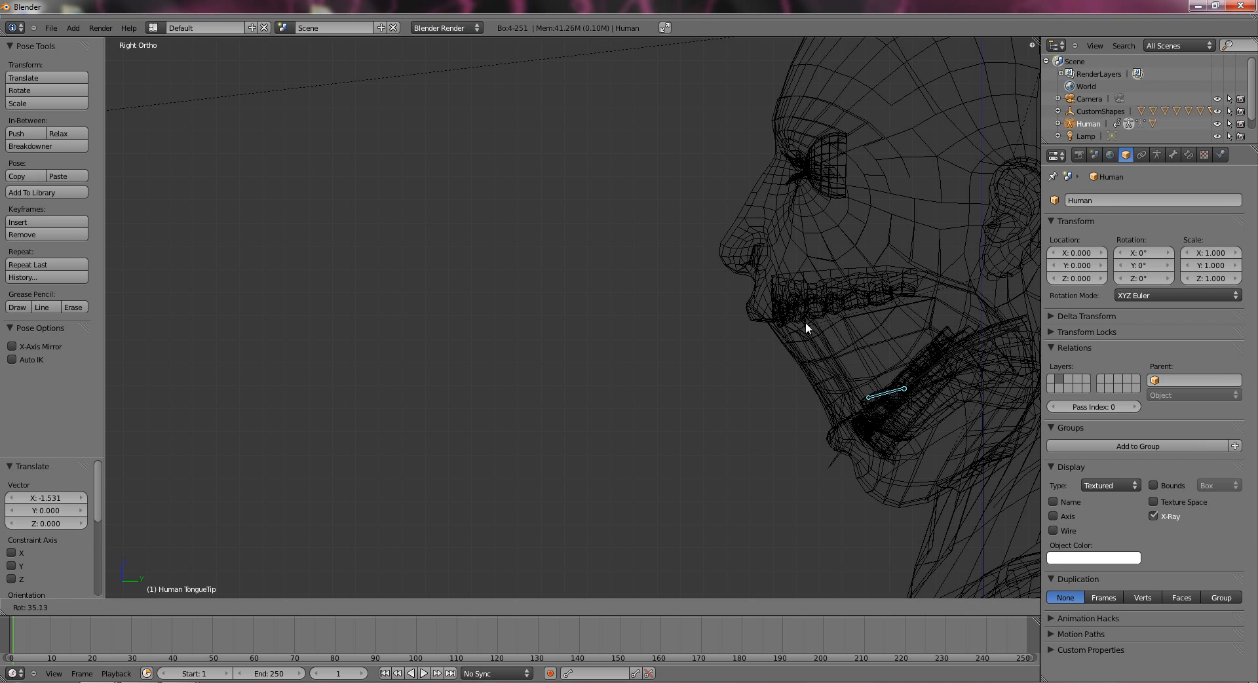
right_click(805, 322)
key("g")
left_click(893, 352)
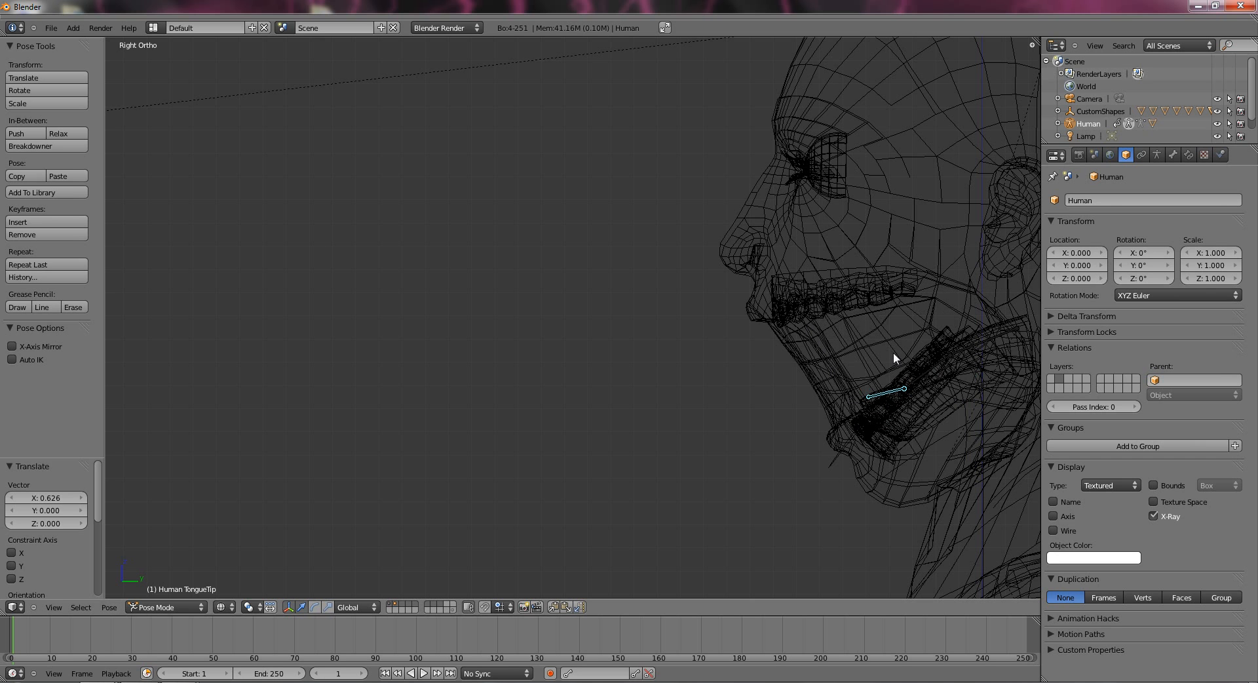
Rotate the TongueMid bone upward to raise the tongue inside the mouth, and return to solid shading.
right_click(896, 360)
key("r")
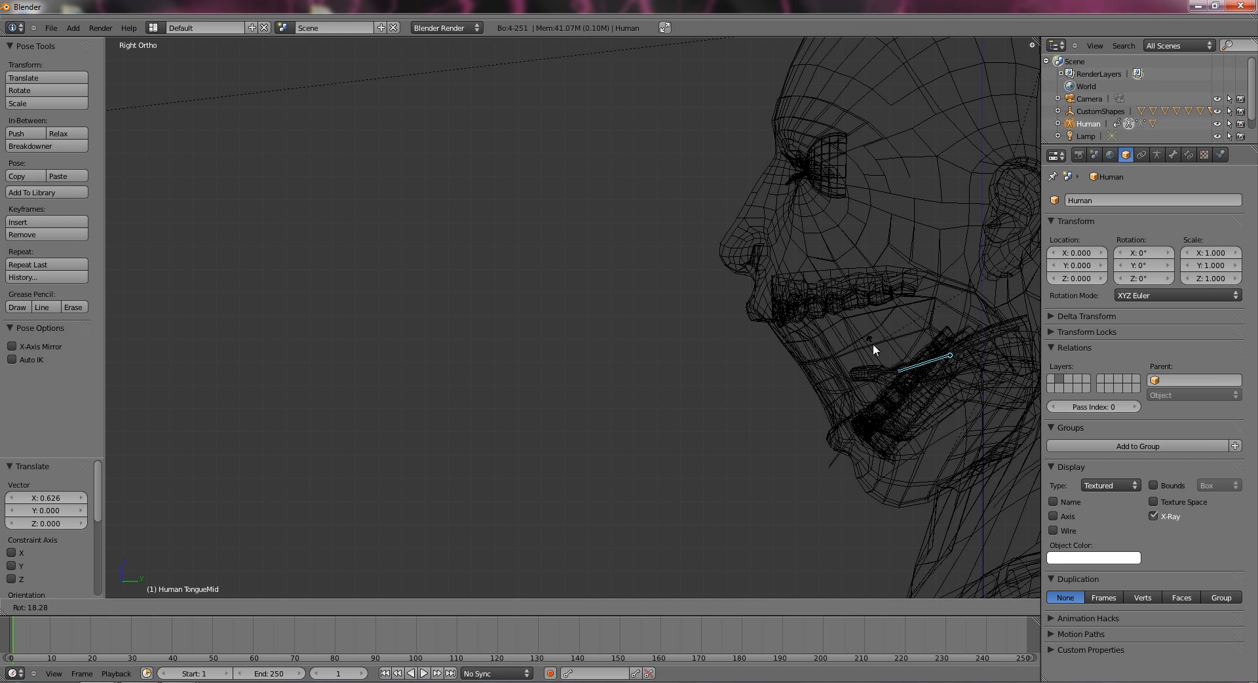
left_click(871, 348)
mouse_move(689, 371)
middle_mouse_down()
mouse_move(781, 358)
mouse_move(632, 356)
mouse_move(497, 379)
mouse_move(549, 362)
mouse_move(451, 346)
mouse_move(572, 365)
mouse_move(515, 395)
middle_mouse_up()
key("z")
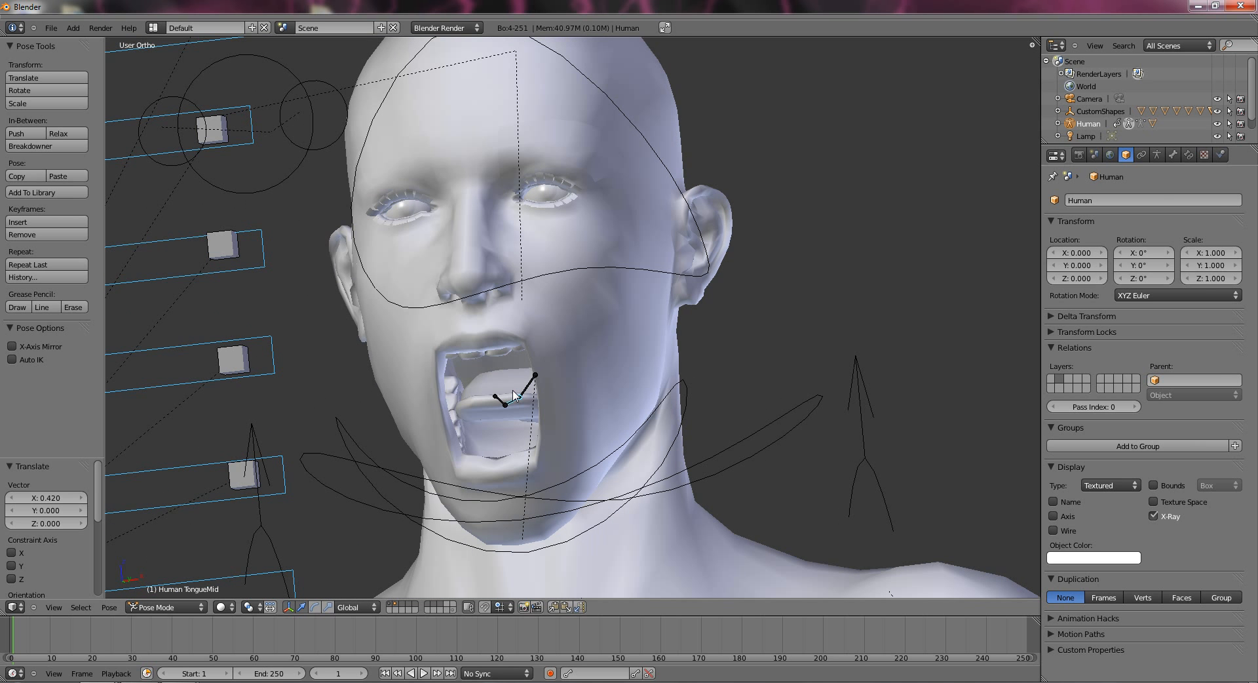
Select the head control encircling the character's face.
right_click(522, 392)
scroll(506, 419, "down", 4)
scroll(471, 398, "up", 2)
right_click(560, 300)
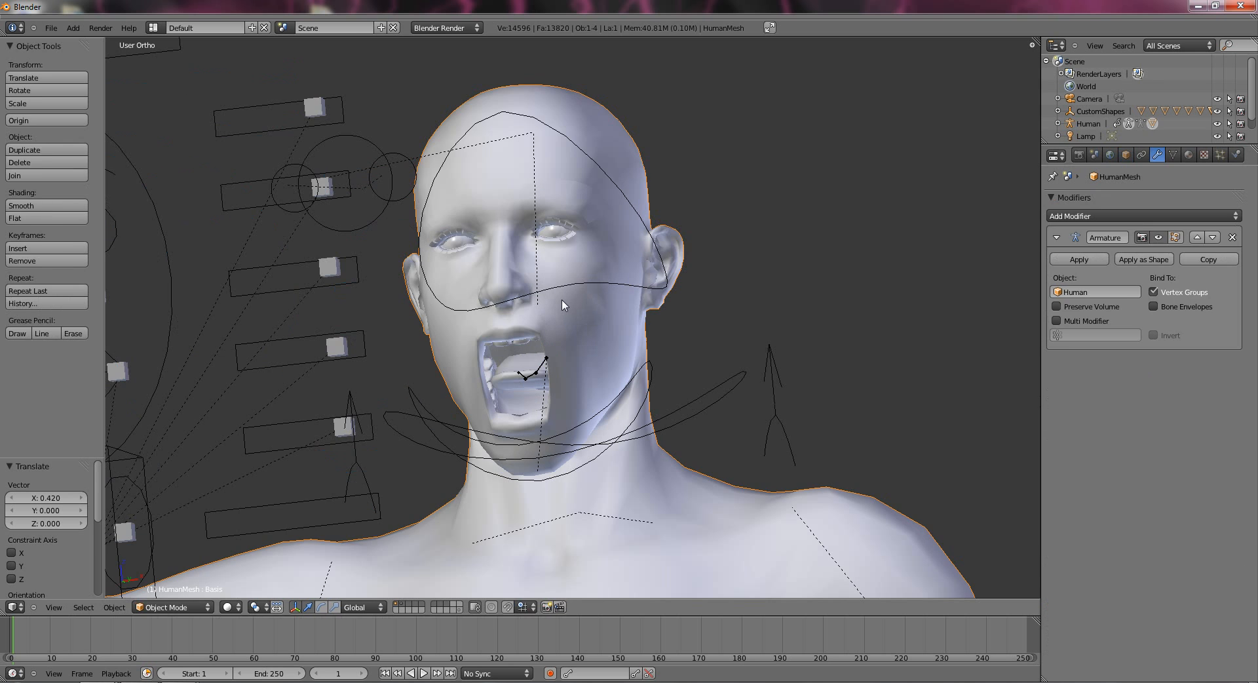
right_click(570, 287)
Try rotating the head control from a side view and an angled front view.
middle_click_drag(627, 324, 727, 301)
scroll(726, 331, "down", 3)
key("r")
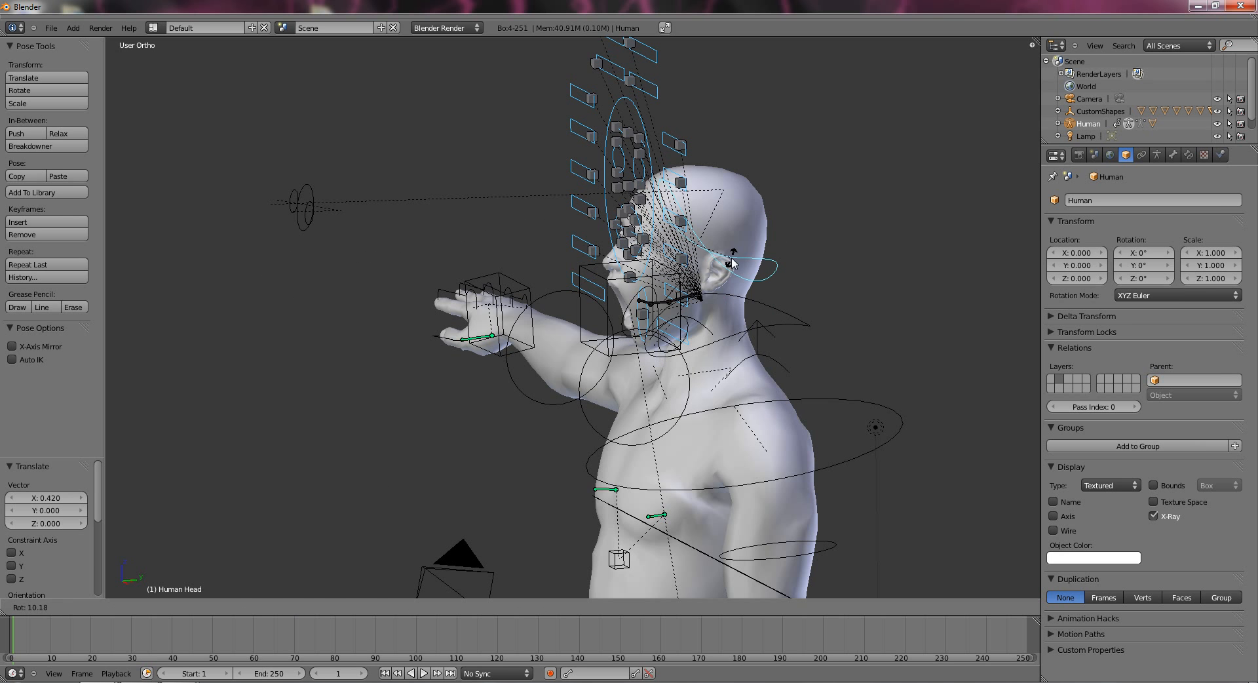
right_click(581, 289)
middle_click_drag(581, 289, 705, 291)
key("r")
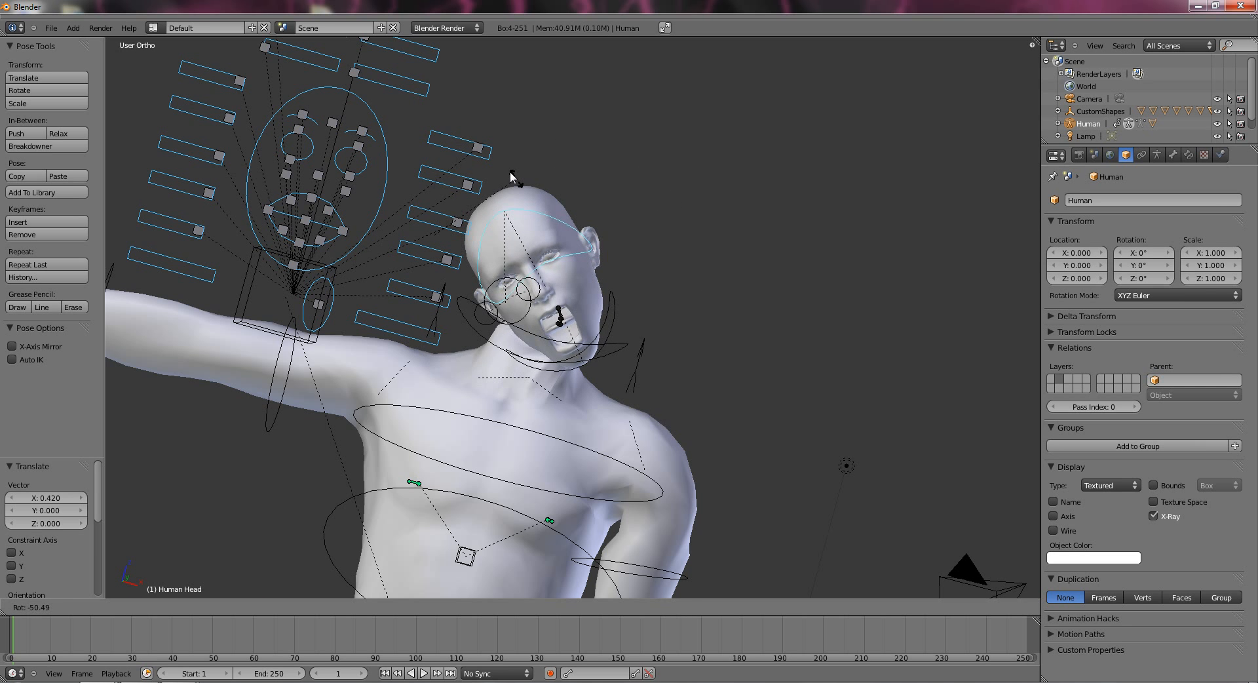
left_click(518, 155)
Try several more rotations of the head control from a closer view of the tilted head.
middle_click_drag(517, 155, 499, 266)
scroll(500, 265, "up", 5)
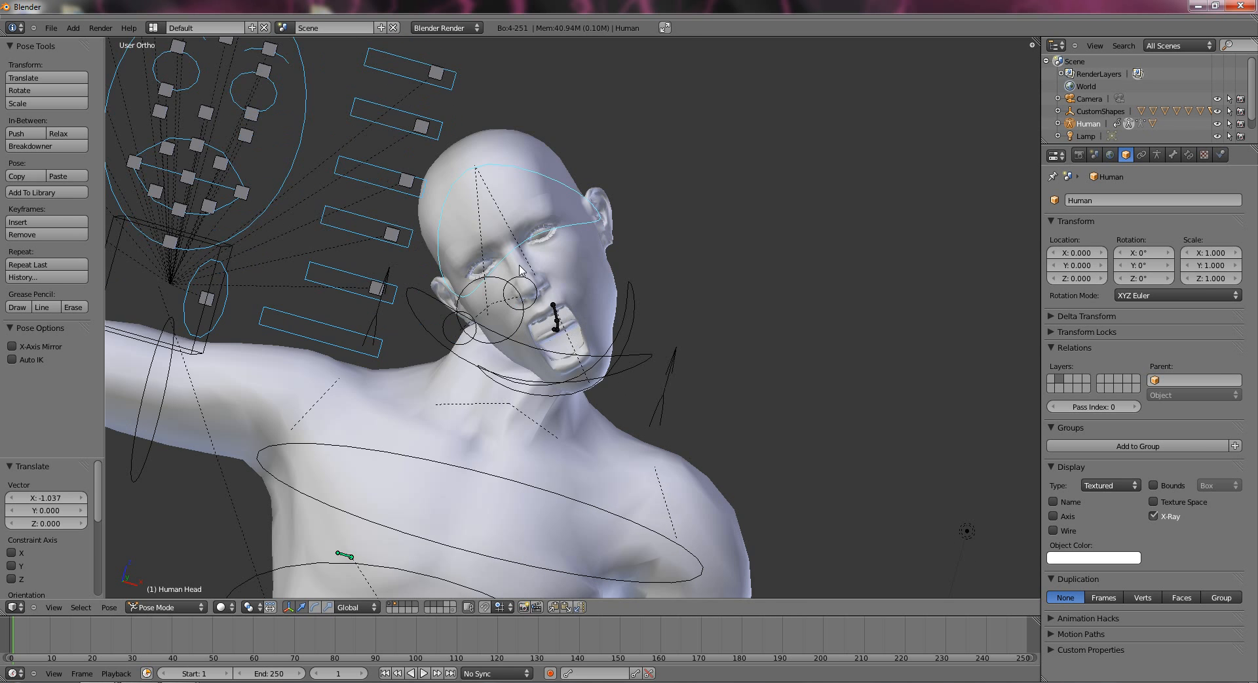
key("r")
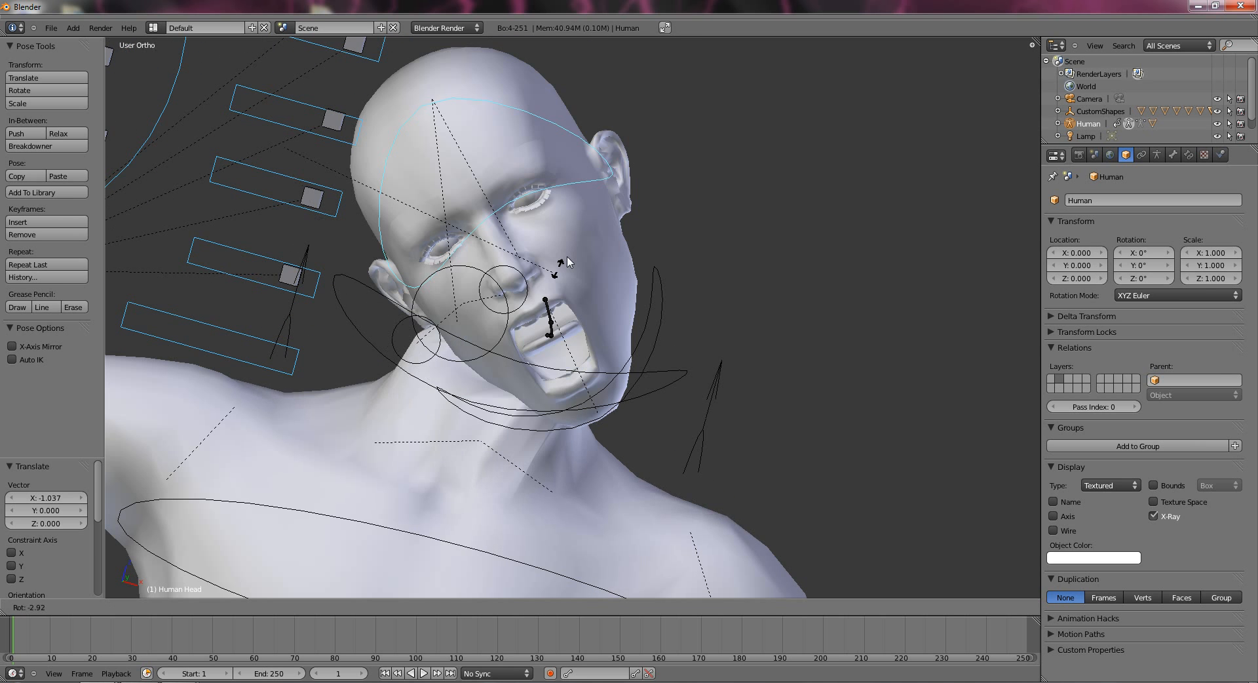
left_click(583, 385)
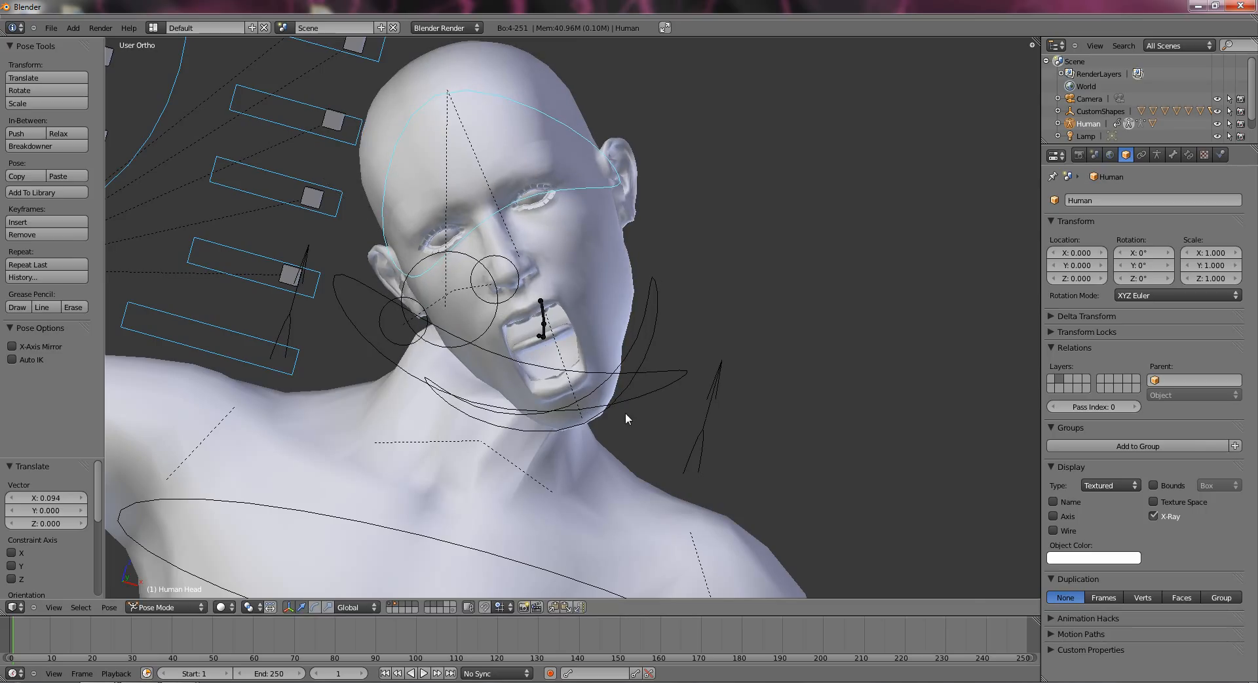
key("r")
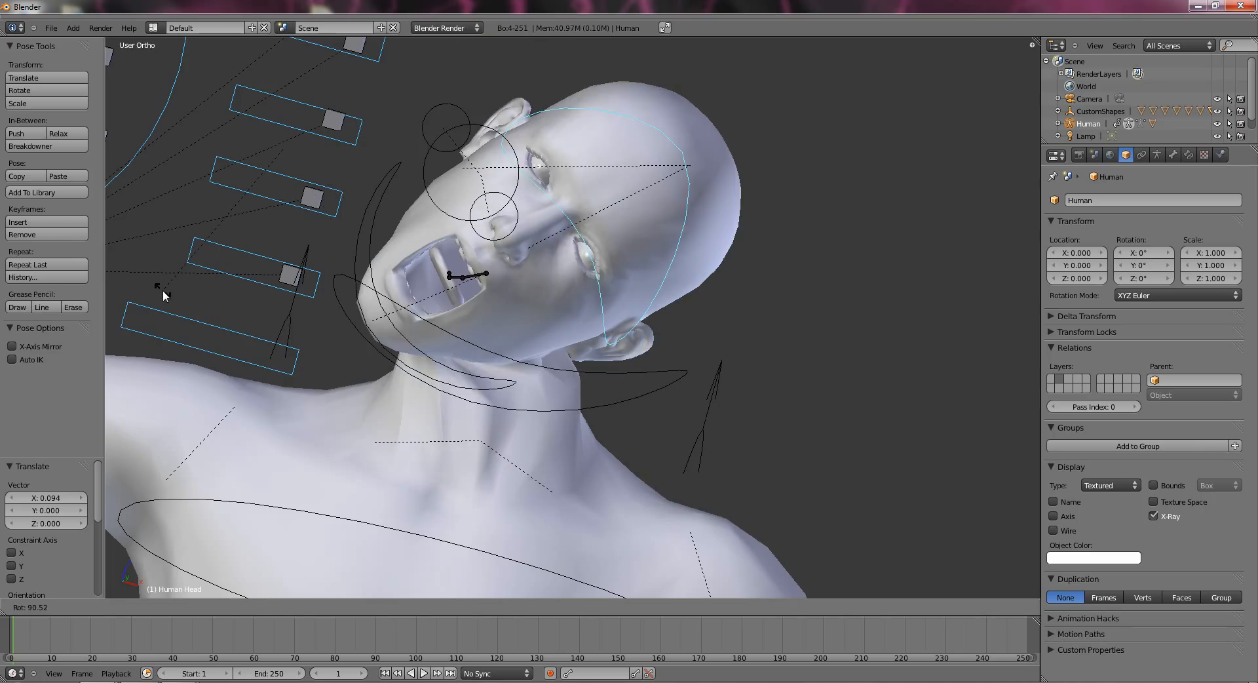
right_click(234, 308)
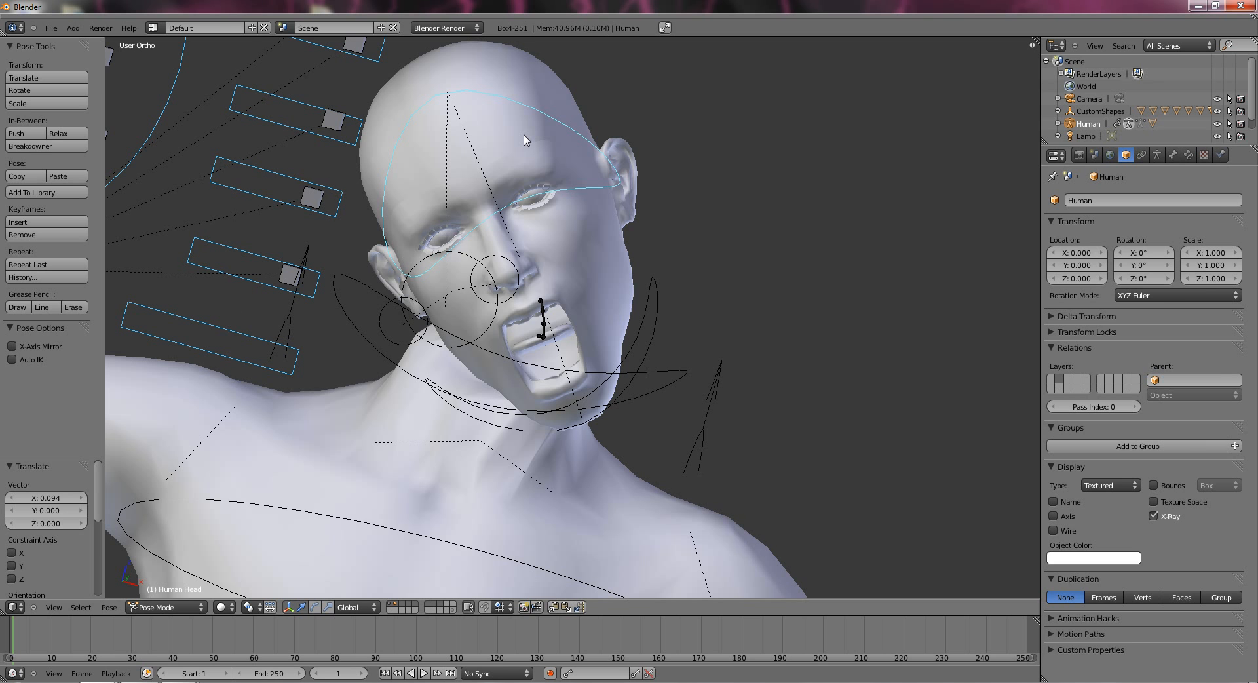
key("r")
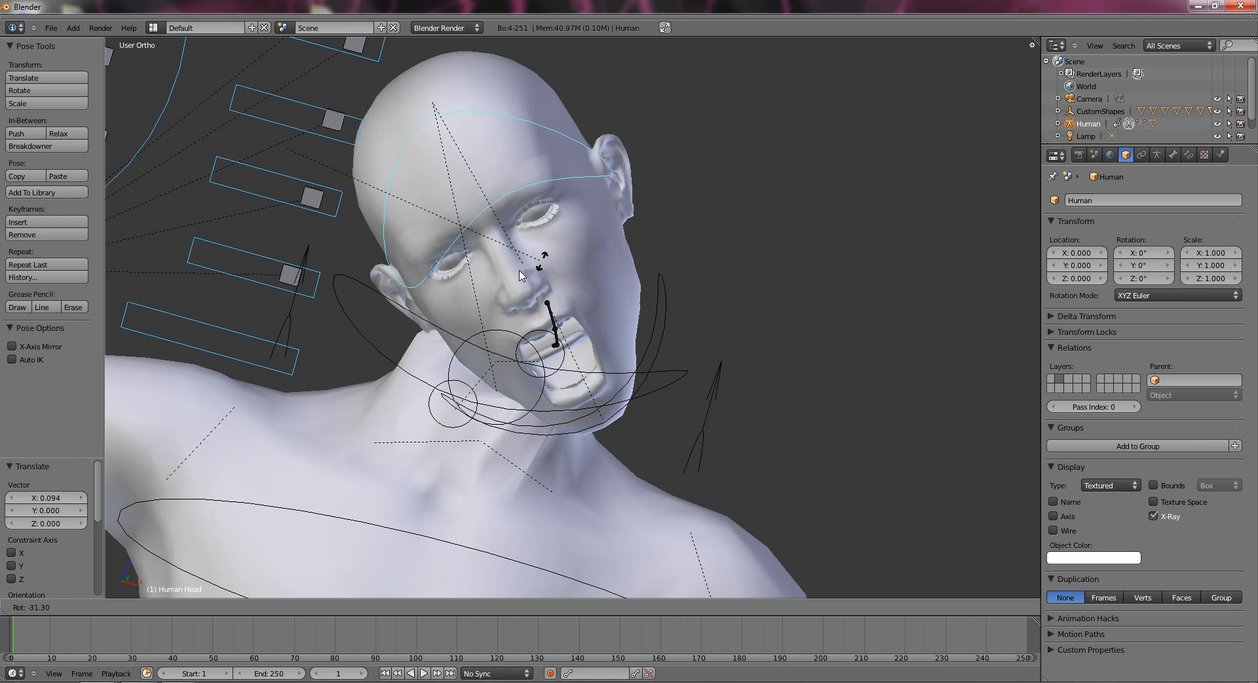
left_click(301, 221)
From the front, tilt the head control sideways by -27.136 degrees.
middle_click_drag(557, 273, 812, 337)
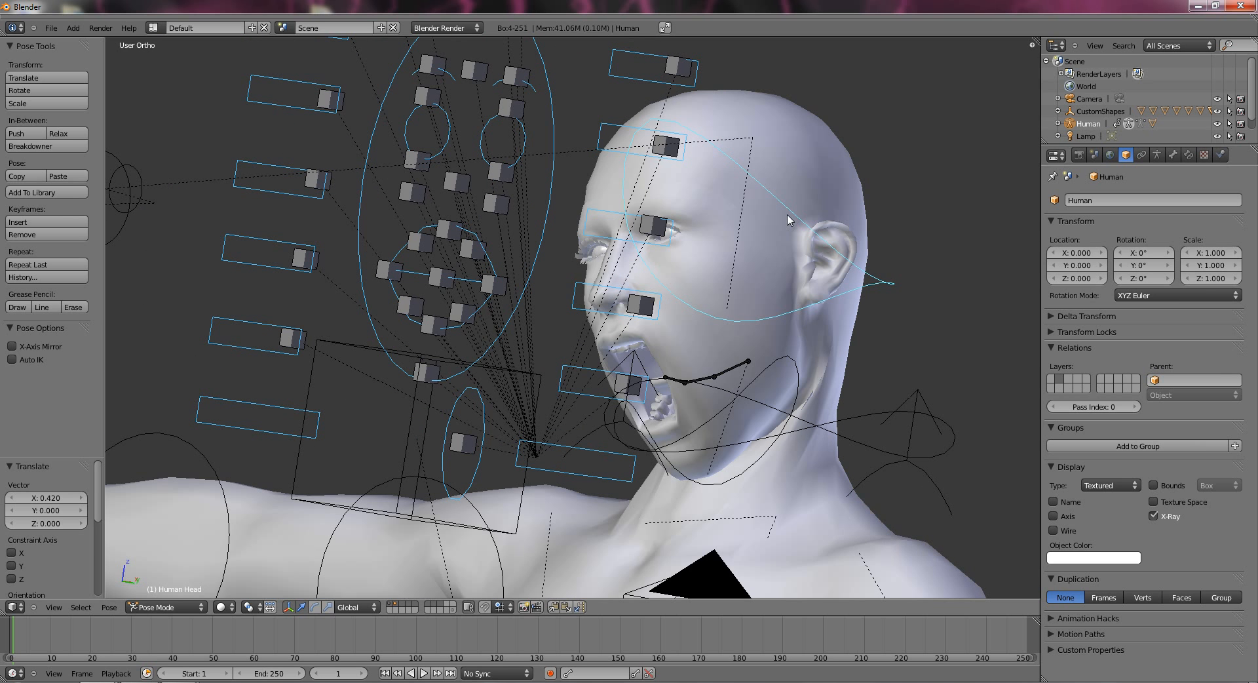
middle_click_drag(682, 249, 800, 247)
scroll(741, 252, "down", 3)
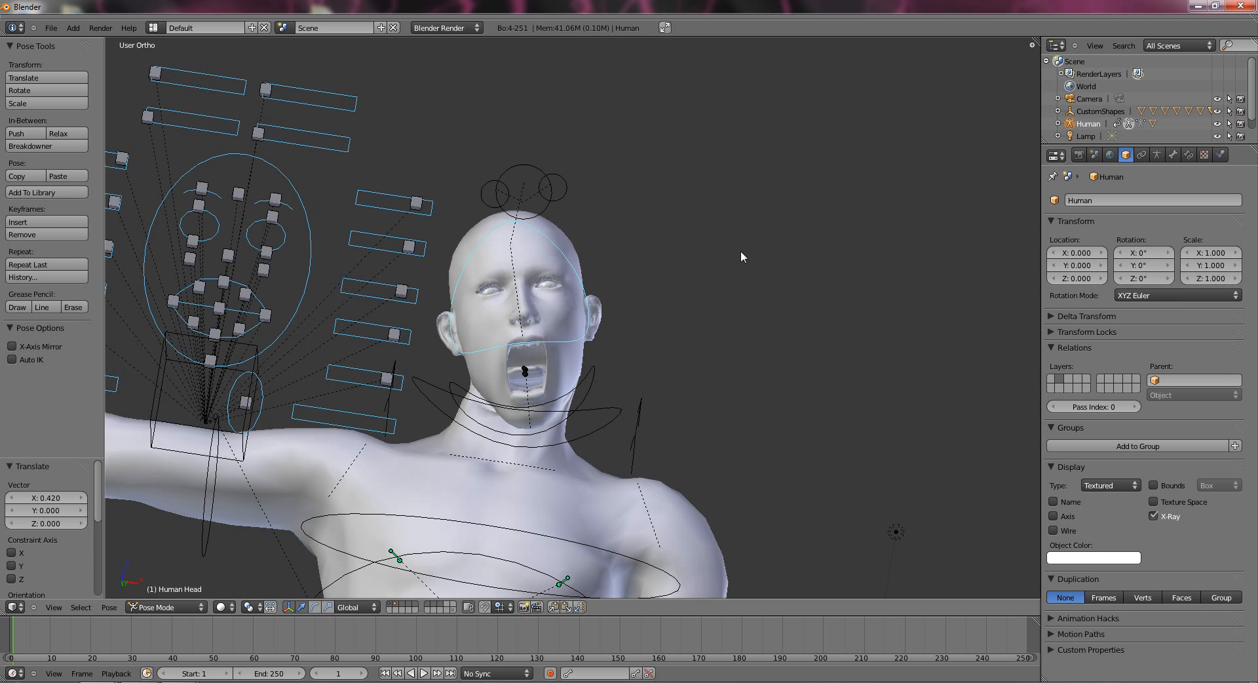
scroll(737, 254, "up", 2)
middle_click_drag(690, 244, 806, 272, "shift")
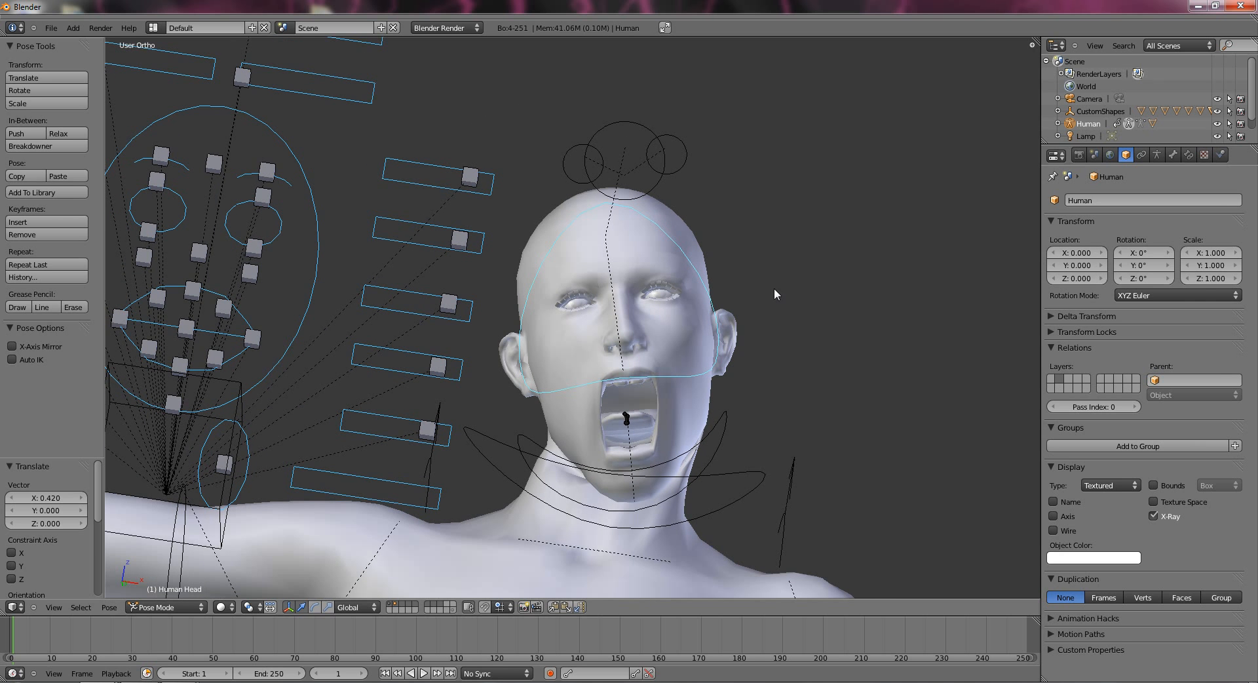
key("r")
left_click(648, 165)
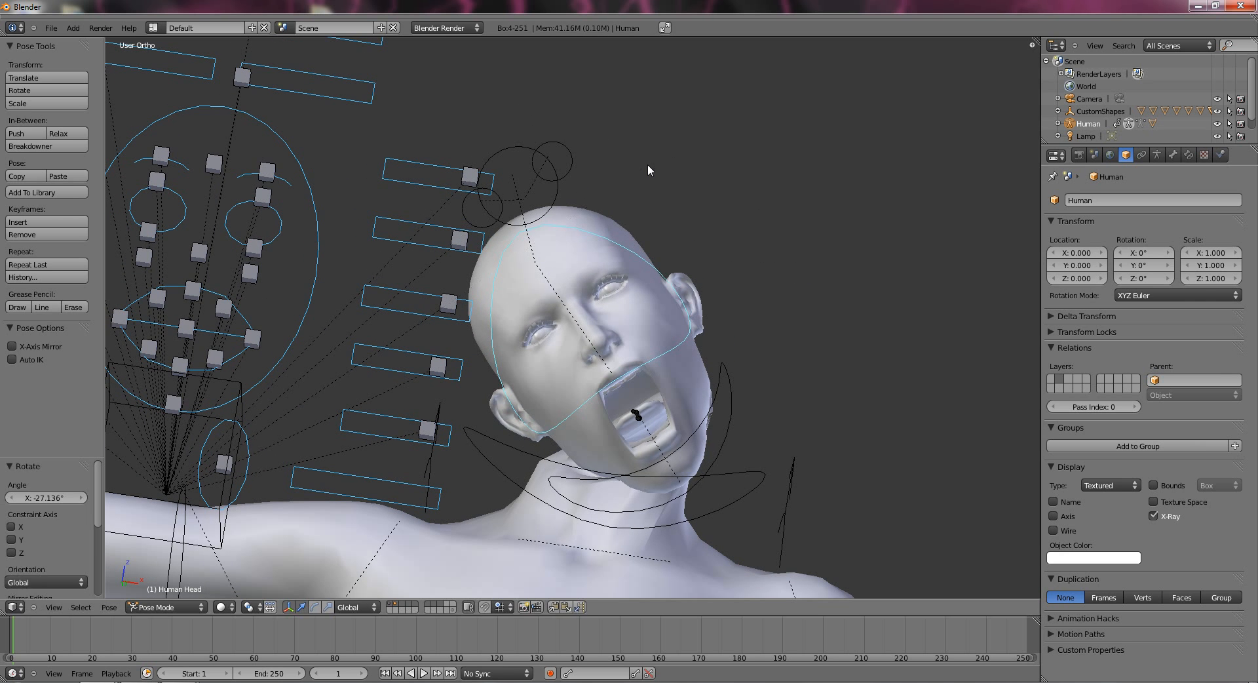
Select the left gaze control (Gaze_L) above the head and examine the eyes up close.
mouse_move(573, 171)
right_mouse_down()
mouse_move(606, 157)
mouse_move(592, 175)
right_mouse_up()
key("Escape")
scroll(604, 171, "up", 5)
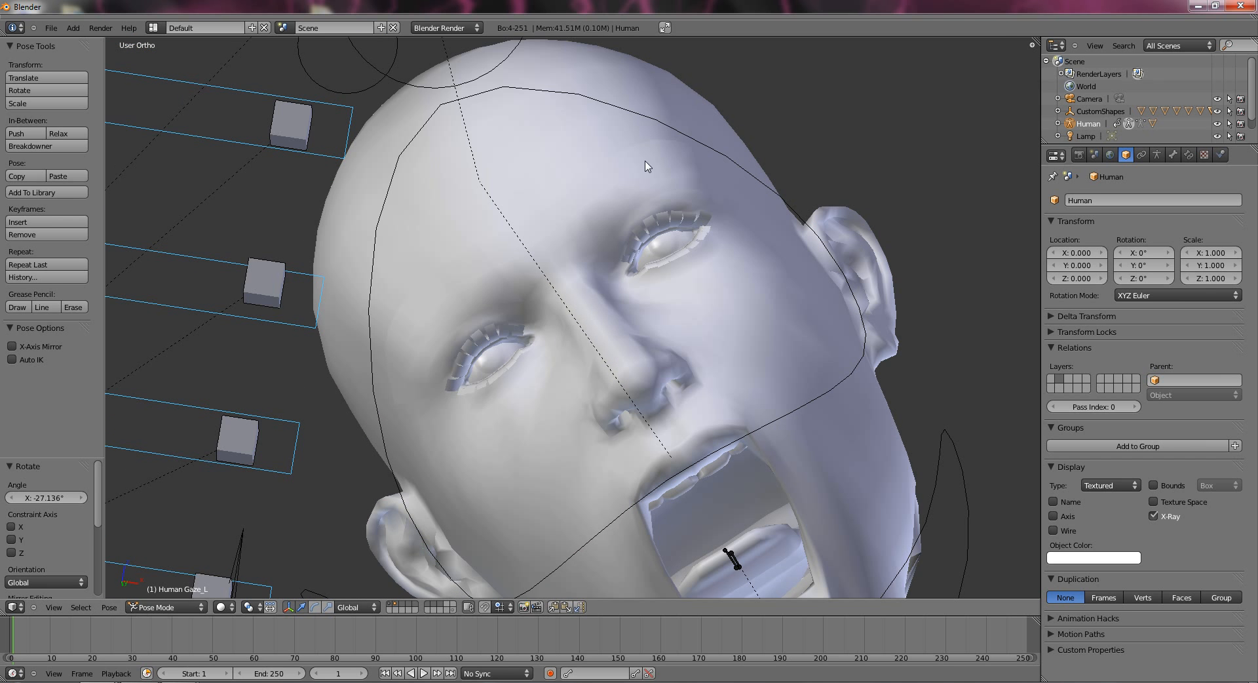
scroll(629, 230, "up", 2)
scroll(642, 235, "down", 2)
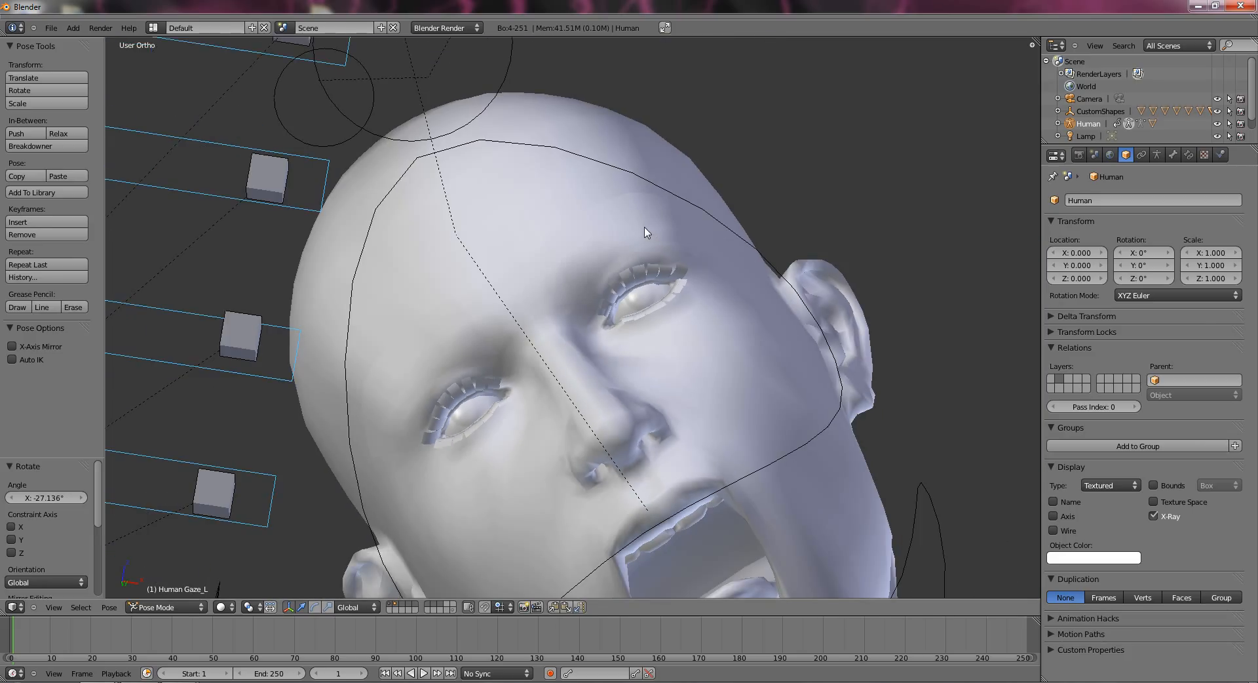
Toggle Edit Mode on and off for HumanMesh and reselect the left gaze control.
right_click(644, 231)
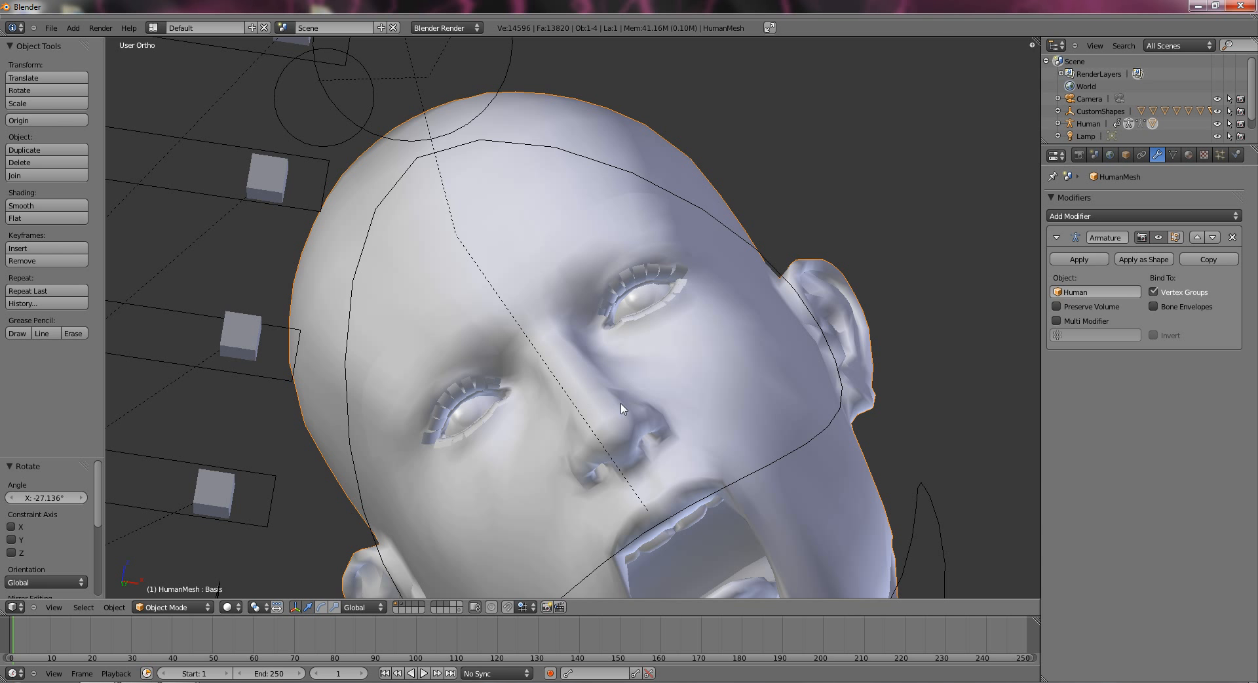
key("Tab")
key("Tab")
scroll(590, 190, "down", 3)
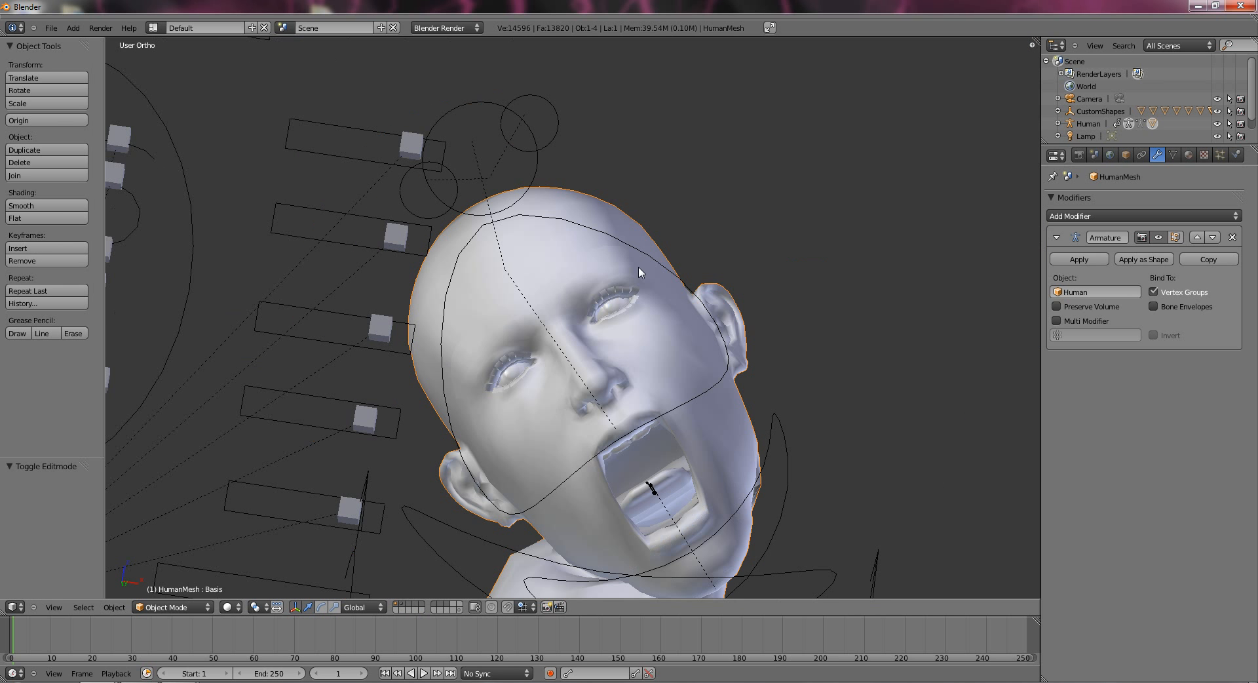
right_click(557, 122)
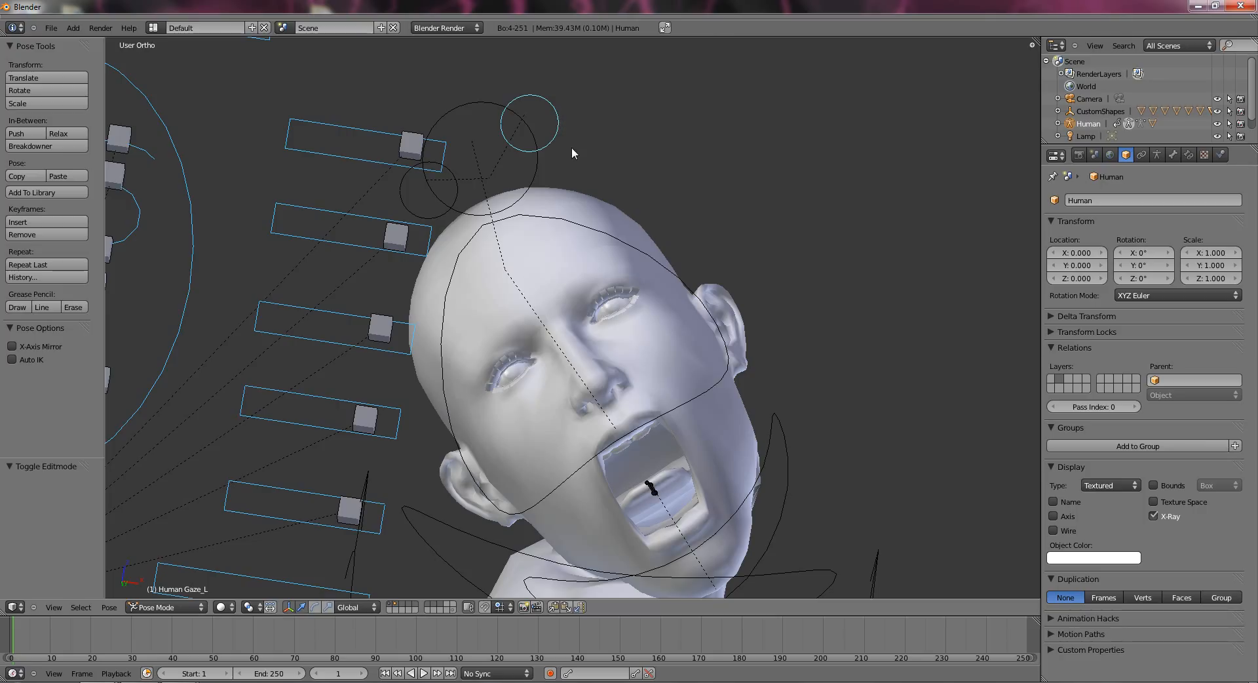
Enter Edit Mode on HumanMesh and select a vertical edge loop on the character's left eyeball.
right_click(628, 313)
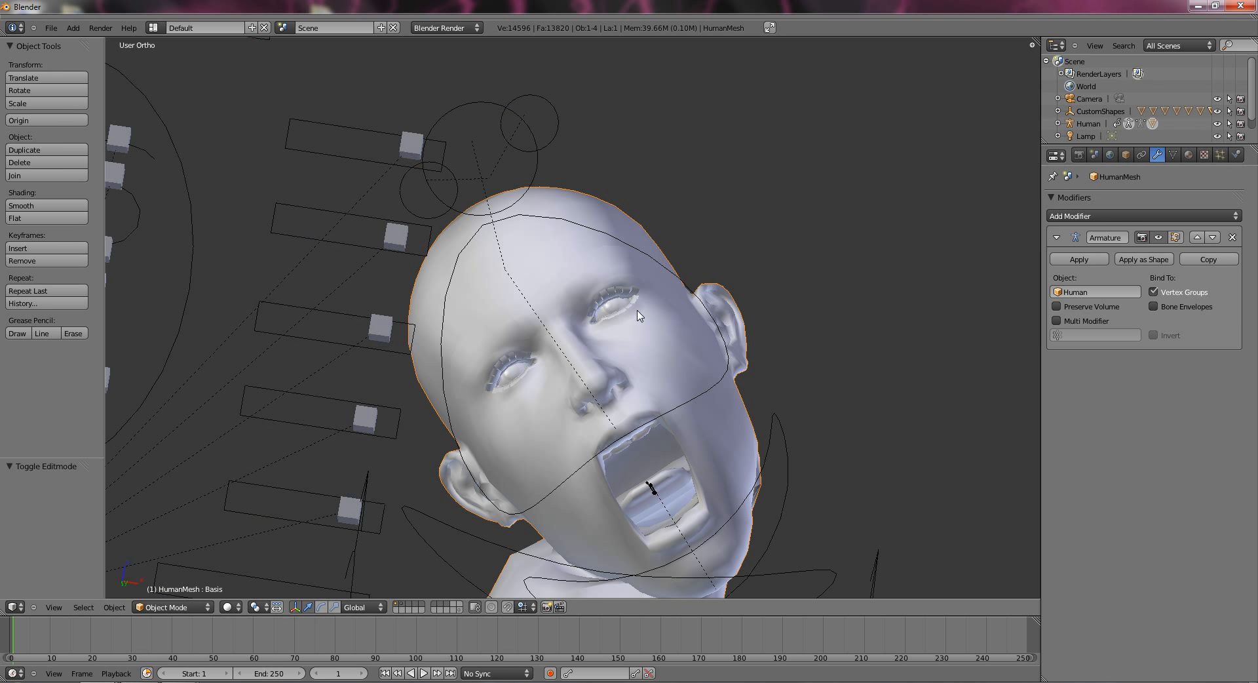
key("Tab")
scroll(636, 314, "up", 5)
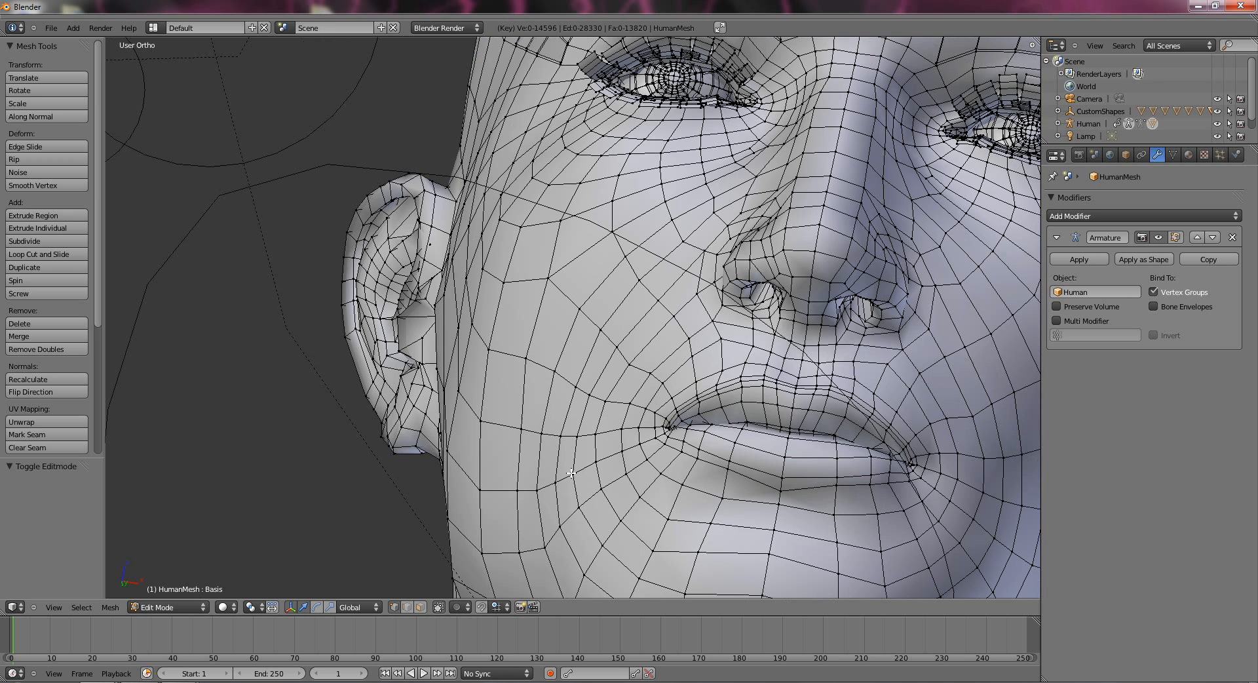
middle_click_drag(572, 473, 716, 341)
right_click(745, 333)
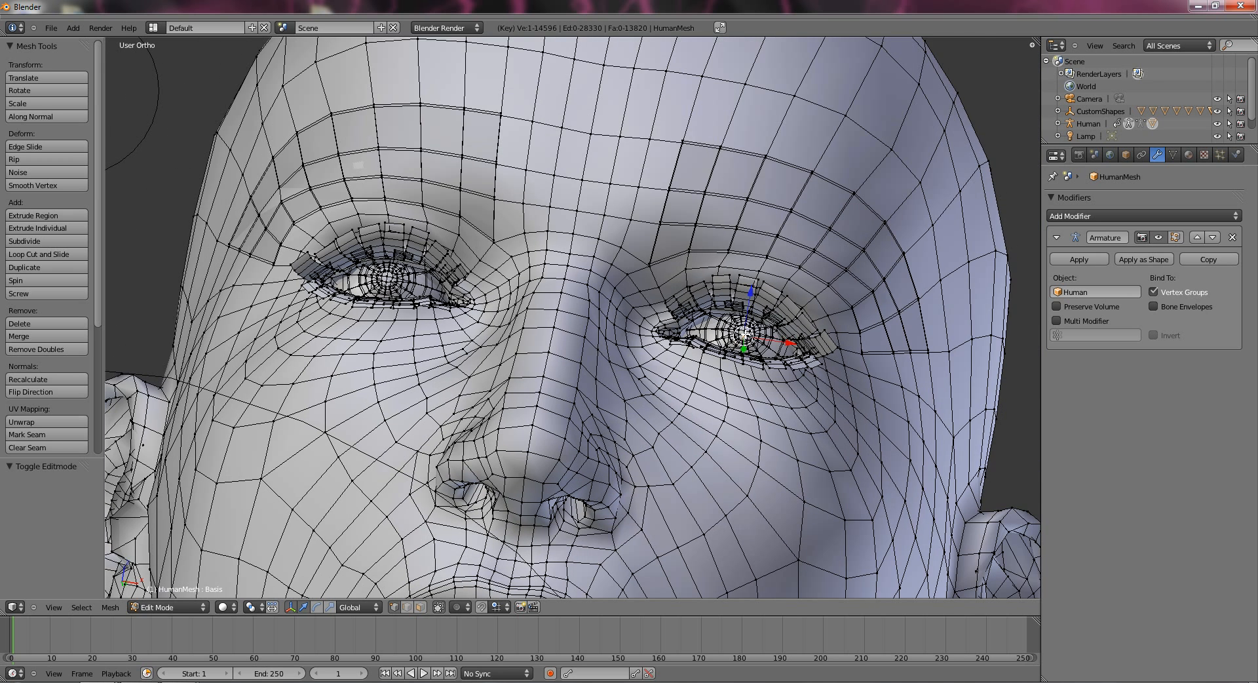
right_click(745, 333, "alt+shift")
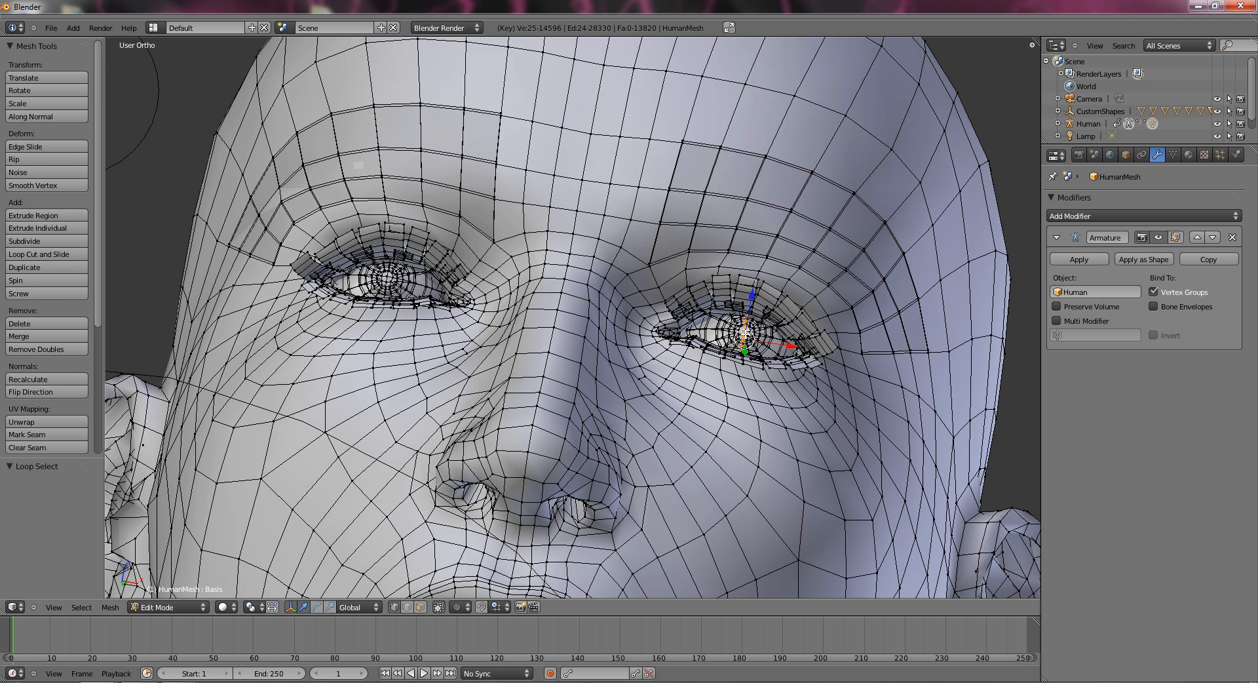
Examine the selected eyeball loop in wireframe shading and return to solid shading.
key("z")
middle_click_drag(745, 338, 679, 337)
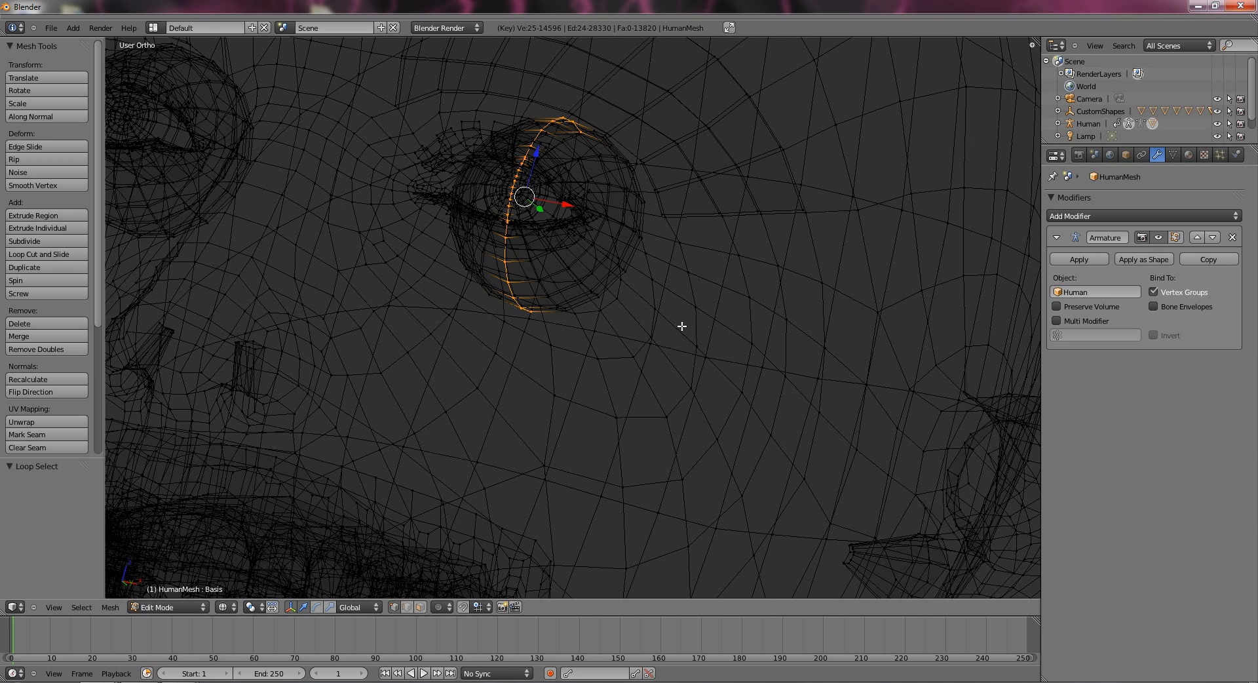
key("z")
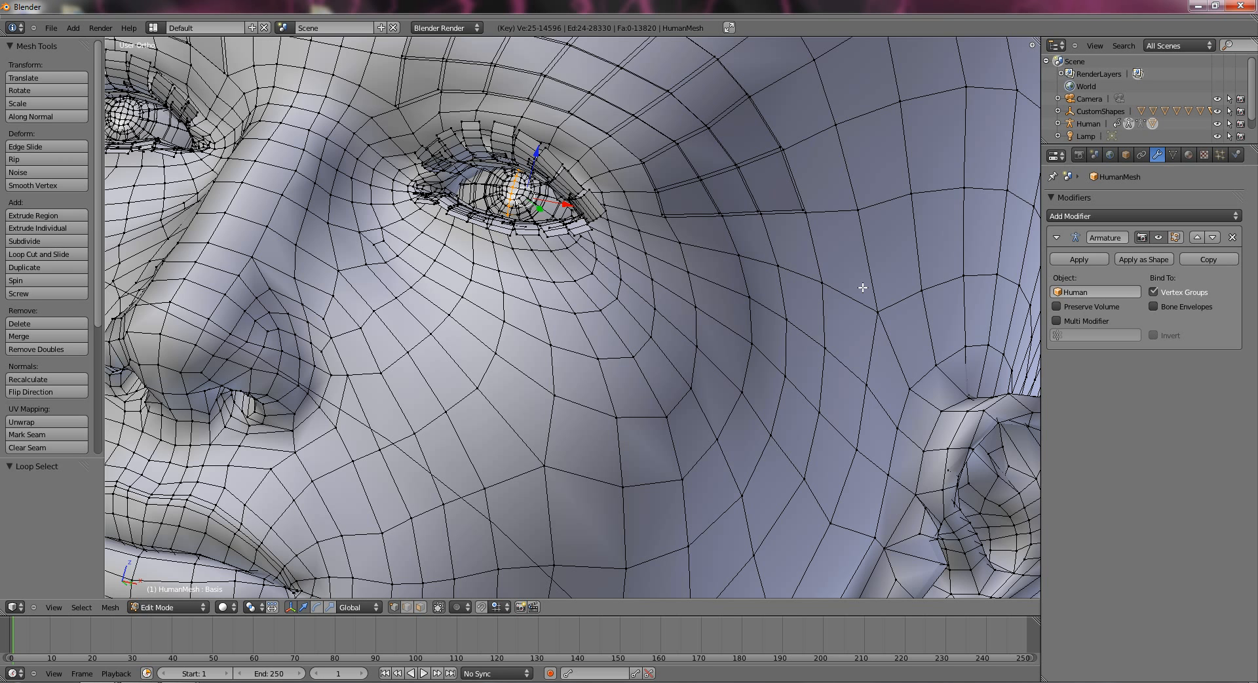
Review HumanMesh's Hair and Skin_no_SSS materials and the latter's diffuse and specularity textures, returning to the material settings.
left_click(1188, 154)
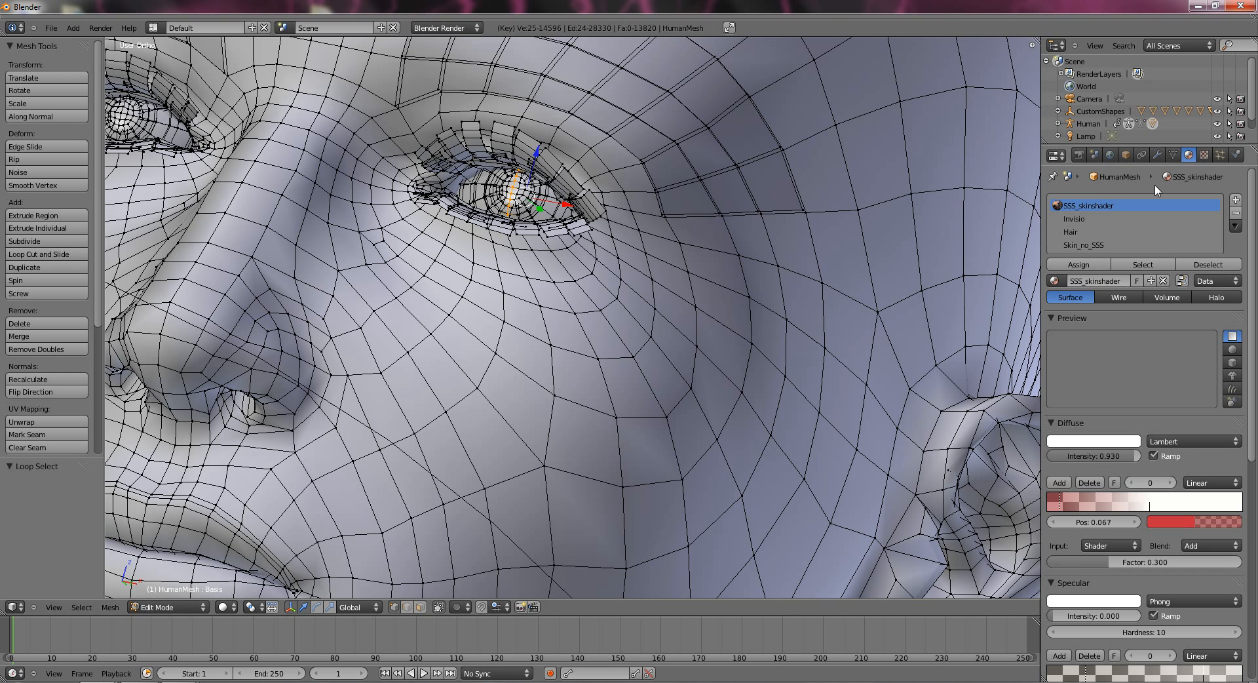
left_click(1088, 232)
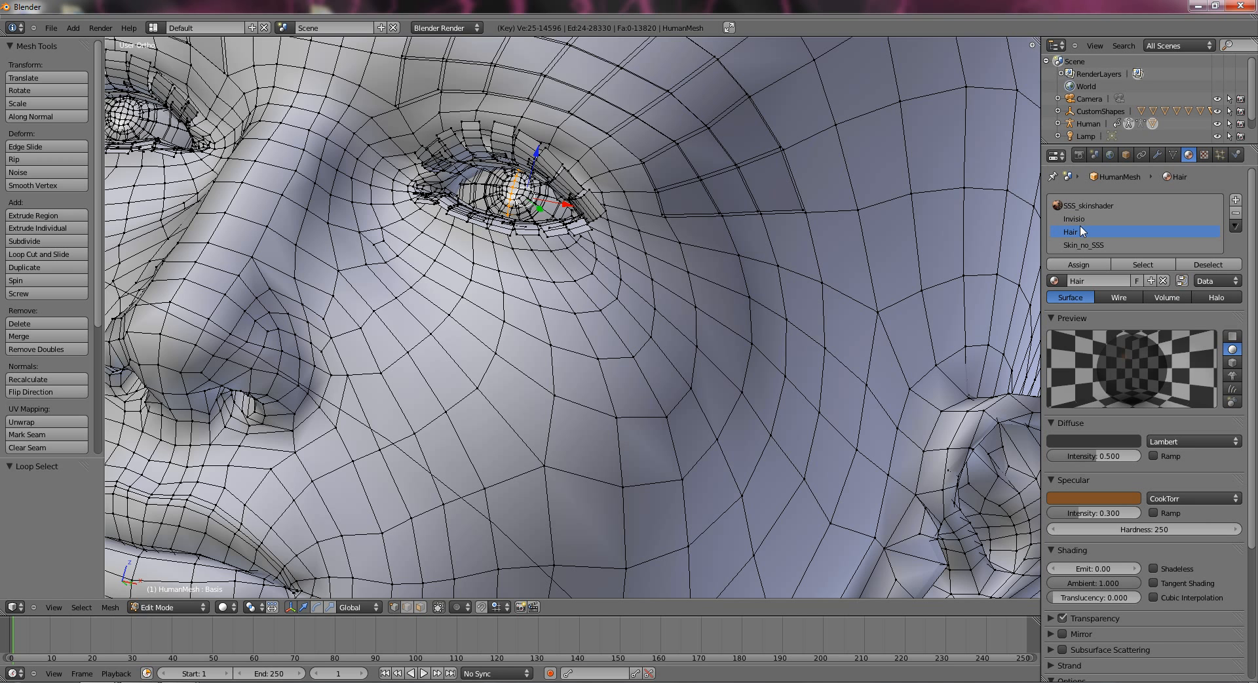
left_click(1082, 245)
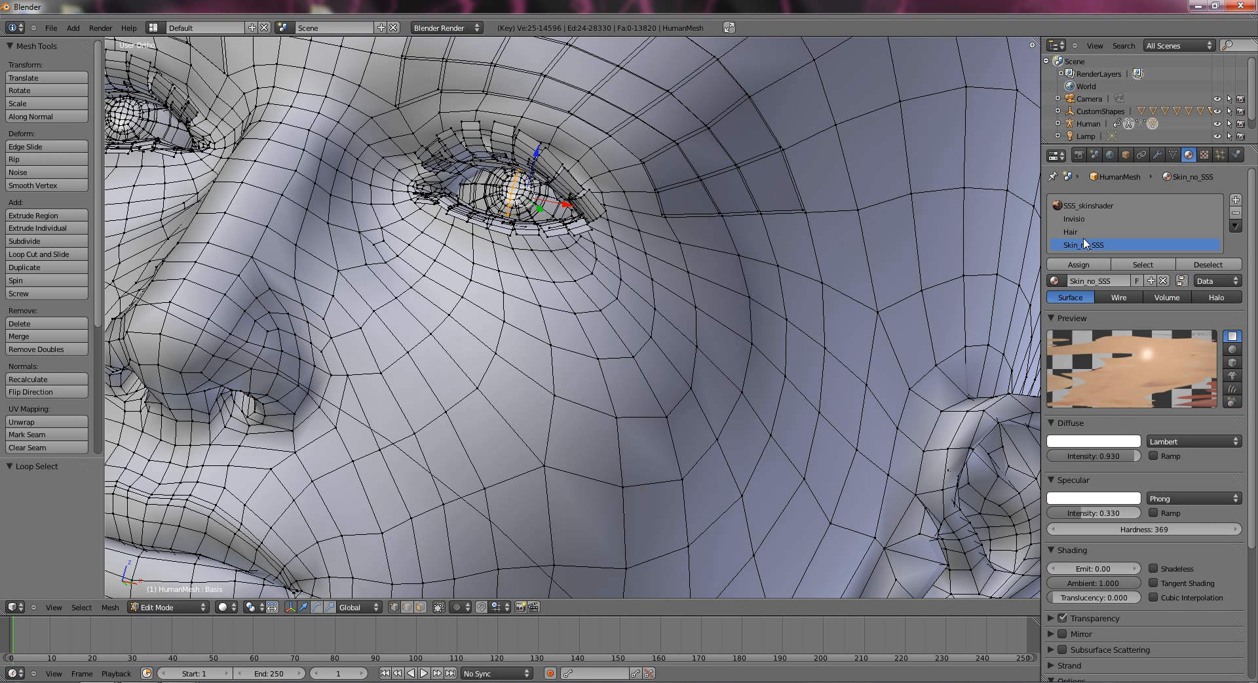
left_click(1203, 154)
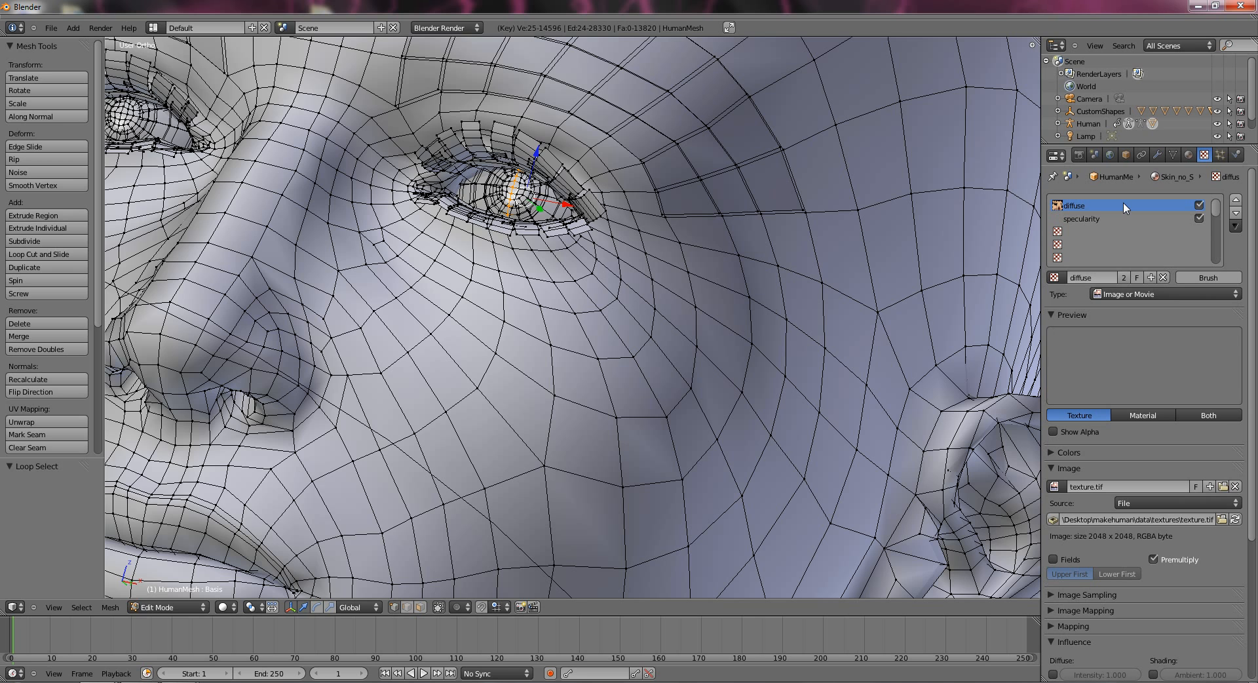
left_click(1081, 218)
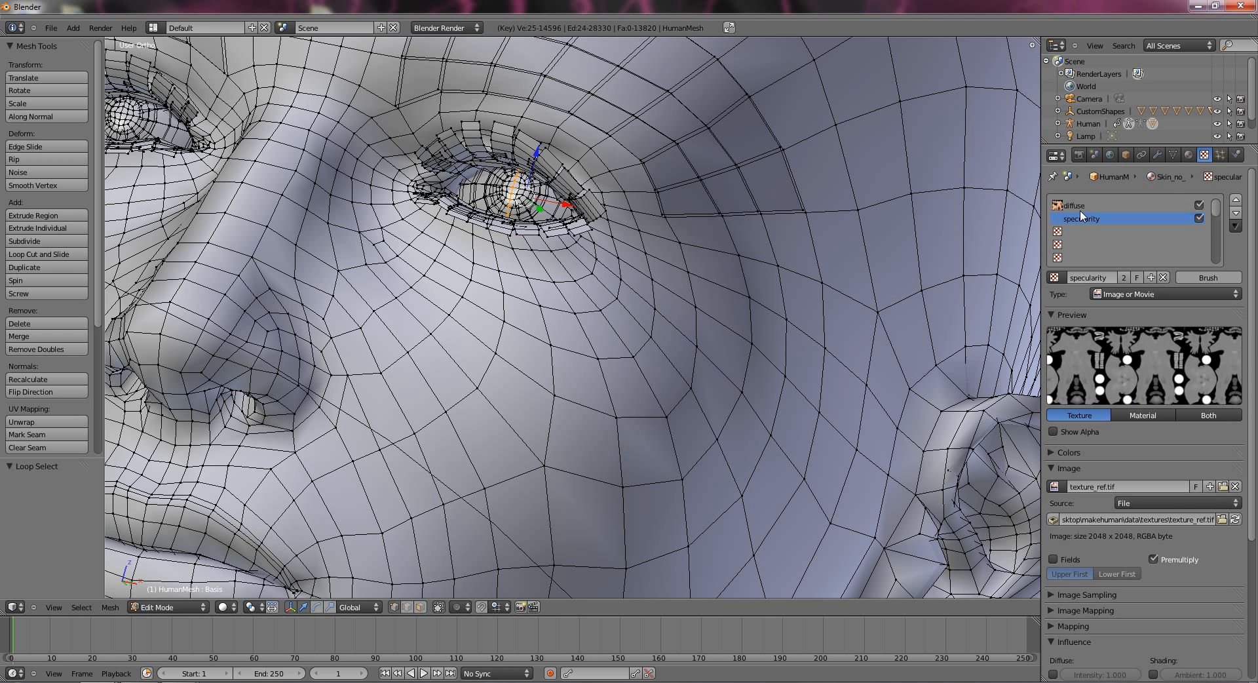
left_click(1080, 209)
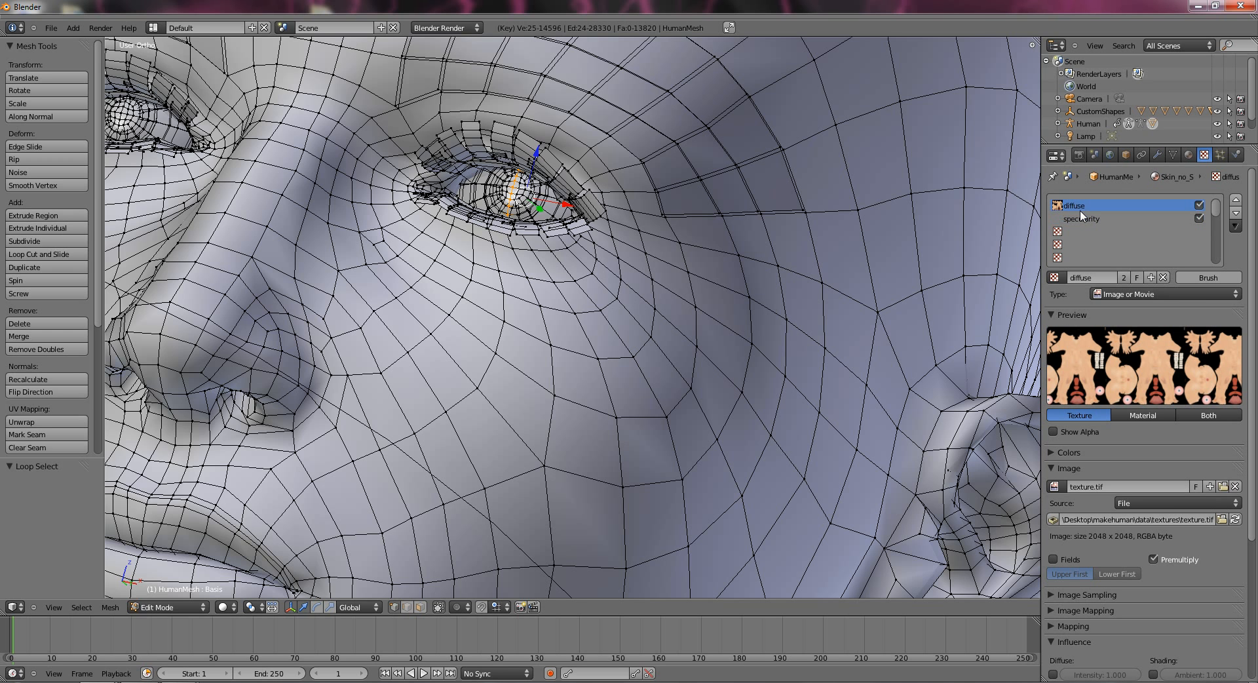
left_click(1189, 155)
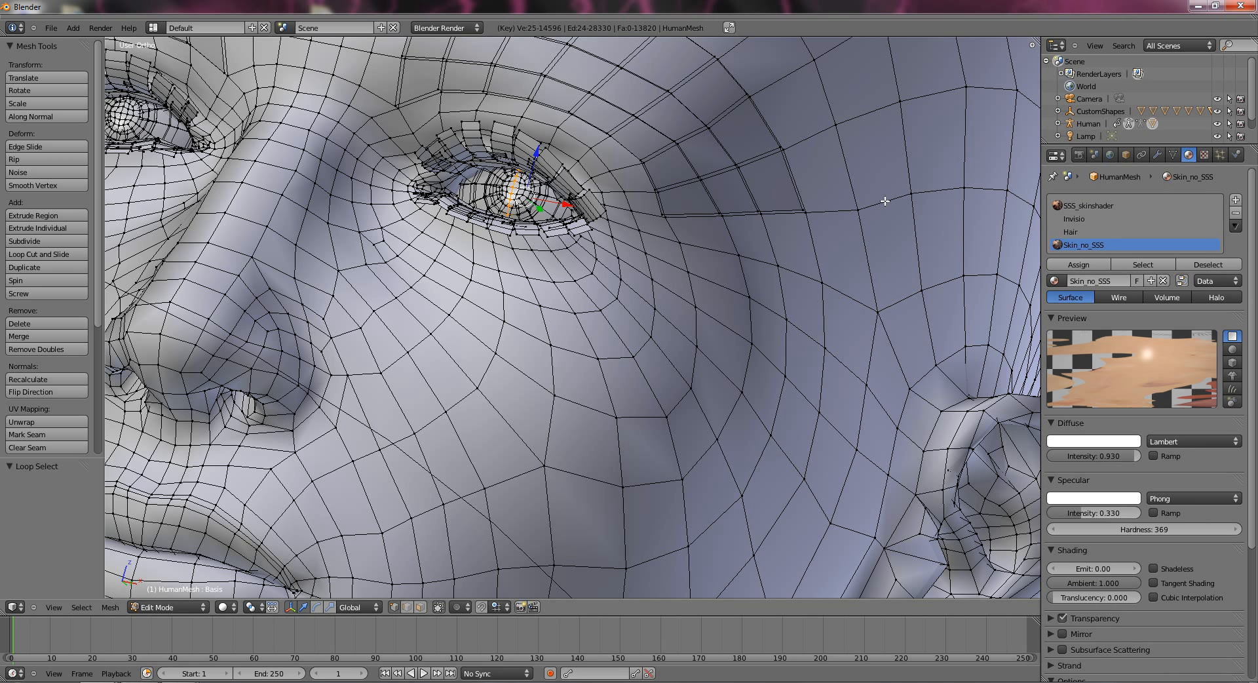
Leave Edit Mode and switch to the front view with the eyes up close.
key("Tab")
scroll(643, 244, "down", 8)
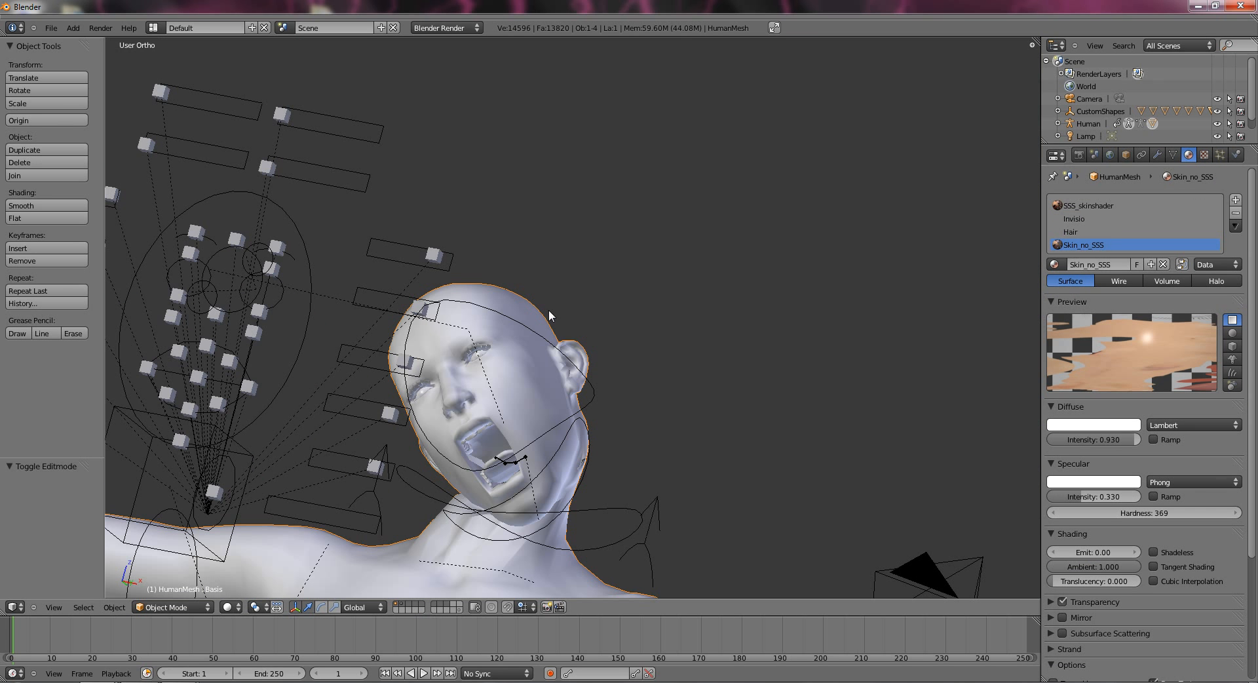
left_click(51, 607)
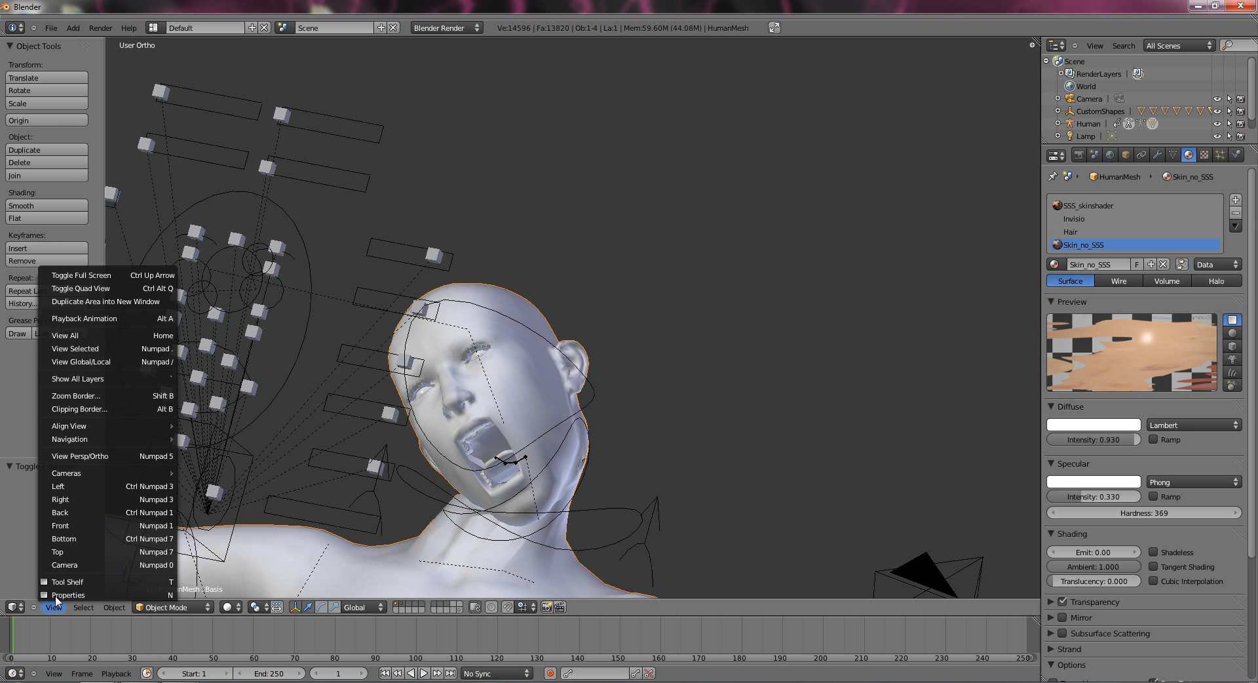
left_click(59, 525)
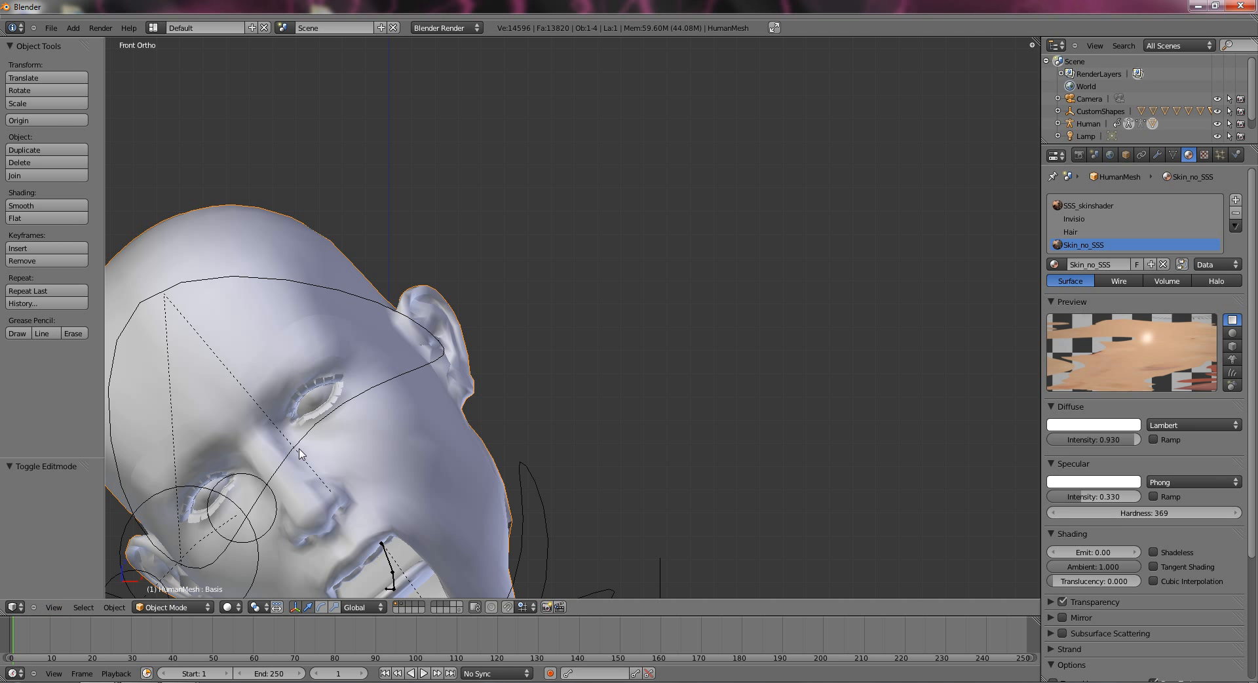
scroll(299, 453, "up", 3)
middle_click_drag(368, 449, 552, 382, "shift")
scroll(517, 353, "up", 3)
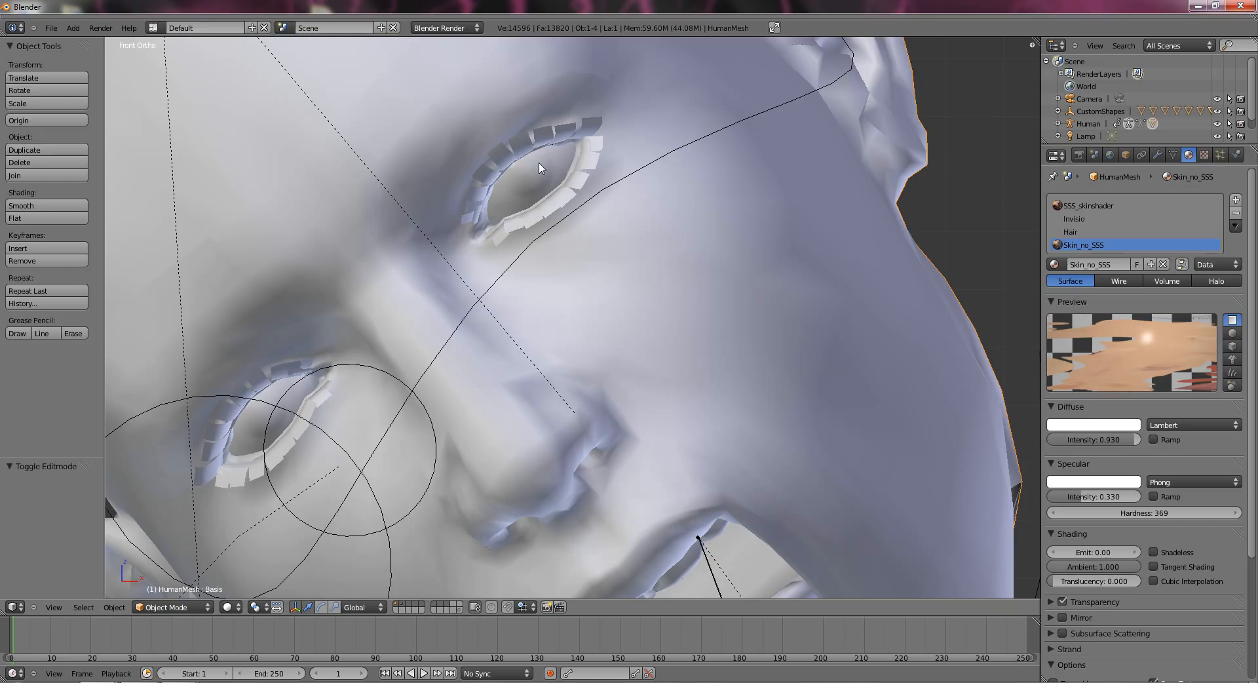
Select the left gaze control (Gaze_L) and move it by -0.275 in X and -0.231 in Z.
right_click(413, 400)
right_click(413, 400)
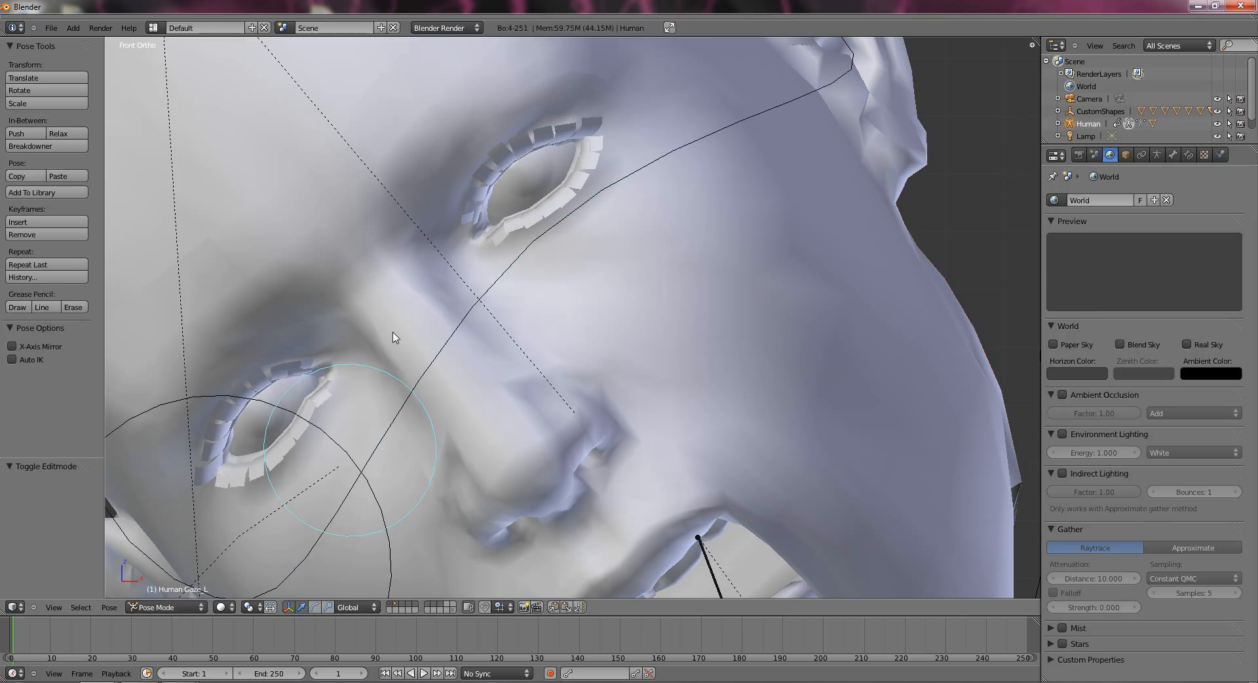
scroll(415, 406, "down", 4)
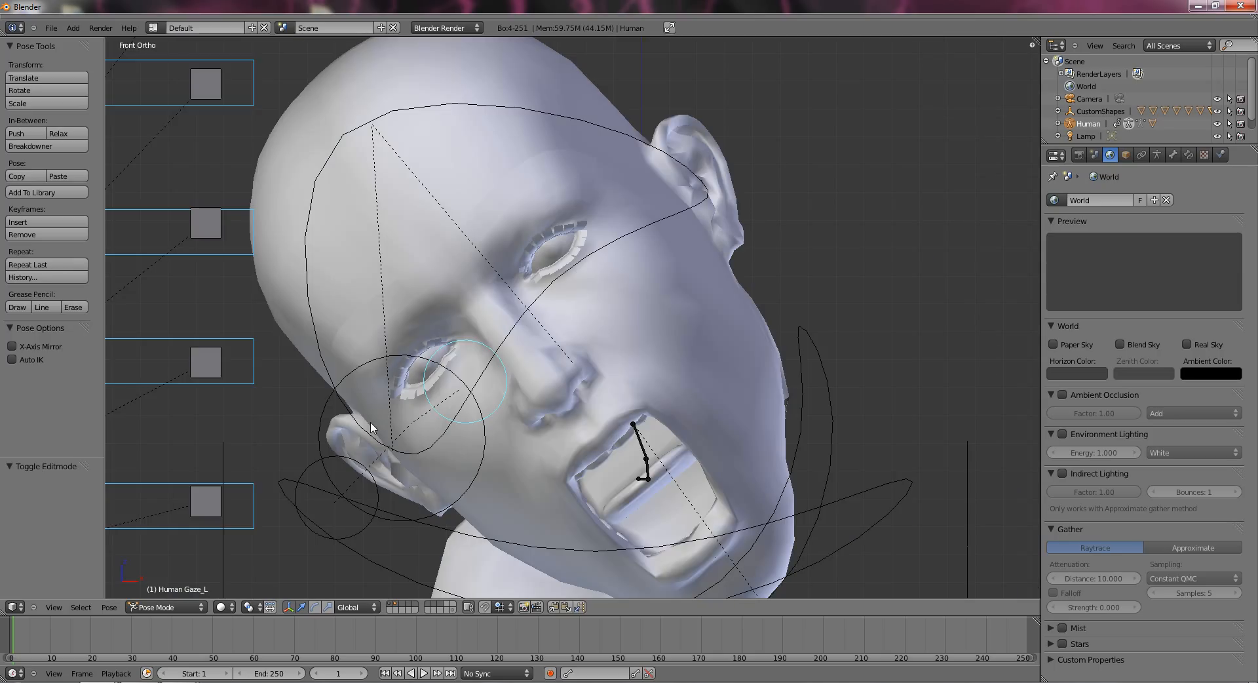
scroll(405, 436, "up", 4)
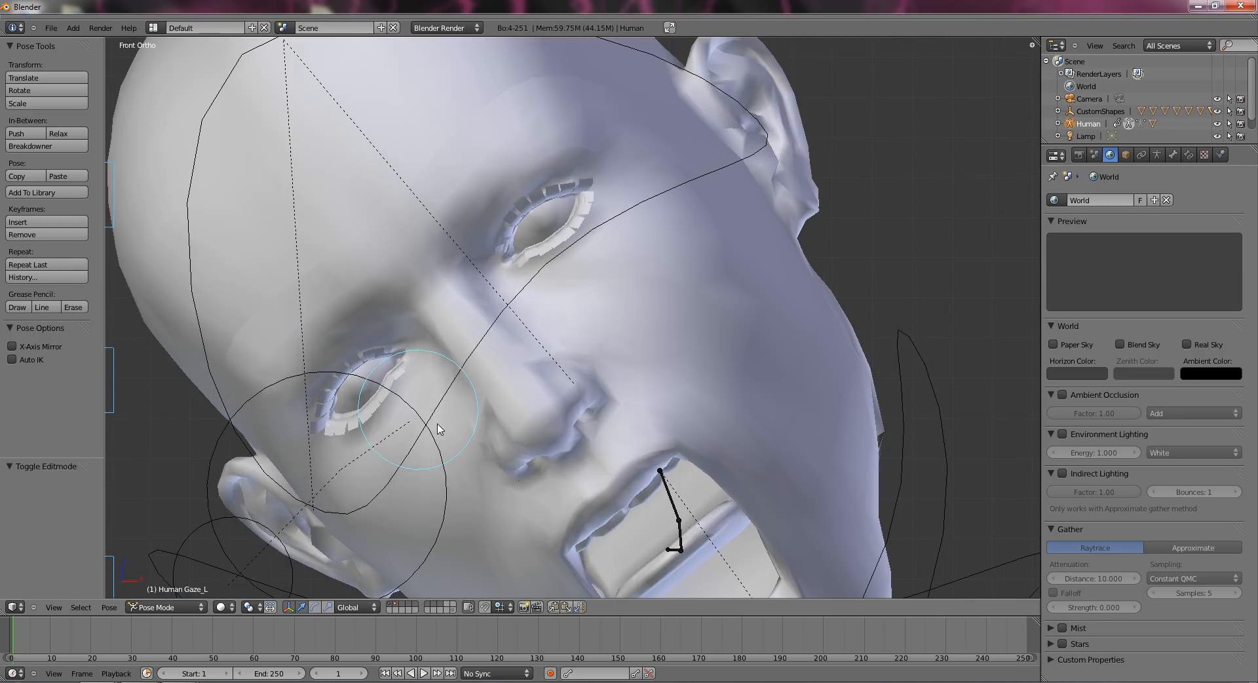
key("g")
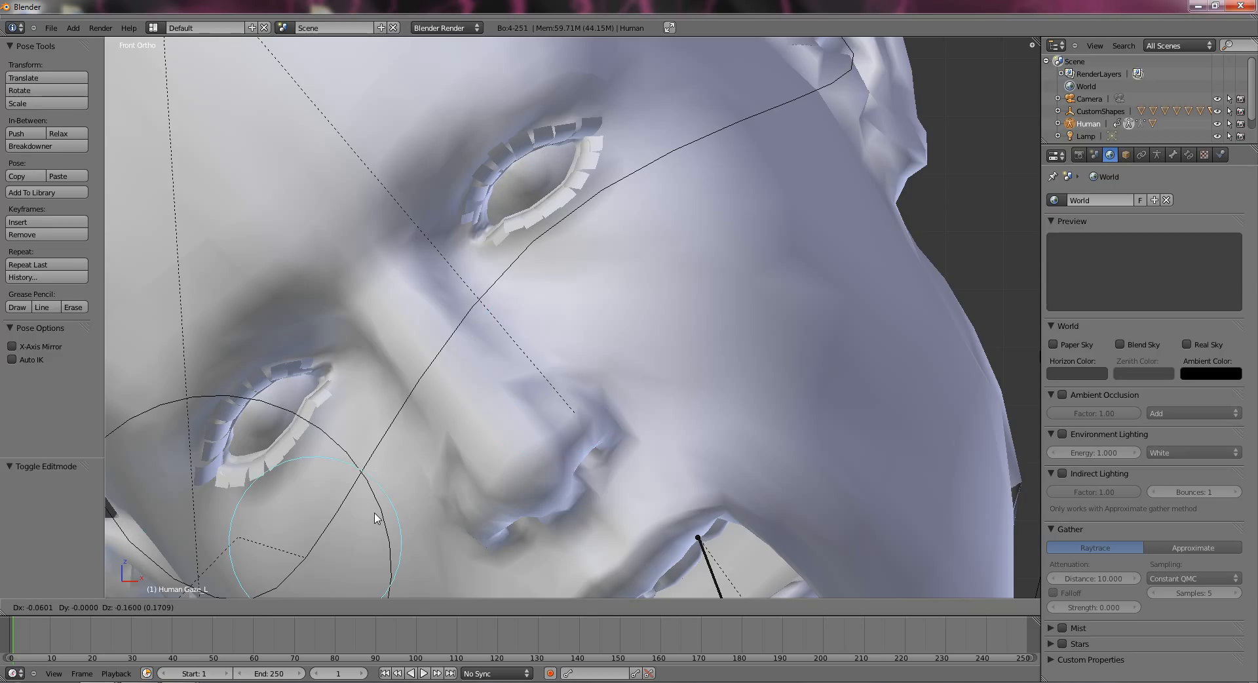
left_click(386, 489)
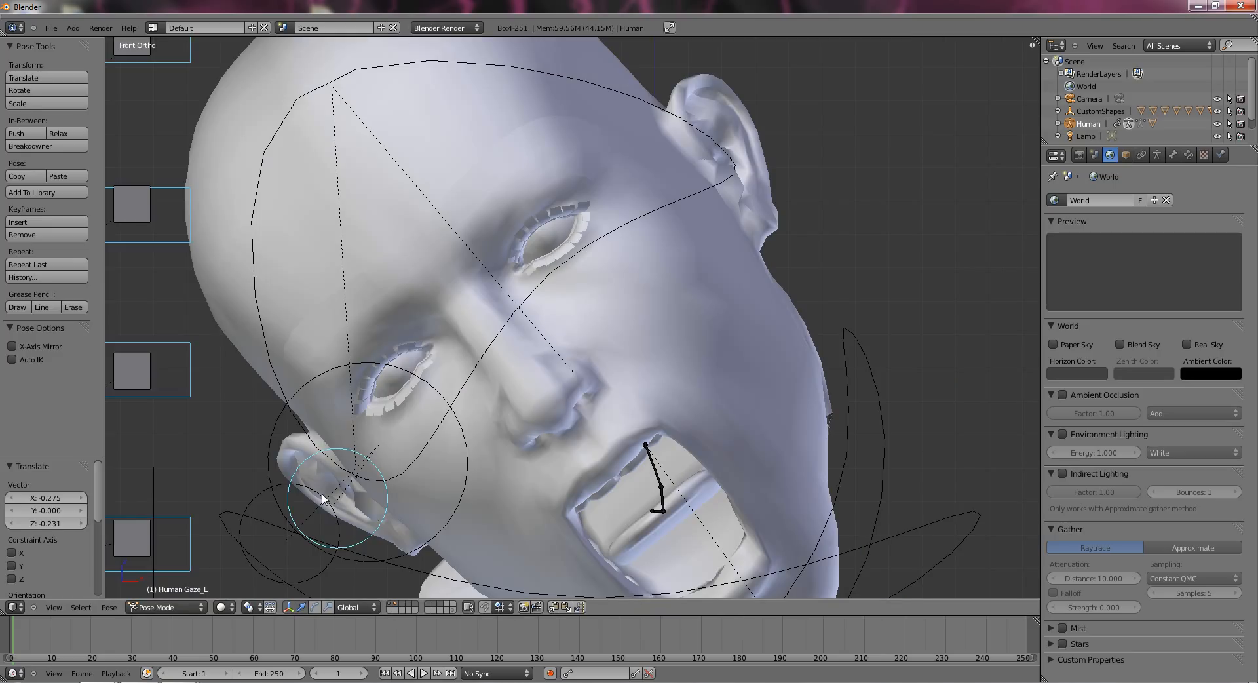
Move the left gaze control farther from the face, with a last move of -0.594 in X and -0.252 in Z.
key("g")
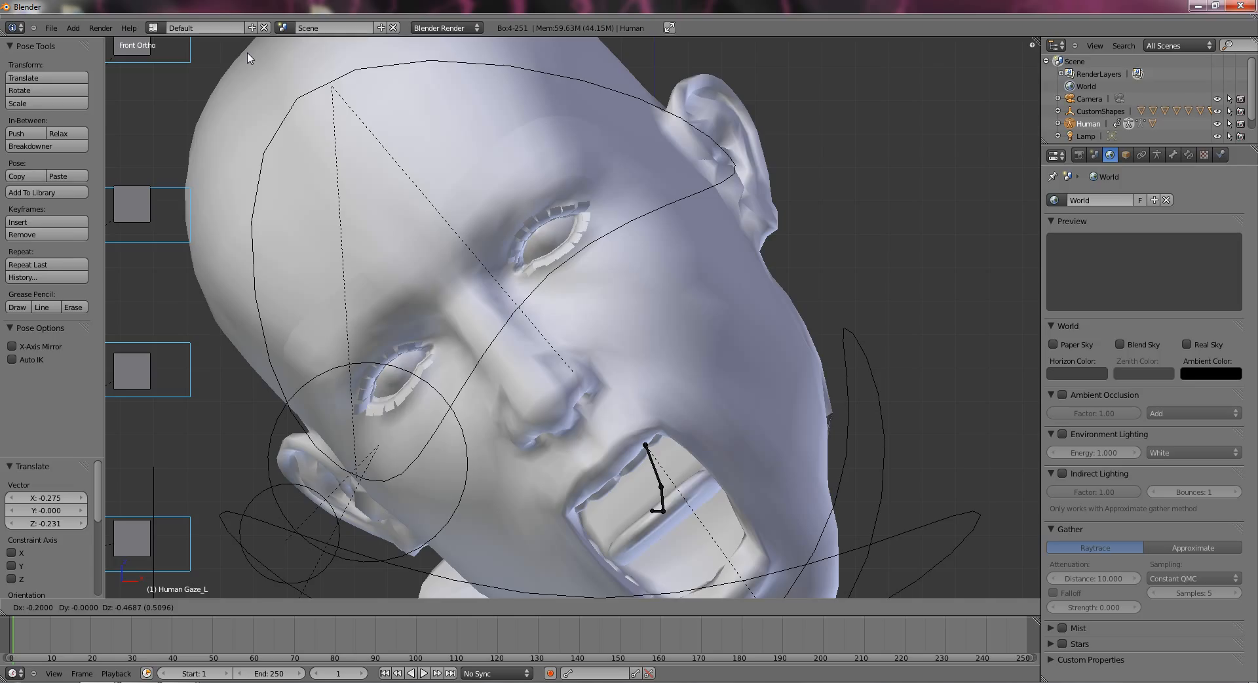
left_click(247, 57)
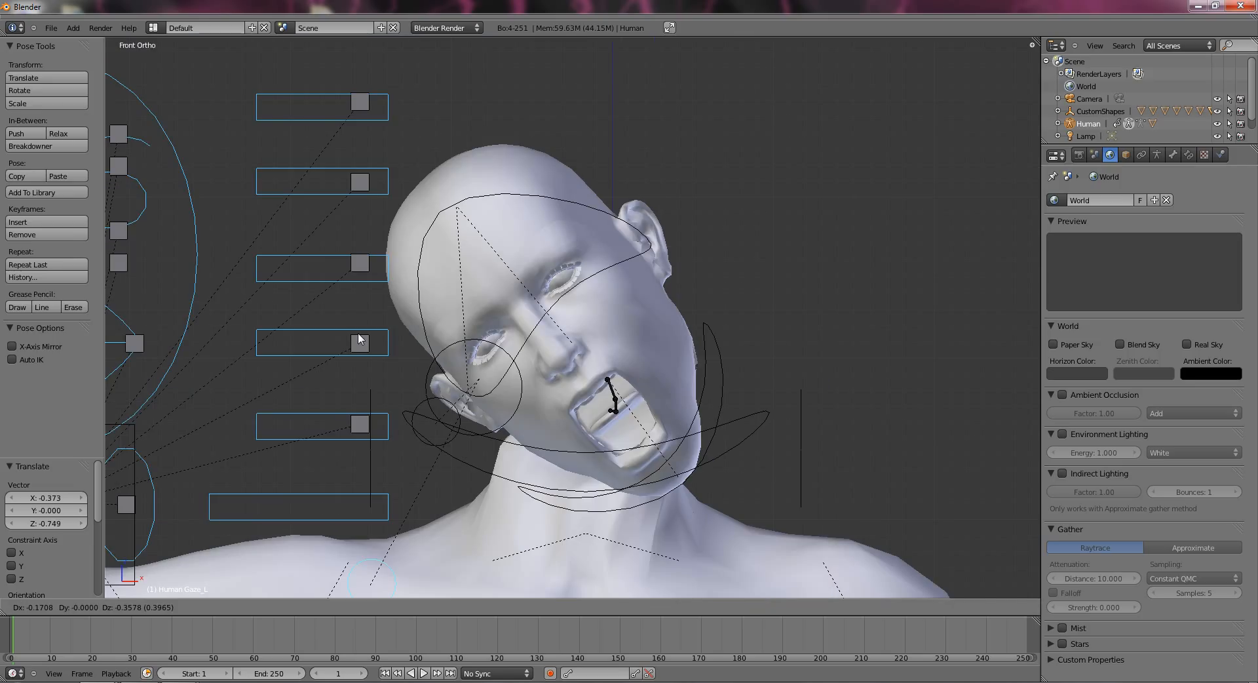
scroll(295, 294, "up", 2)
scroll(357, 306, "up", 5)
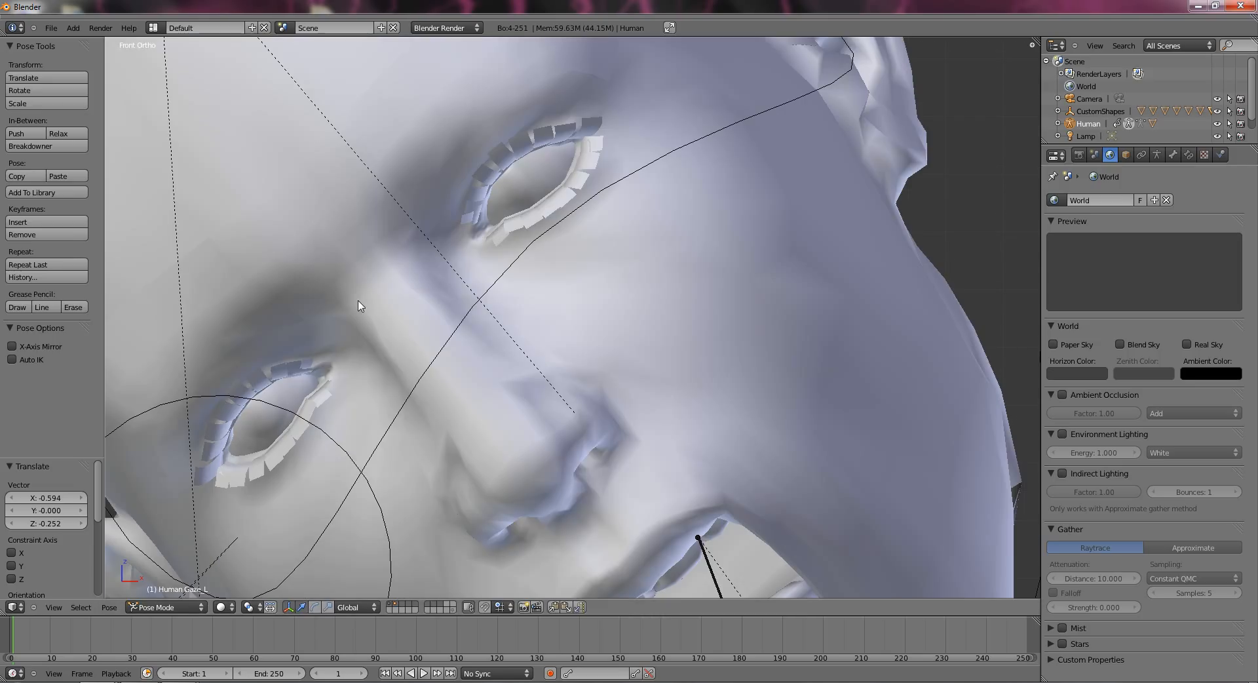
scroll(412, 316, "down", 3)
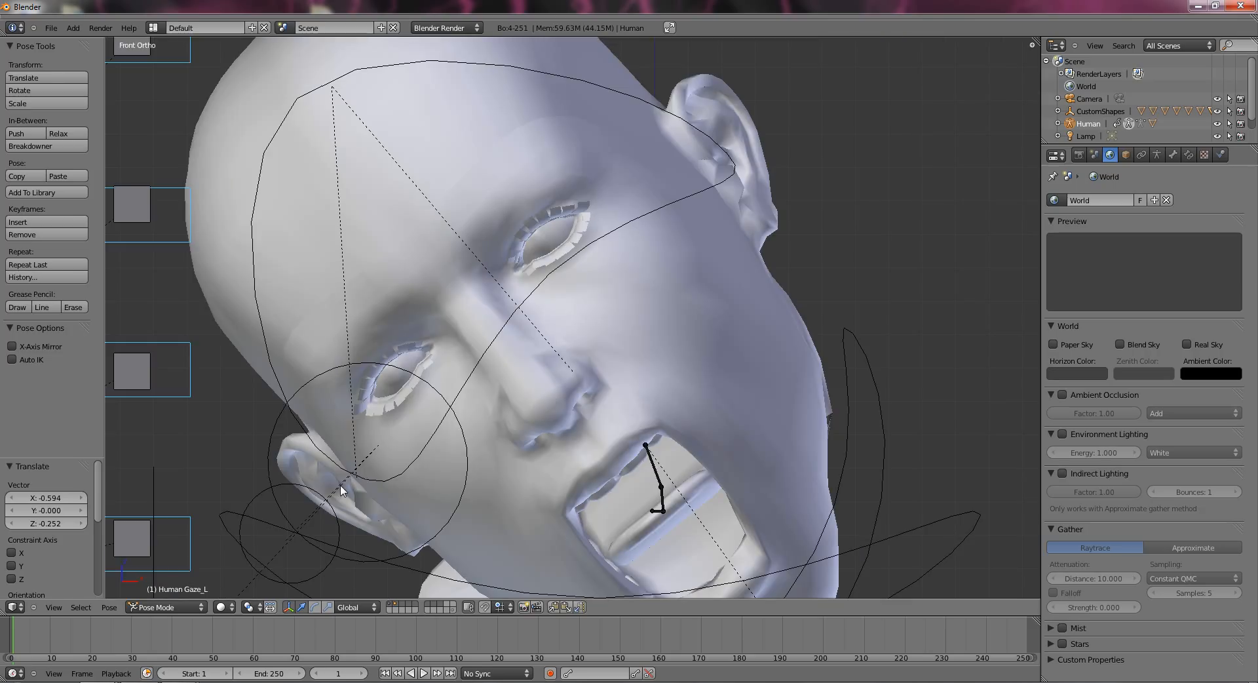
Select the right gaze control (Gaze_R) and move it by 1.604 in X and 1.298 in Z.
right_click(318, 489)
key("g")
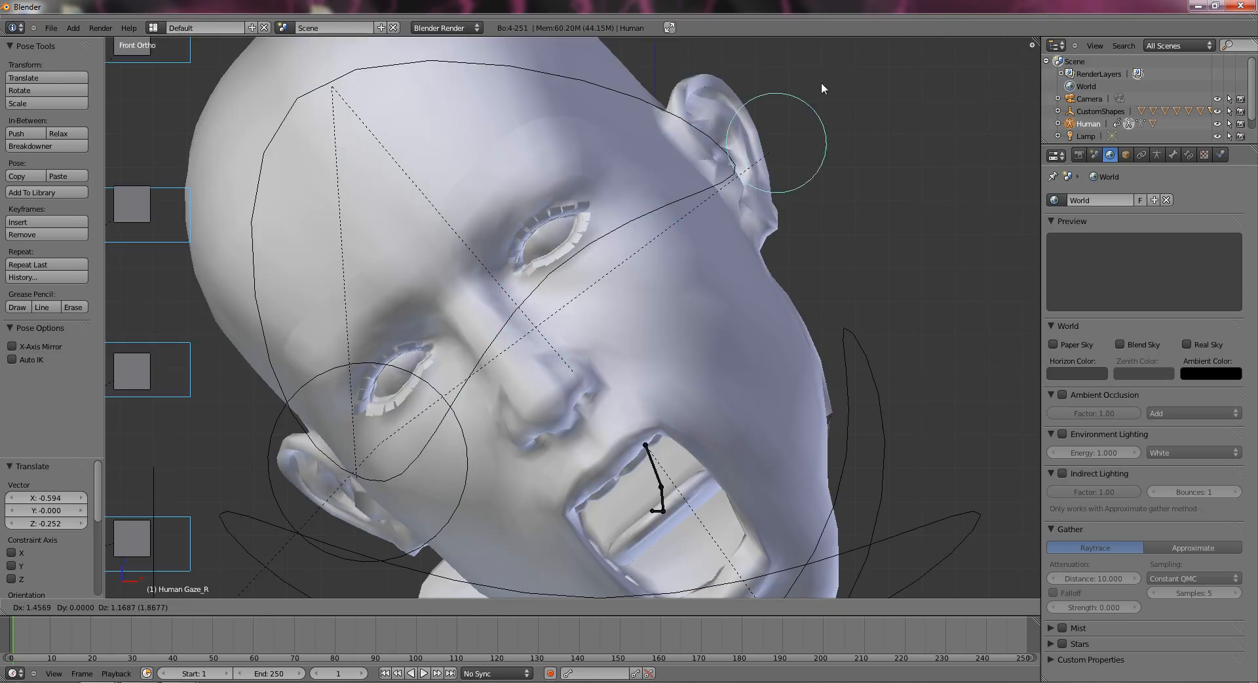
left_click(630, 211)
Select the main Gaze control and move it by -0.035 in X and 1.235 in Z, up to the forehead.
right_click(405, 375)
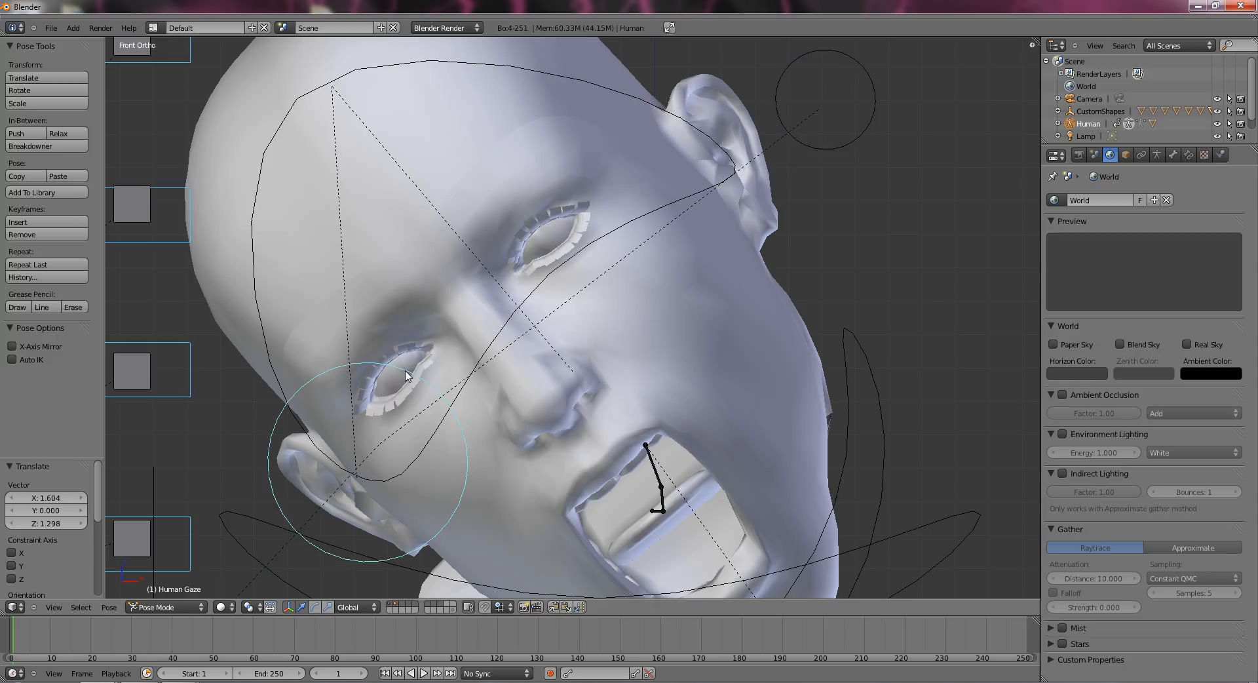
key("g")
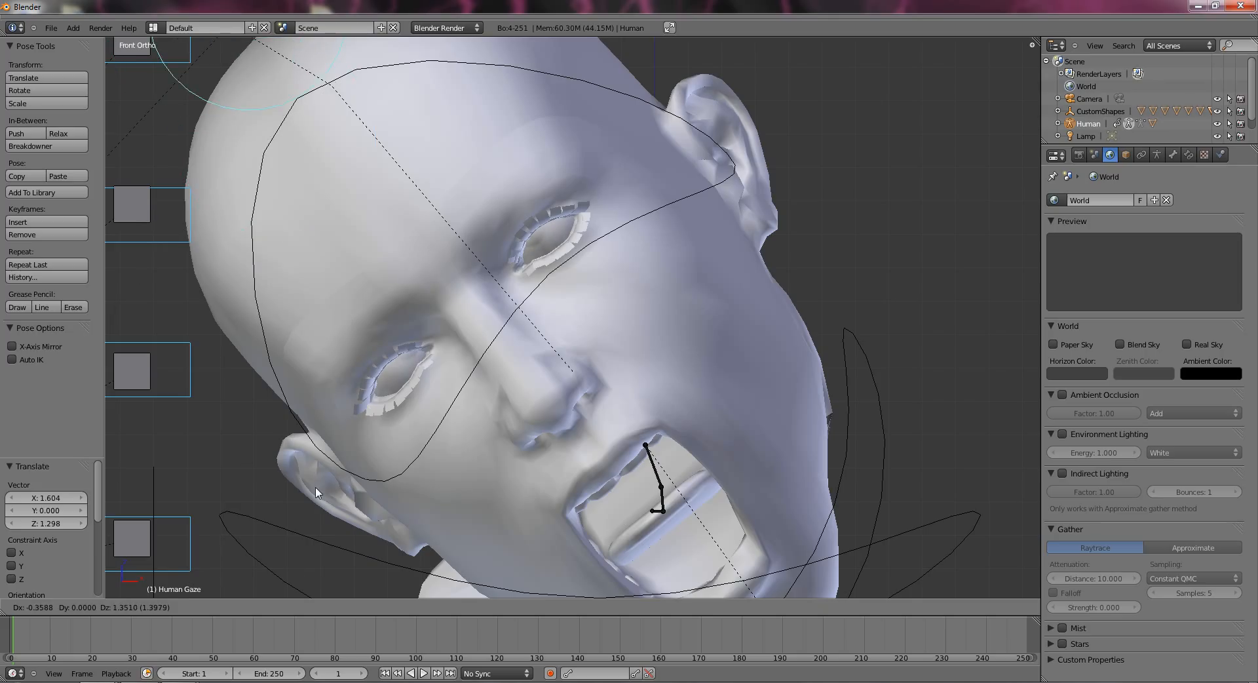
left_click(396, 506)
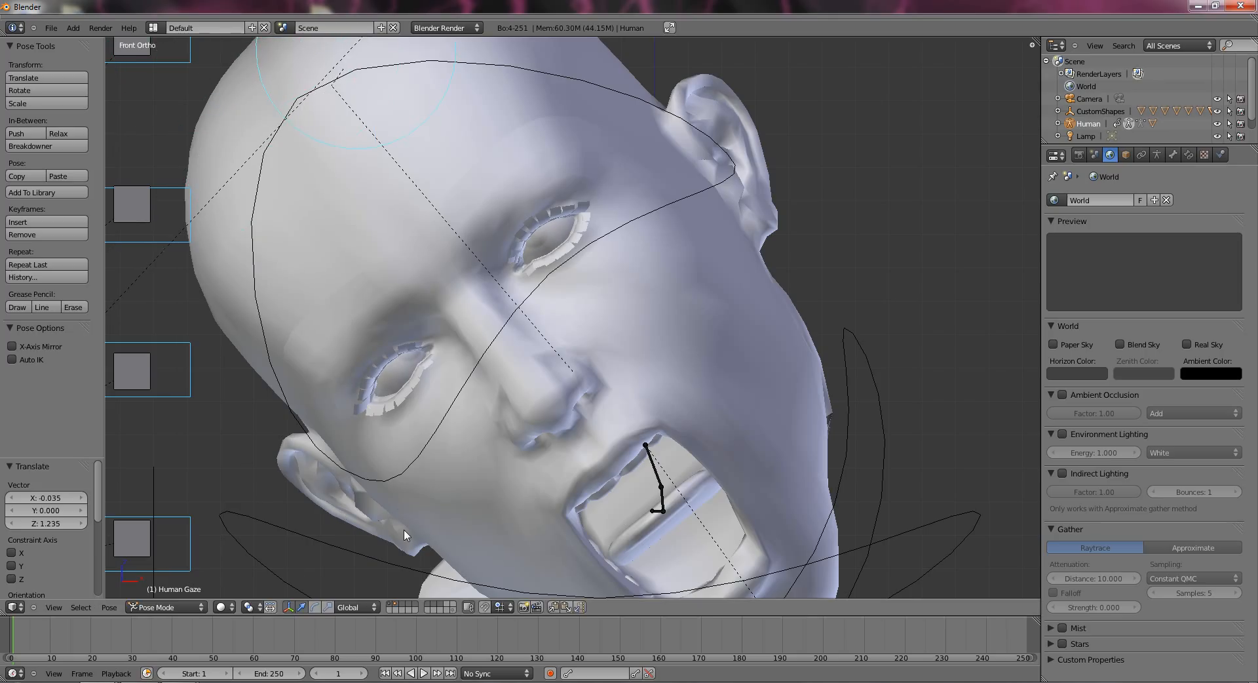
scroll(458, 538, "down", 3)
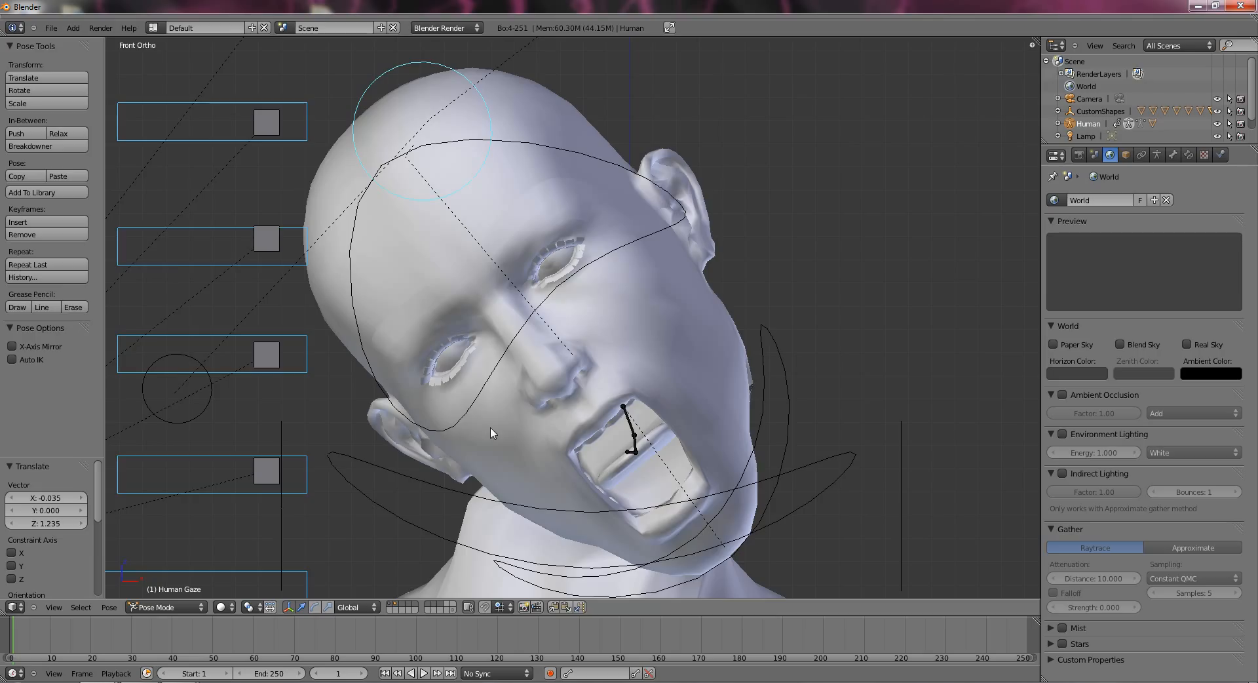
scroll(500, 389, "down", 1)
scroll(673, 209, "down", 2)
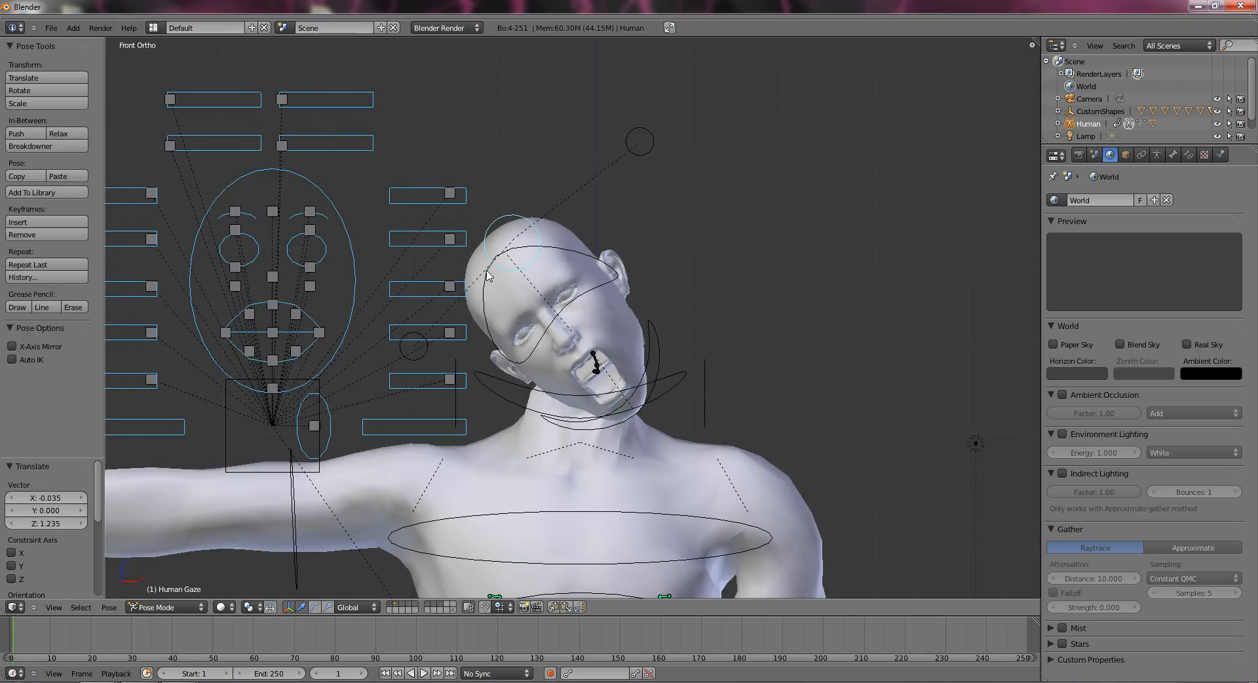
scroll(493, 366, "up", 4)
scroll(482, 361, "down", 1)
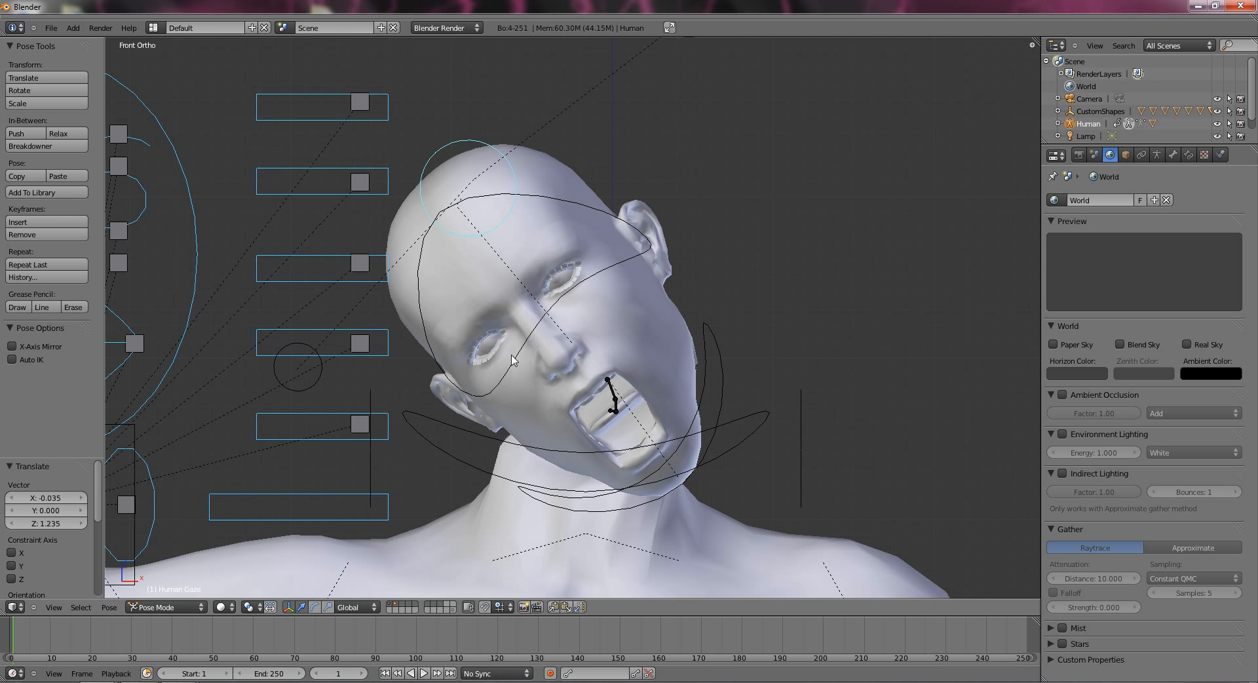
middle_click_drag(479, 361, 549, 353, "shift")
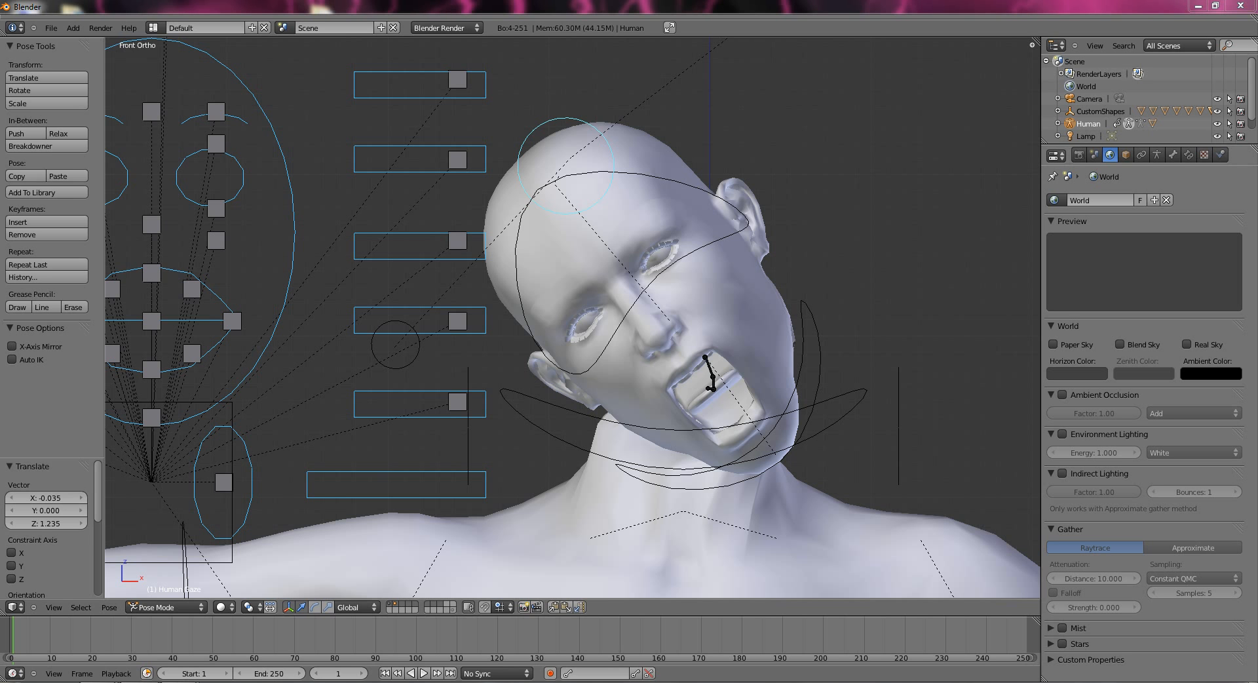
left_click(1142, 682)
left_click(1144, 612)
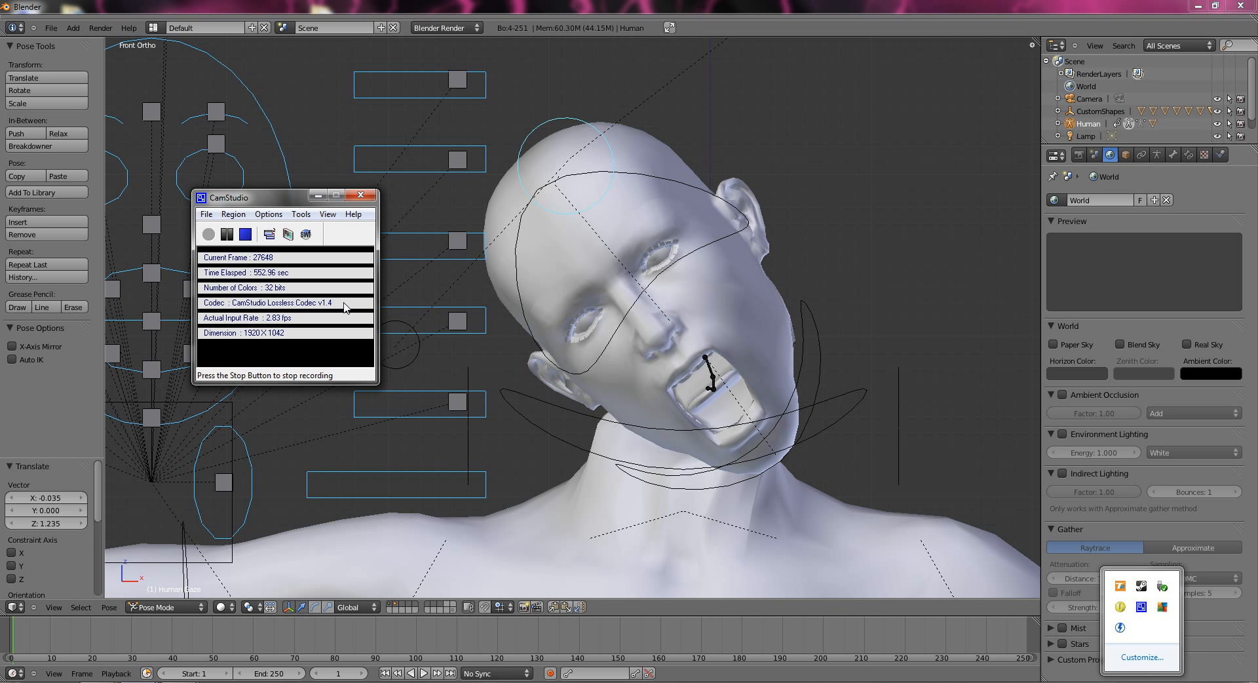
left_click(295, 8)
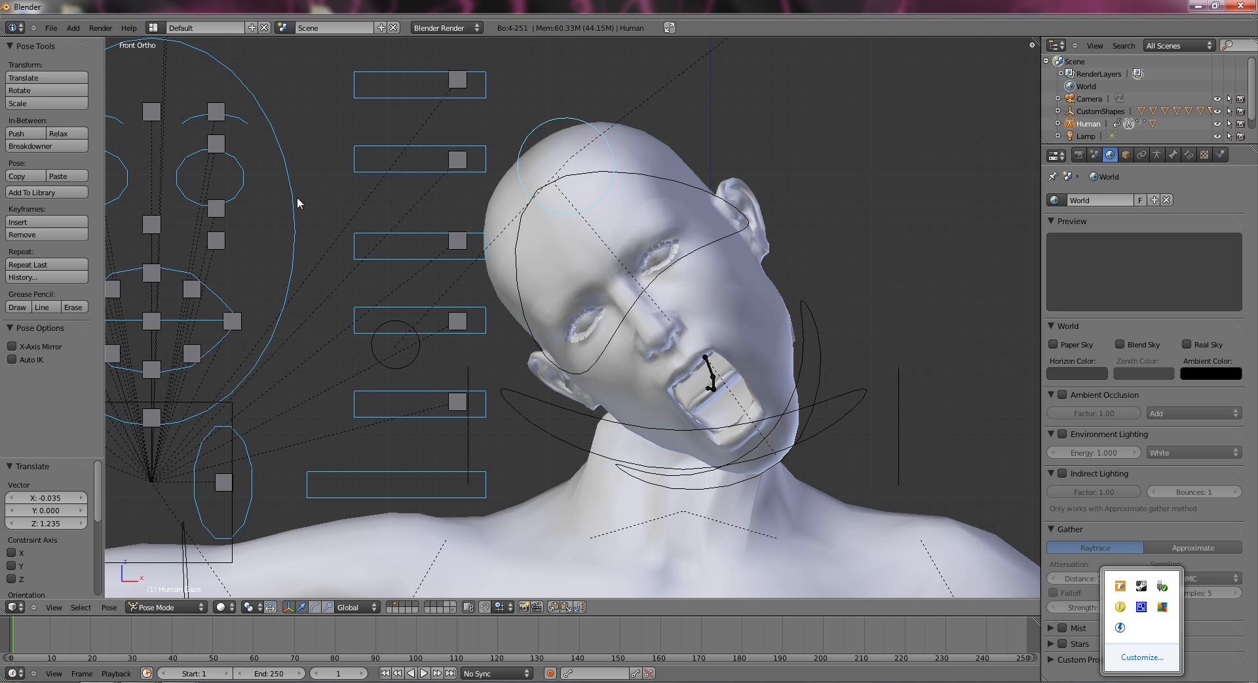
Select the PFinger-1_L control in the uppermost slider beside the head and show the whole control board.
middle_click_drag(297, 197, 320, 258, "shift")
right_click(466, 121)
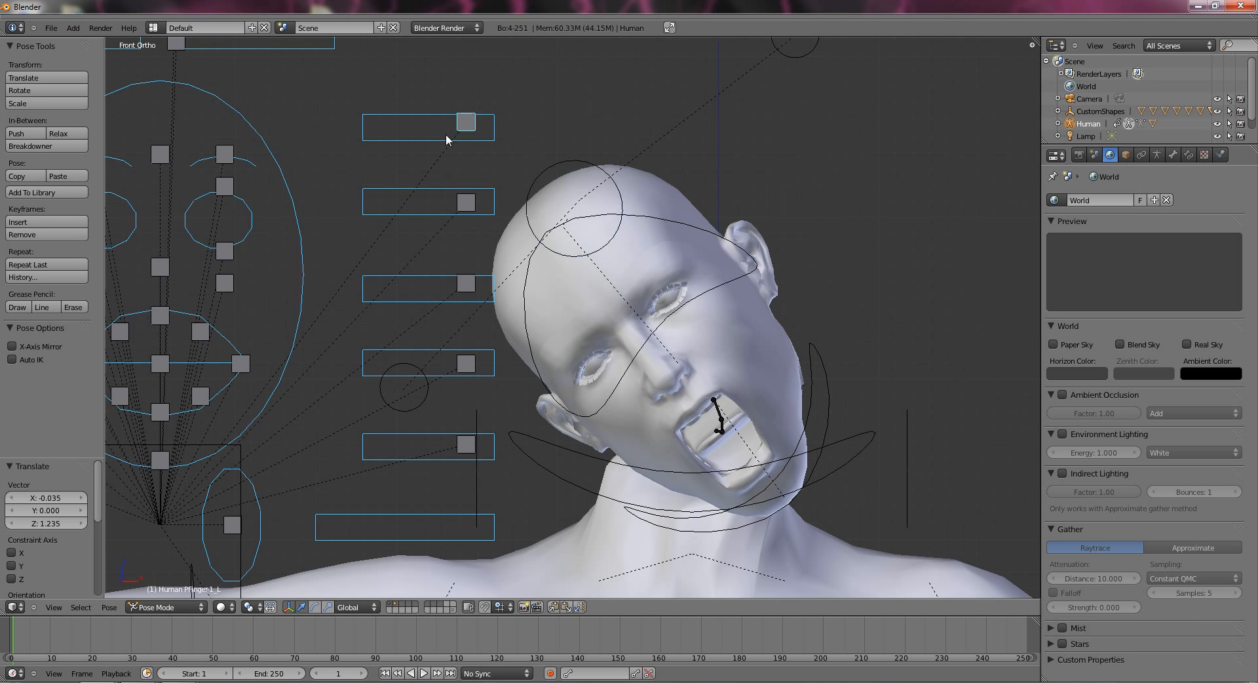
scroll(439, 137, "down", 3)
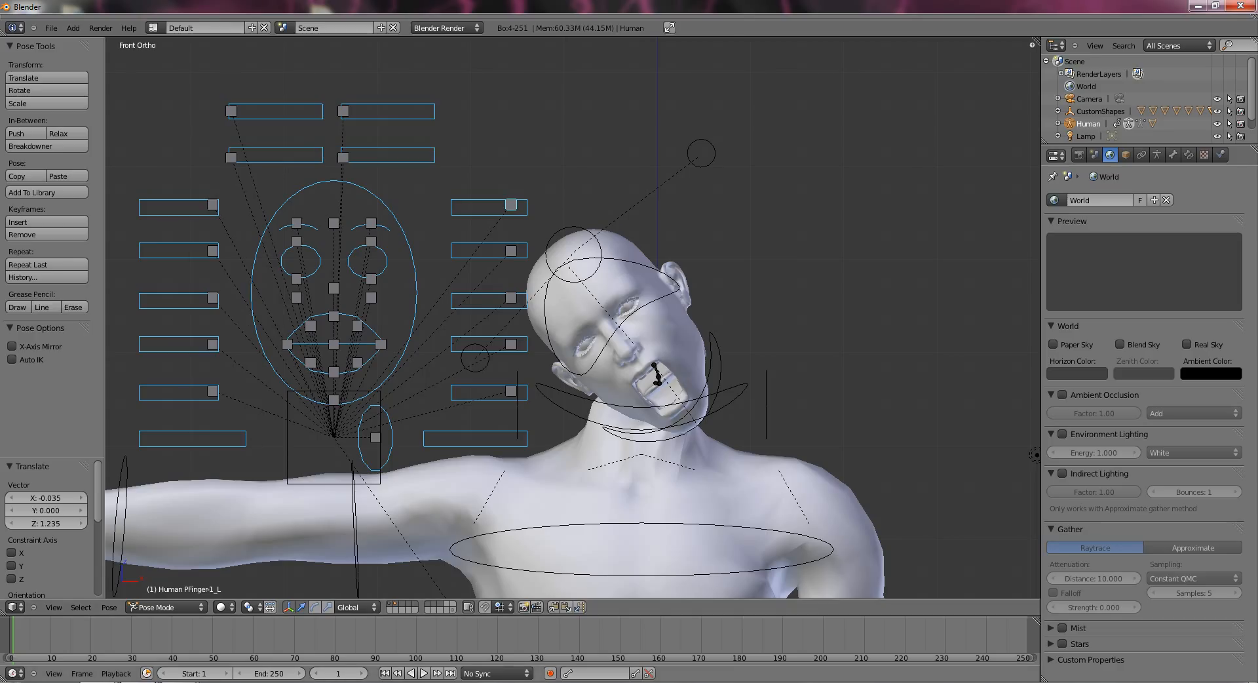
mouse_move(155, 682)
left_click(220, 625)
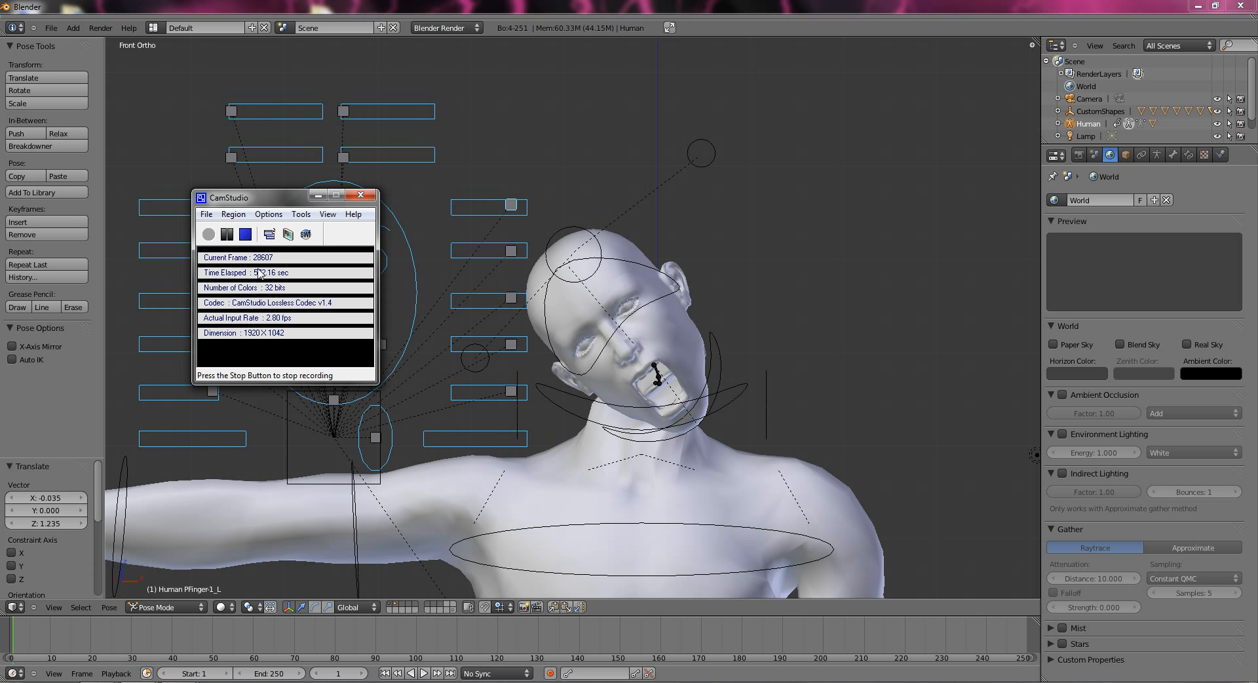